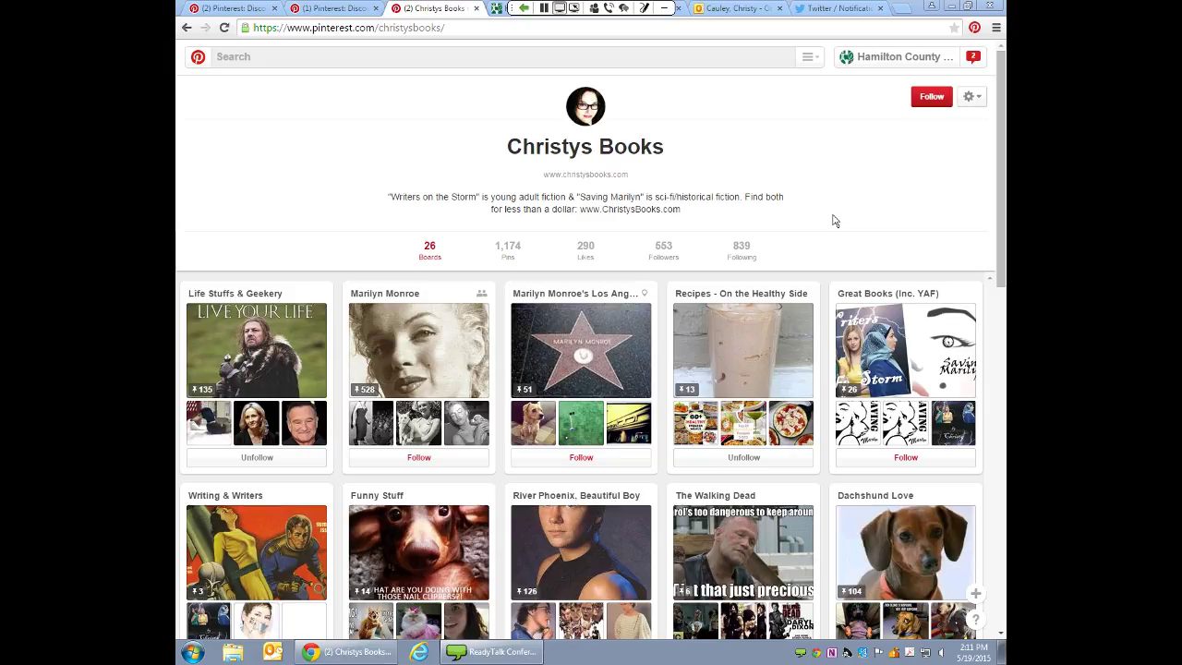
- Return to the Pinterest home feed, refresh it, and open the Hamilton County Public Health profile
{"action": "left_click", "coordinate": [221, 10]}
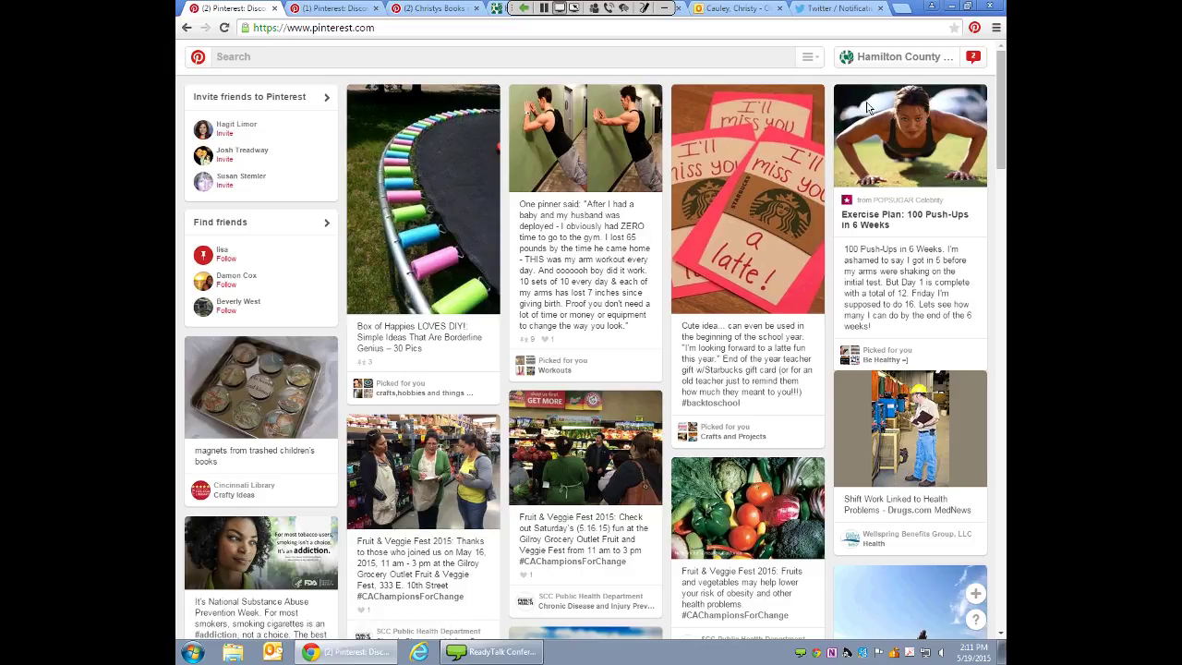
{"action": "left_click", "coordinate": [197, 57]}
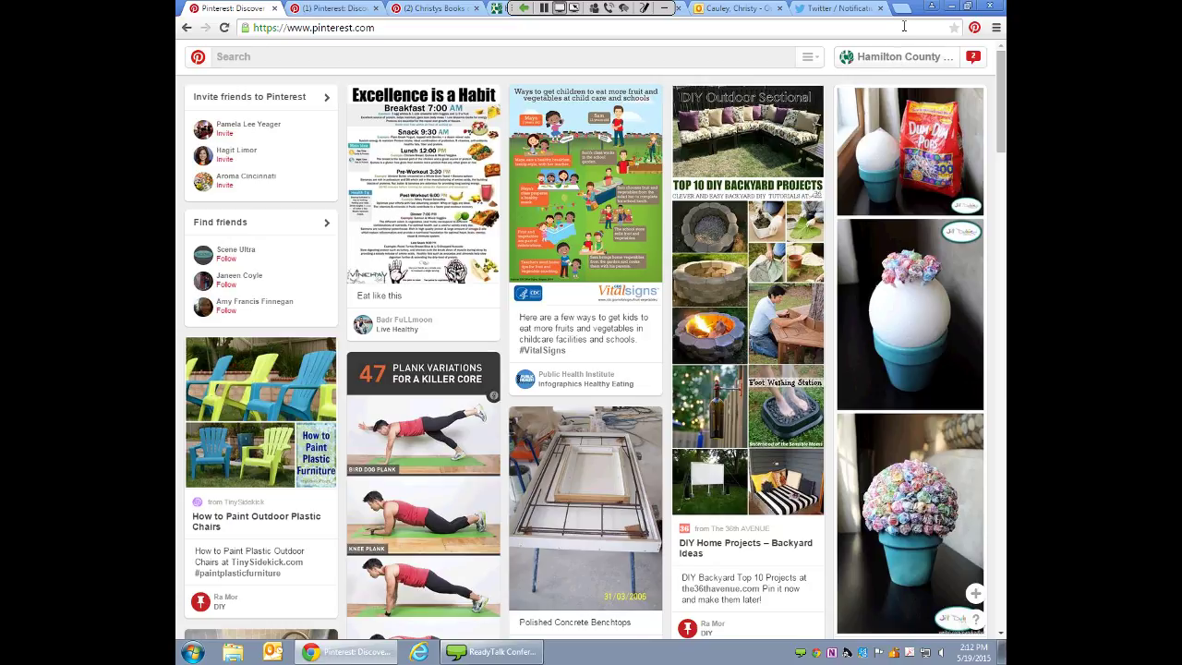
{"action": "left_click", "coordinate": [895, 56]}
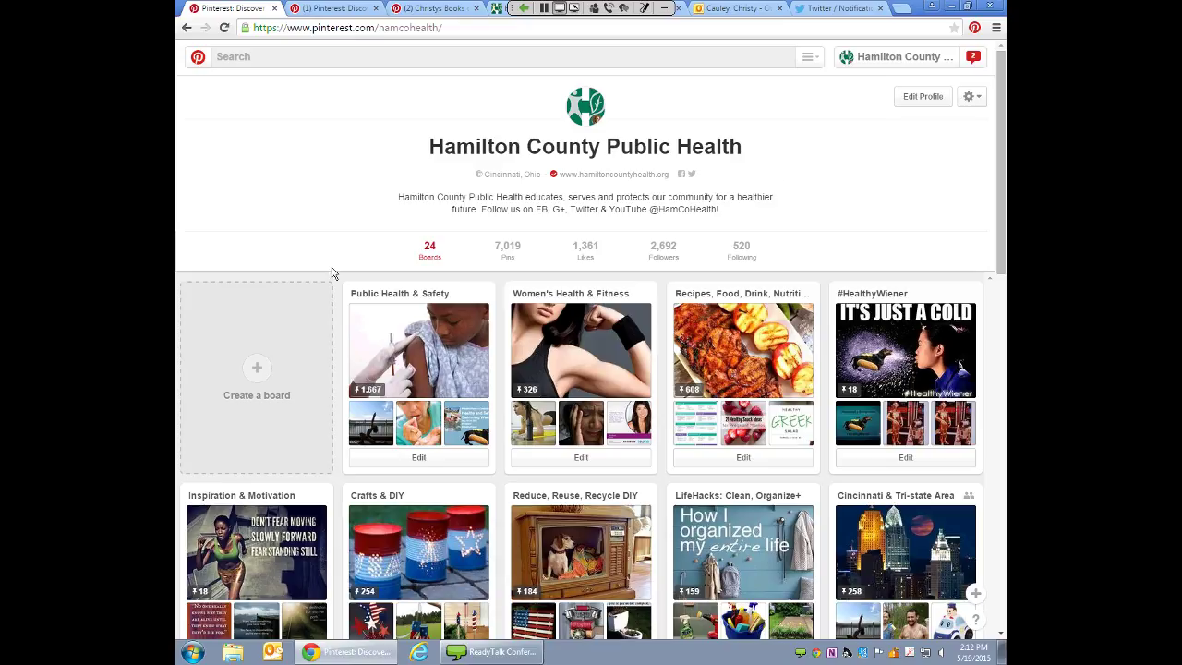
- Draft a board named 'Diabetes', toggle Keep it secret on and off, then discard it
{"action": "left_click", "coordinate": [277, 351]}
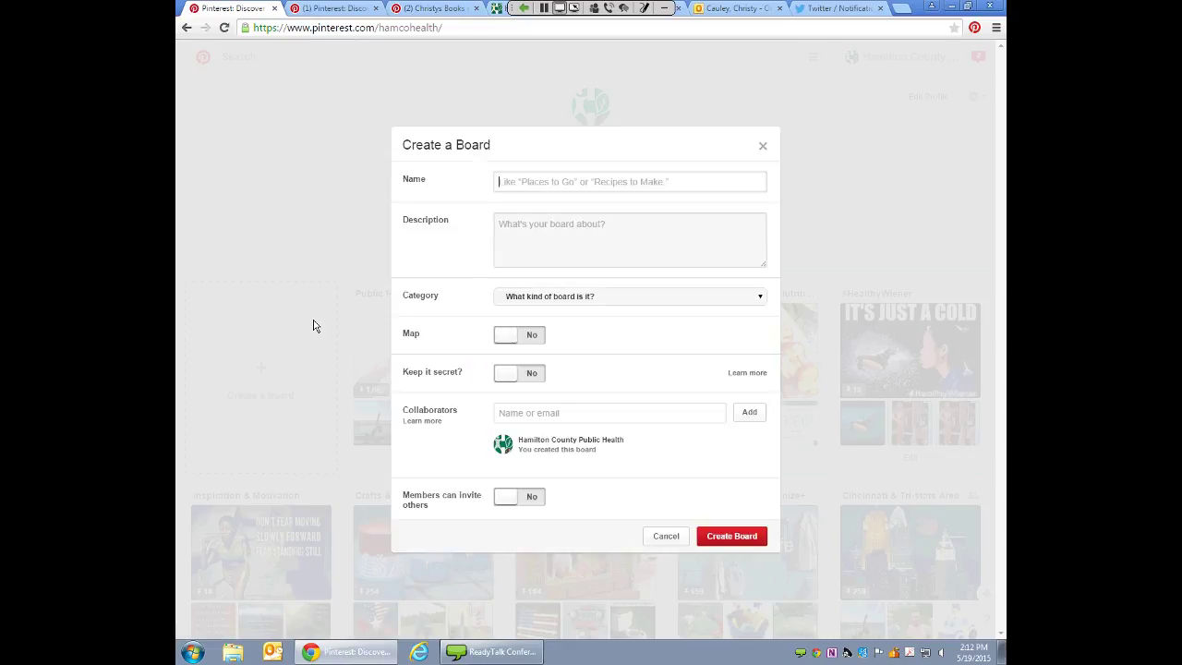
{"action": "type", "text": "Diabets"}
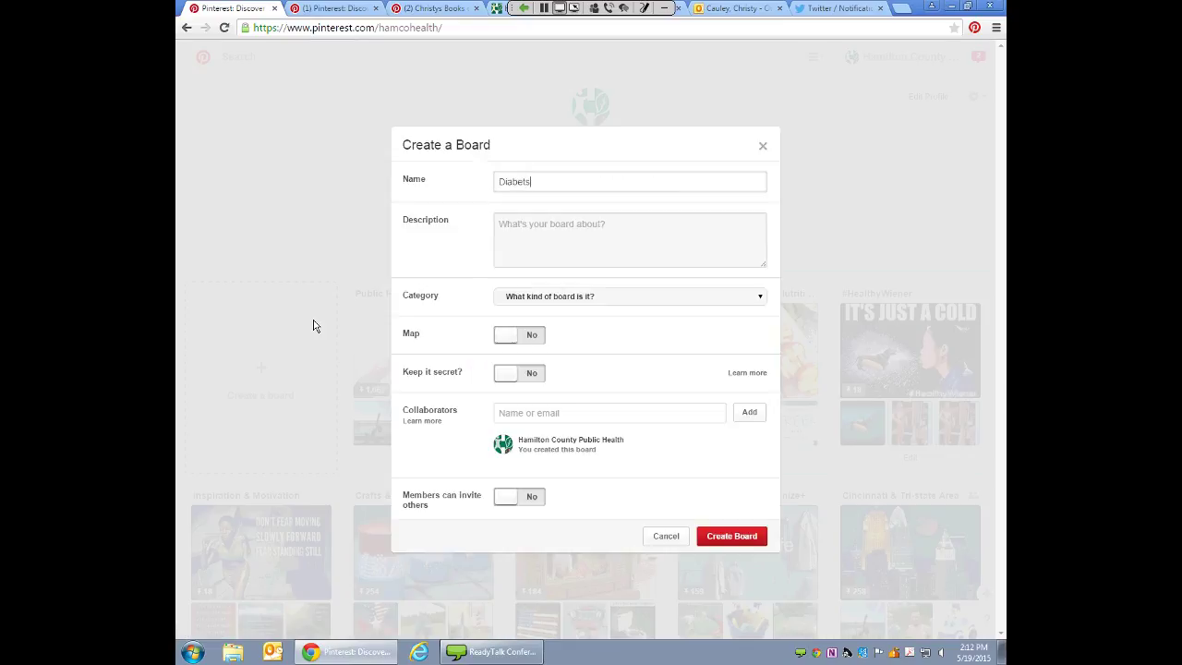
{"action": "key", "text": "BackSpace"}
{"action": "type", "text": "es"}
{"action": "left_click", "coordinate": [508, 373]}
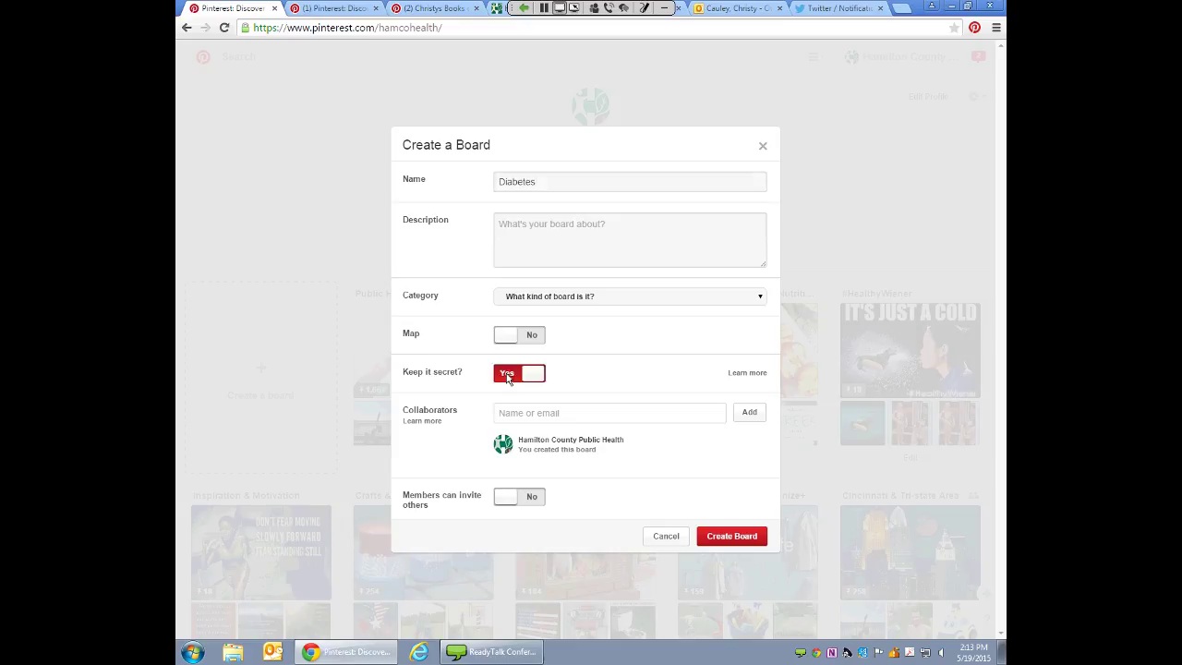
{"action": "left_click", "coordinate": [534, 377]}
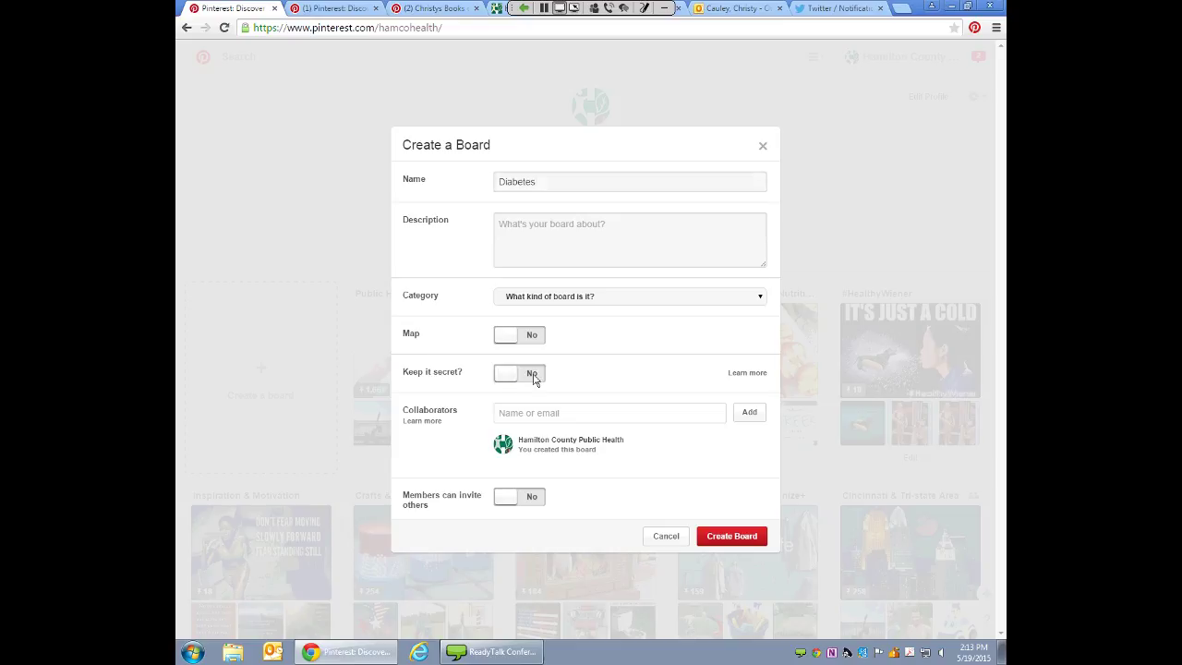
{"action": "left_click", "coordinate": [761, 150]}
{"action": "scroll", "coordinate": [744, 183], "scroll_direction": "down", "scroll_amount": 10}
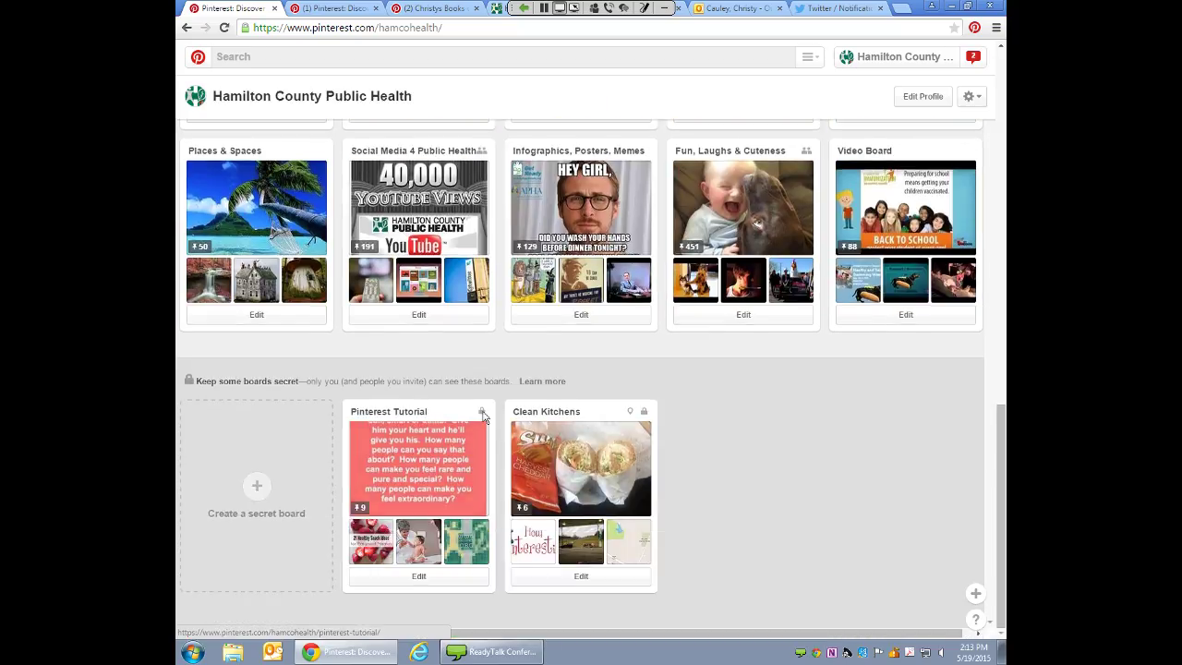
{"action": "scroll", "coordinate": [789, 397], "scroll_direction": "up", "scroll_amount": 10}
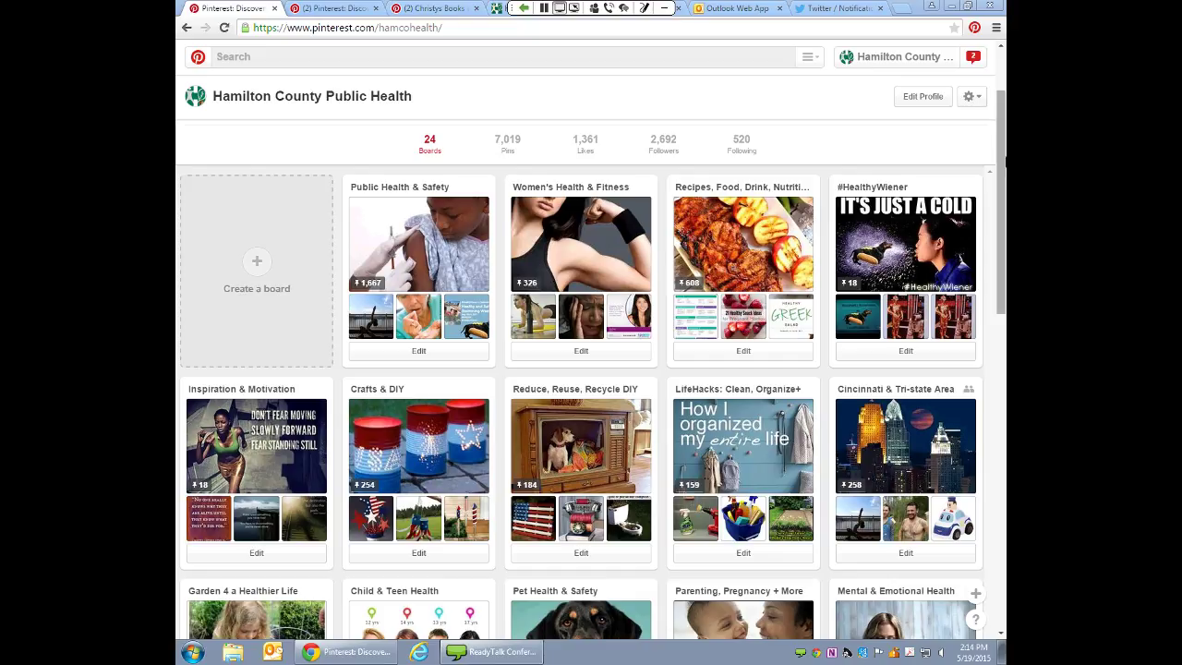
{"action": "scroll", "coordinate": [1006, 161], "scroll_direction": "up", "scroll_amount": 2}
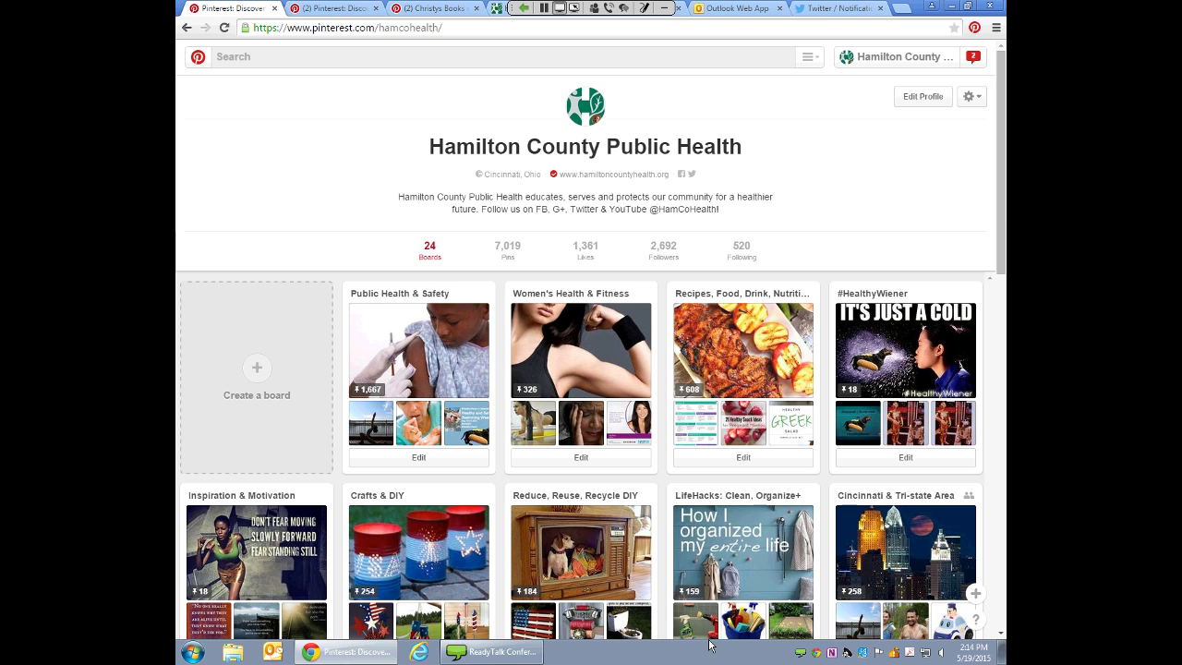
{"action": "left_click_drag", "start_coordinate": [1002, 217], "coordinate": [1004, 499]}
{"action": "left_click_drag", "start_coordinate": [1004, 444], "coordinate": [1004, 176]}
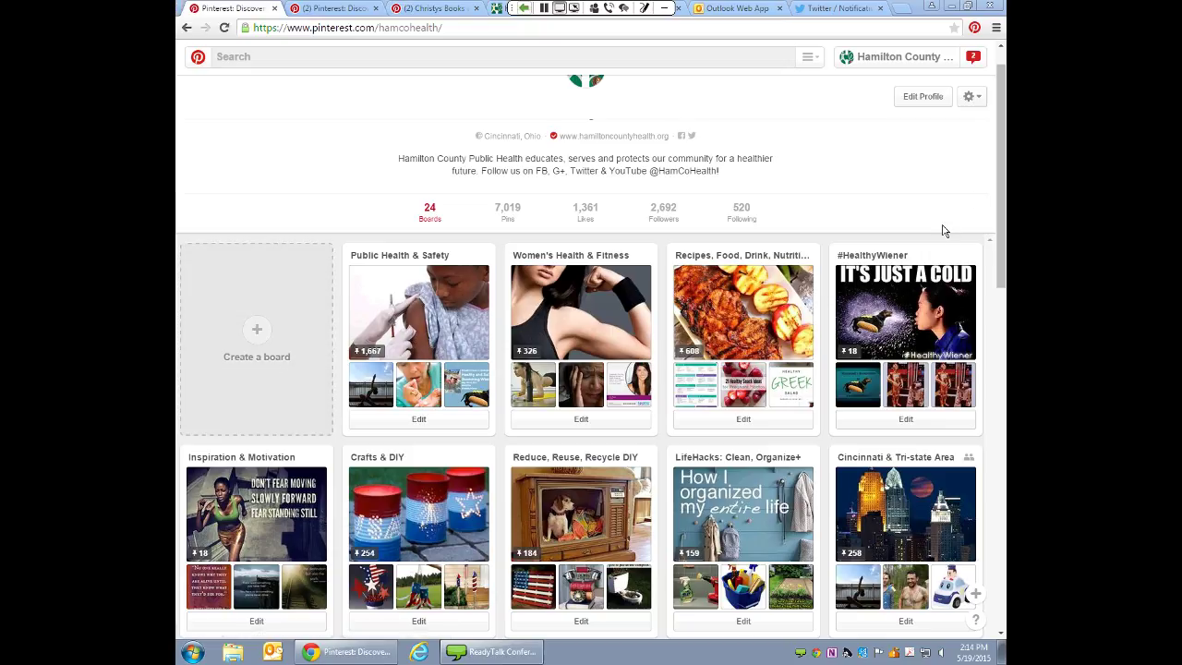
{"action": "scroll", "coordinate": [1005, 162], "scroll_direction": "up", "scroll_amount": 1}
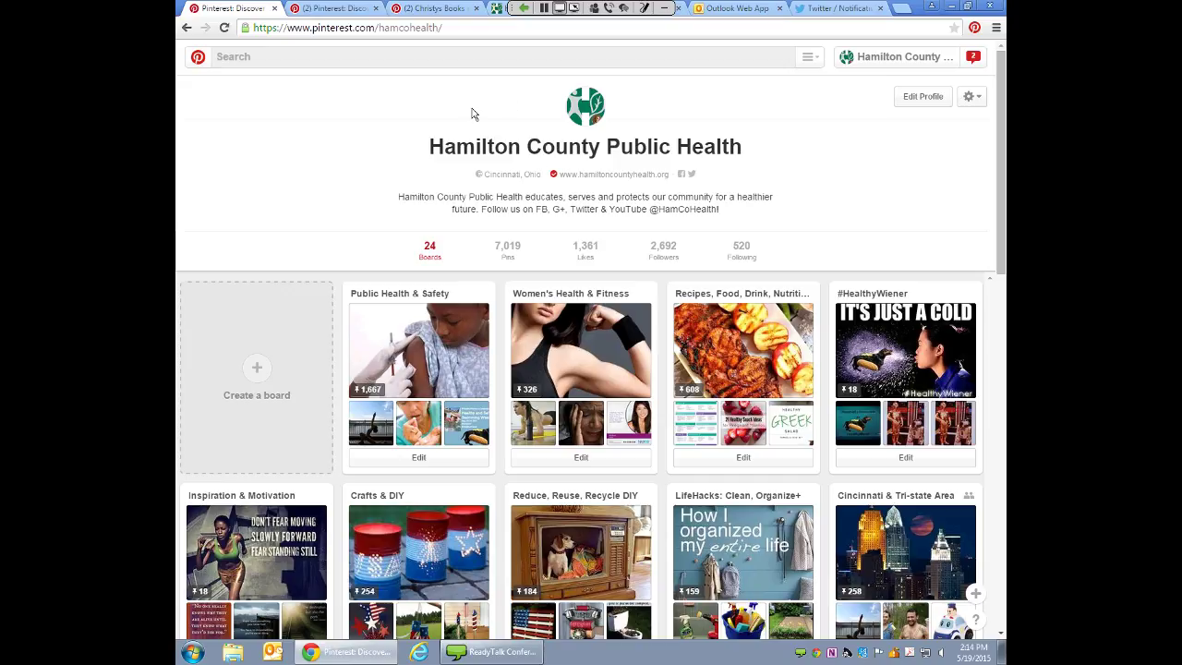
- Search Pinterest for 'public health'
{"action": "left_click", "coordinate": [405, 58]}
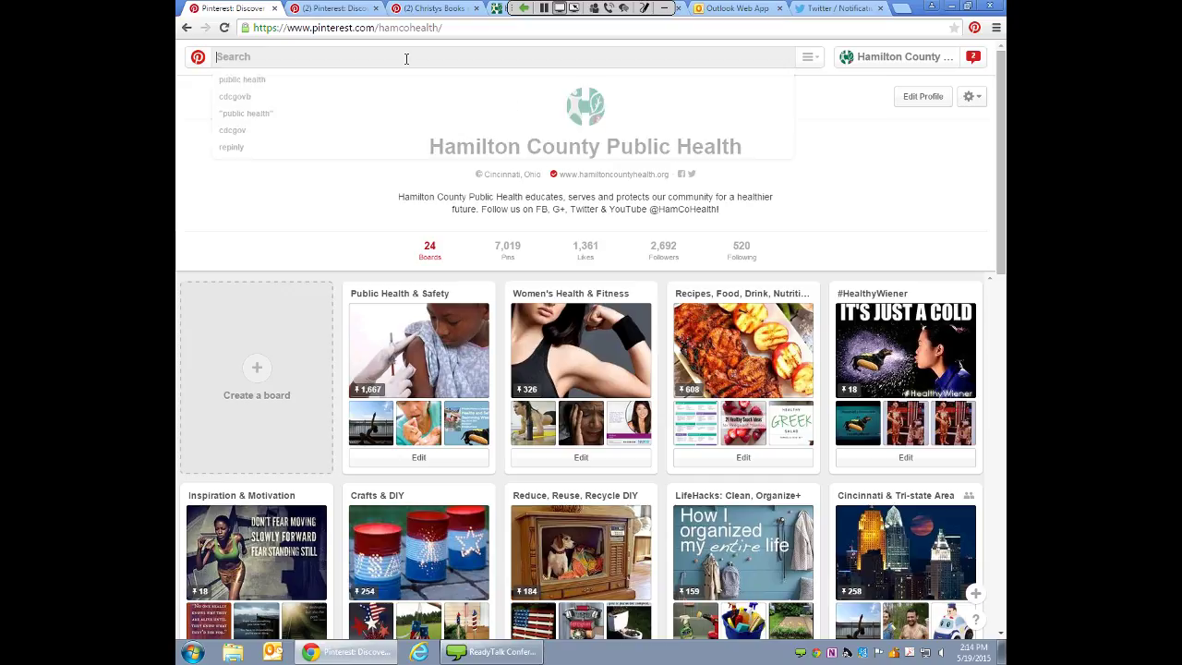
{"action": "type", "text": "public"}
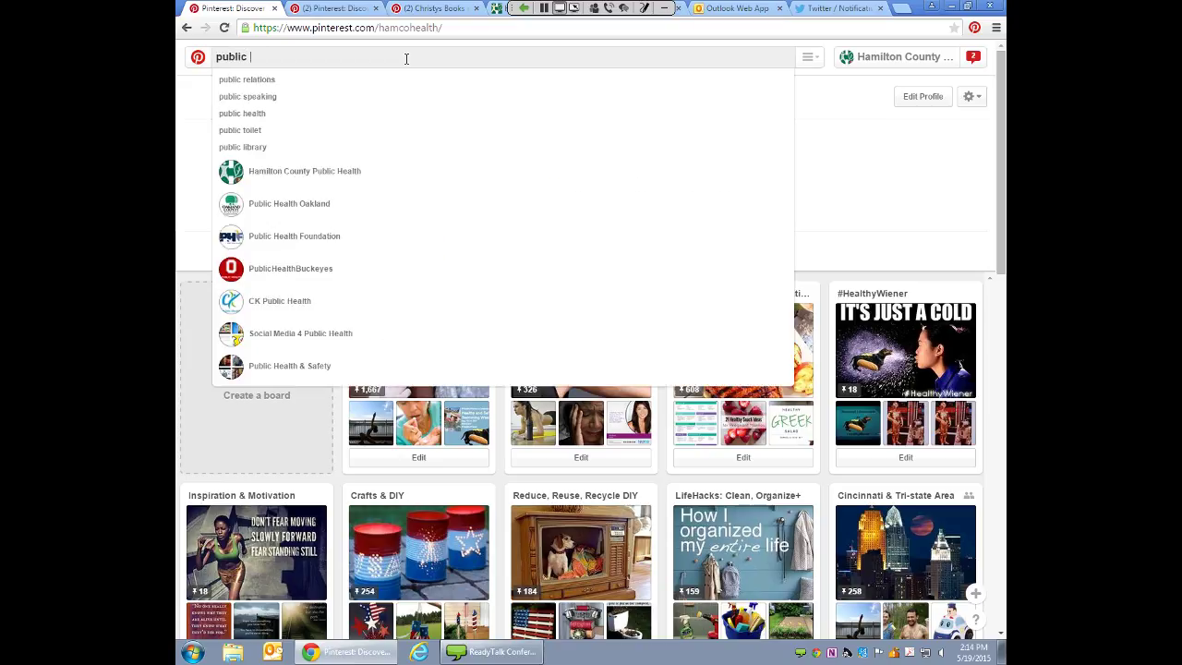
{"action": "type", "text": " health"}
{"action": "key", "text": "Return"}
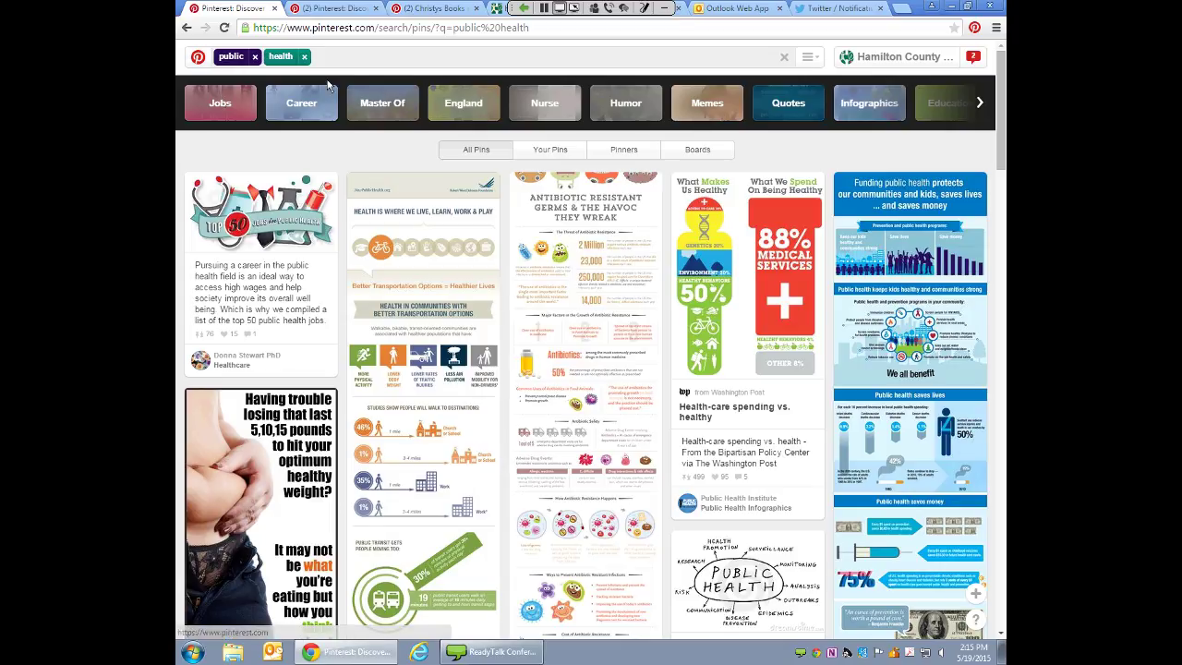
- View public health results as All Pins, Your Pins, Pinners and Boards, then open the first pin
{"action": "left_click", "coordinate": [468, 154]}
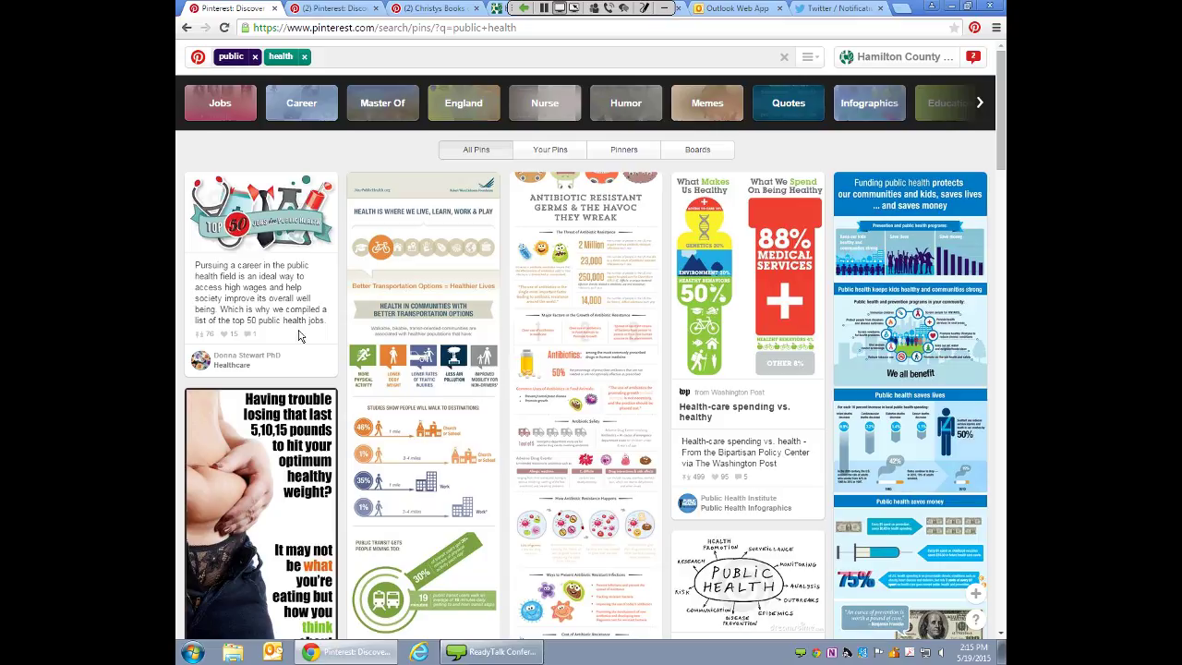
{"action": "left_click", "coordinate": [554, 151]}
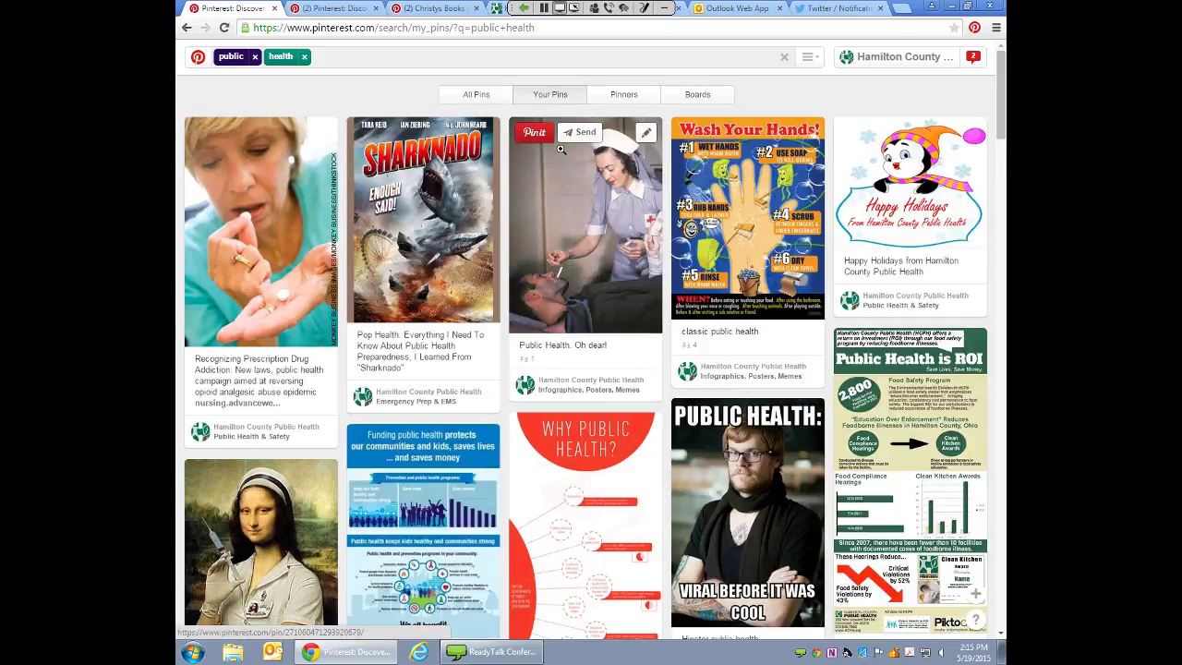
{"action": "left_click", "coordinate": [618, 97]}
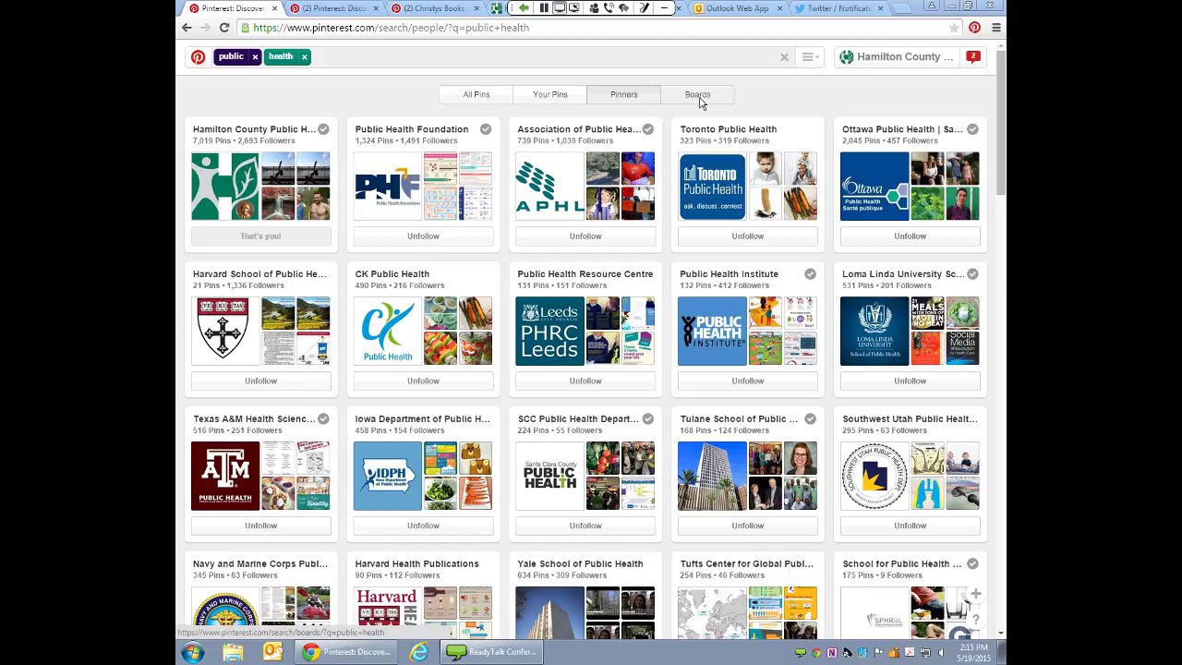
{"action": "left_click", "coordinate": [699, 98]}
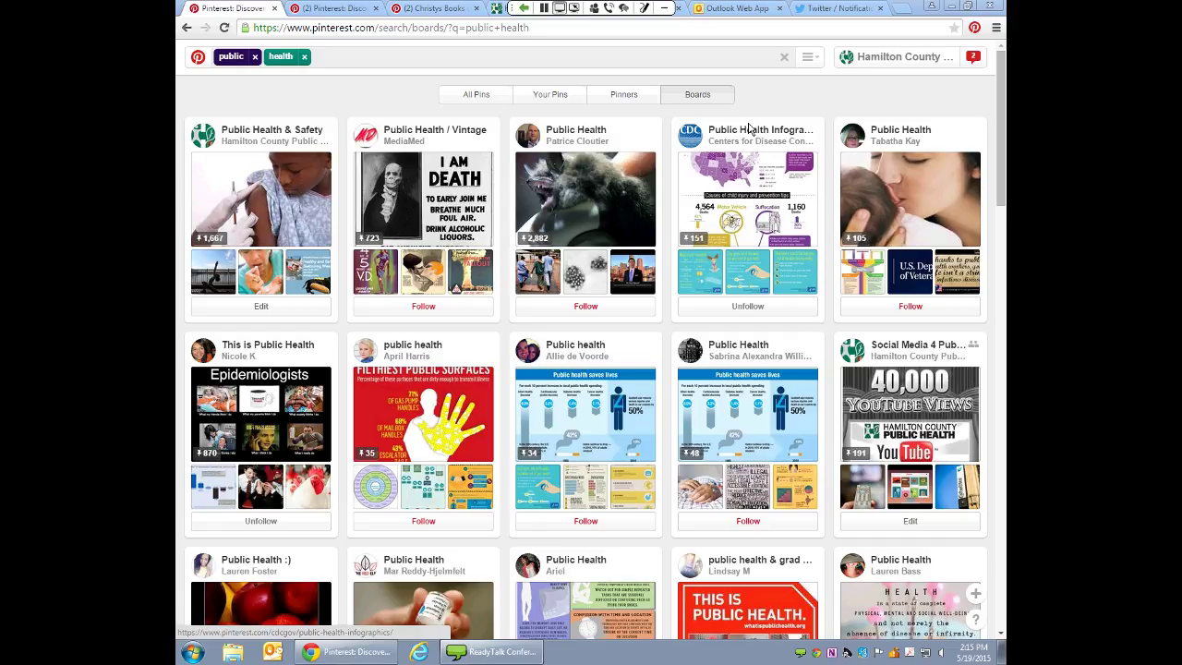
{"action": "left_click", "coordinate": [478, 102]}
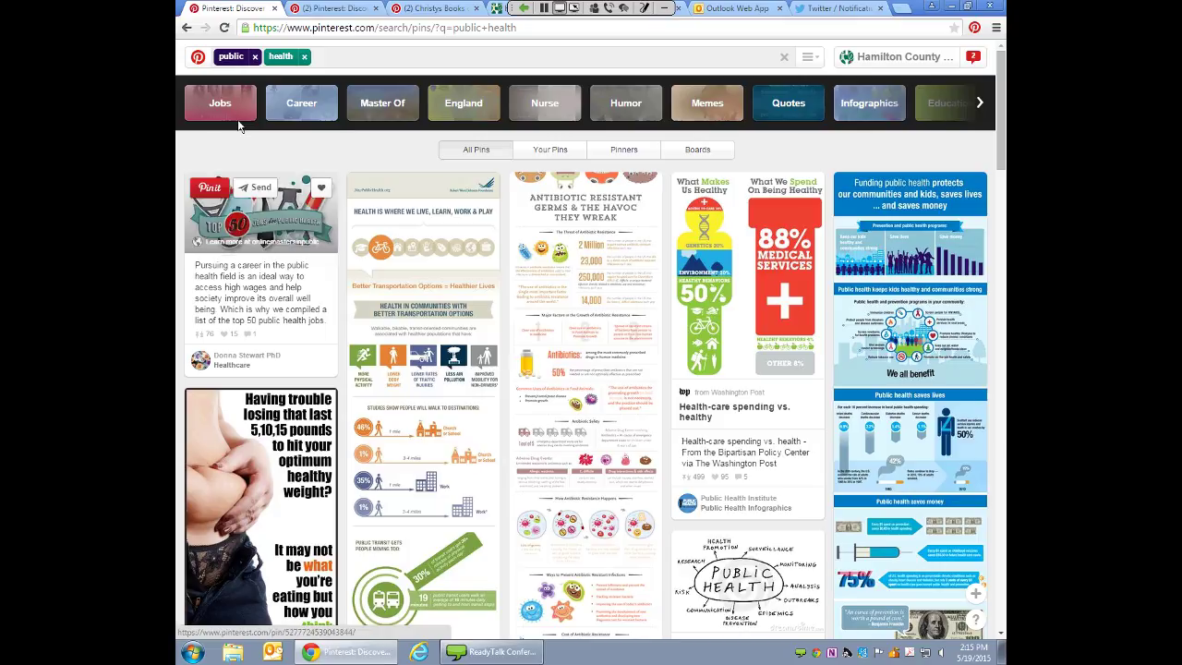
{"action": "left_click", "coordinate": [273, 211]}
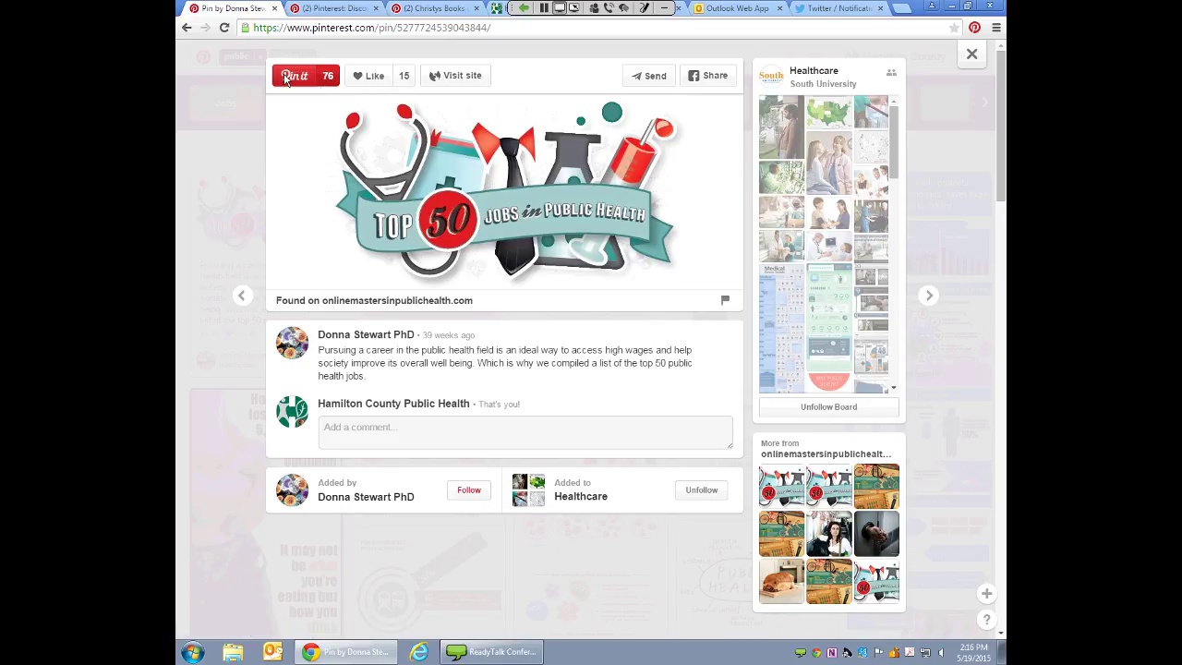
- Like the Top 50 Jobs in Public Health pin and scroll to its other boards
{"action": "left_click", "coordinate": [371, 80]}
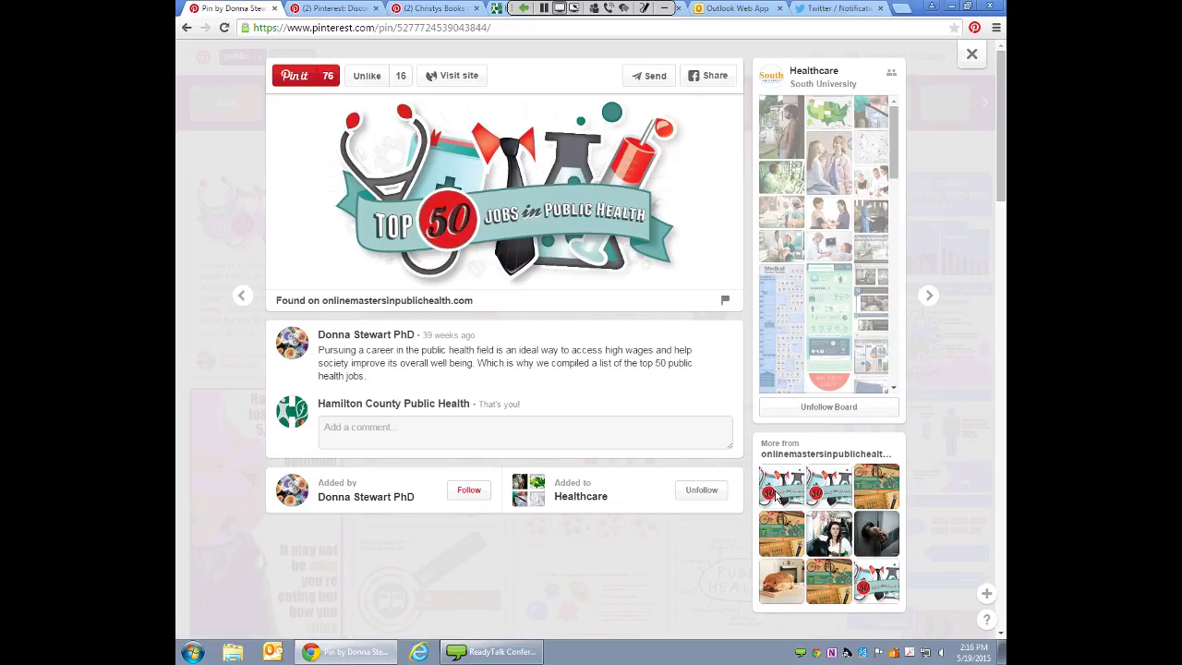
{"action": "scroll", "coordinate": [948, 294], "scroll_direction": "down", "scroll_amount": 4}
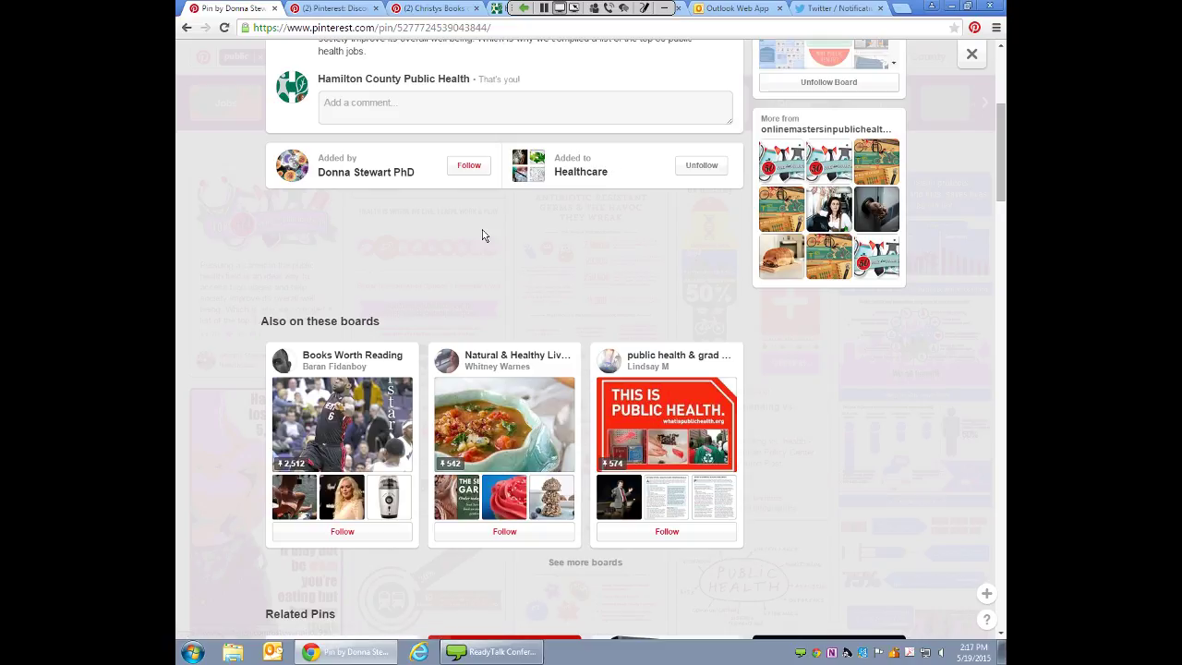
- Follow the third board this pin also appears on, then scroll through the pin's page
{"action": "scroll", "coordinate": [482, 235], "scroll_direction": "down", "scroll_amount": 1}
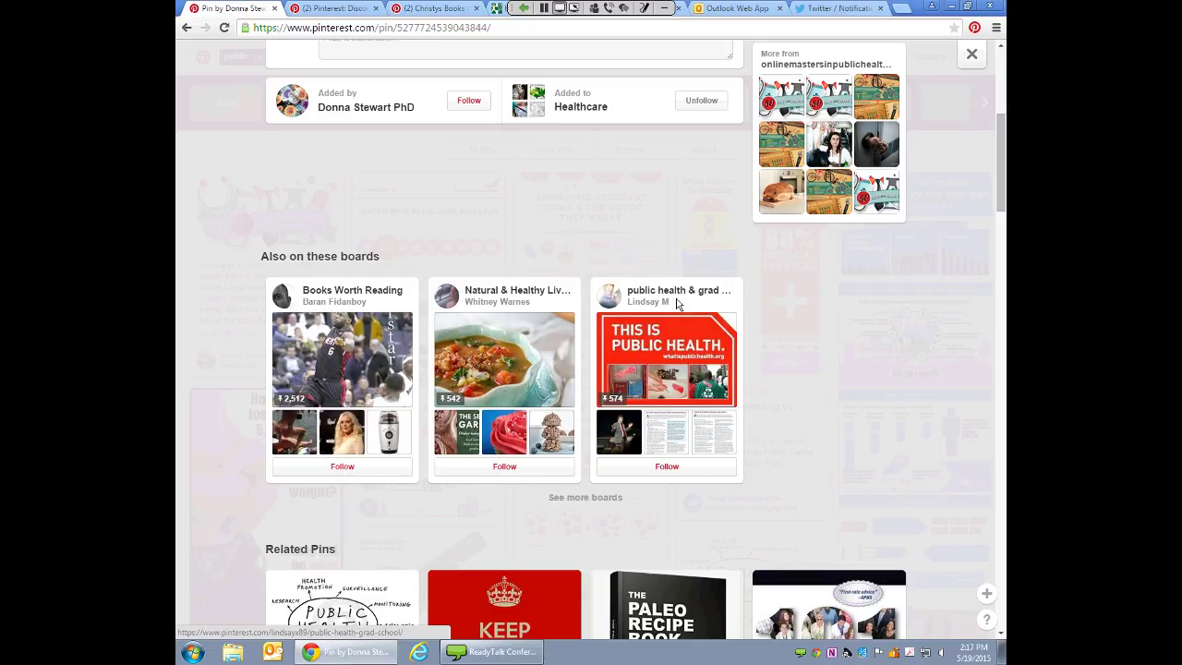
{"action": "left_click", "coordinate": [686, 472]}
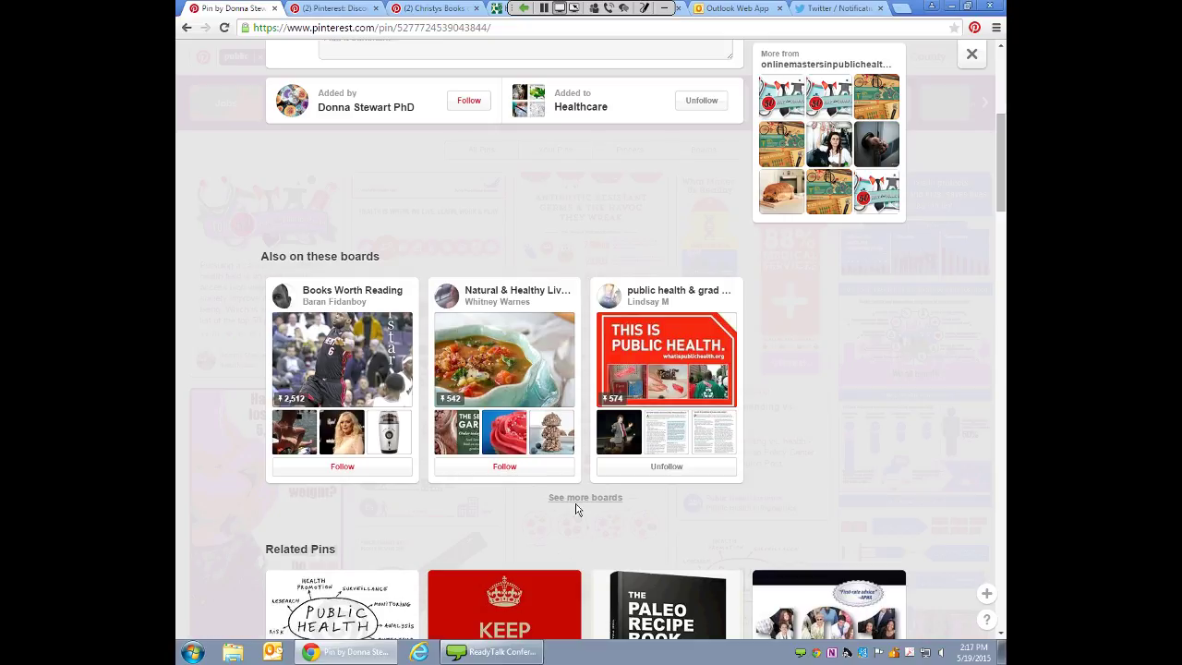
{"action": "scroll", "coordinate": [882, 297], "scroll_direction": "down", "scroll_amount": 1}
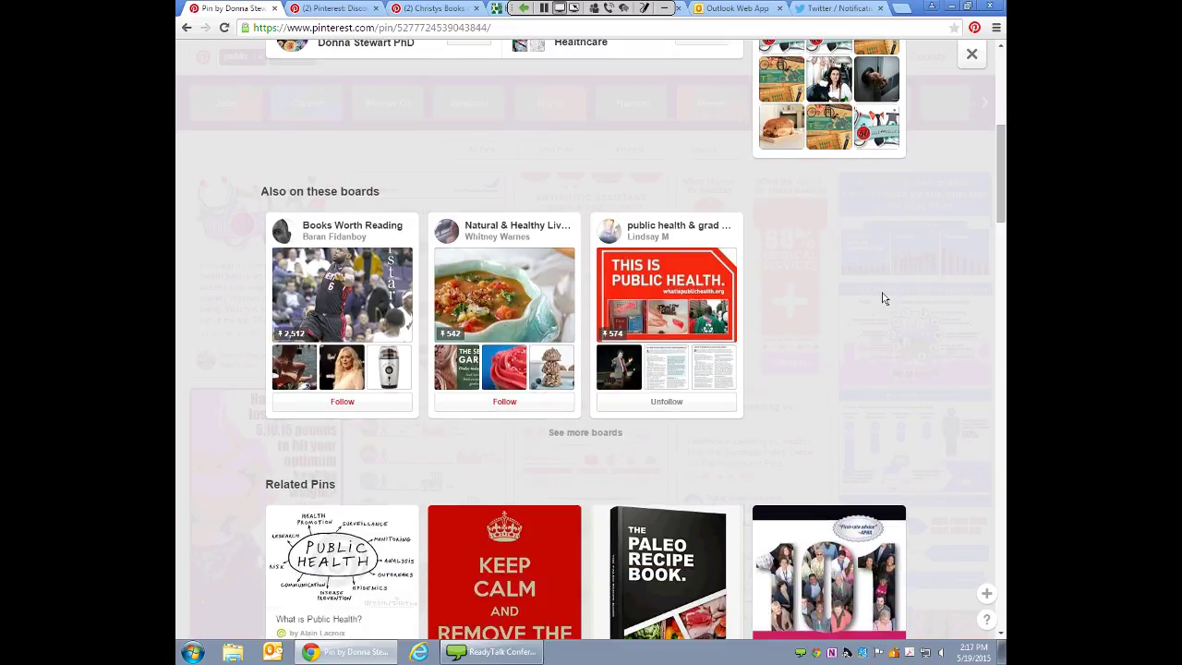
{"action": "scroll", "coordinate": [881, 297], "scroll_direction": "down", "scroll_amount": 3}
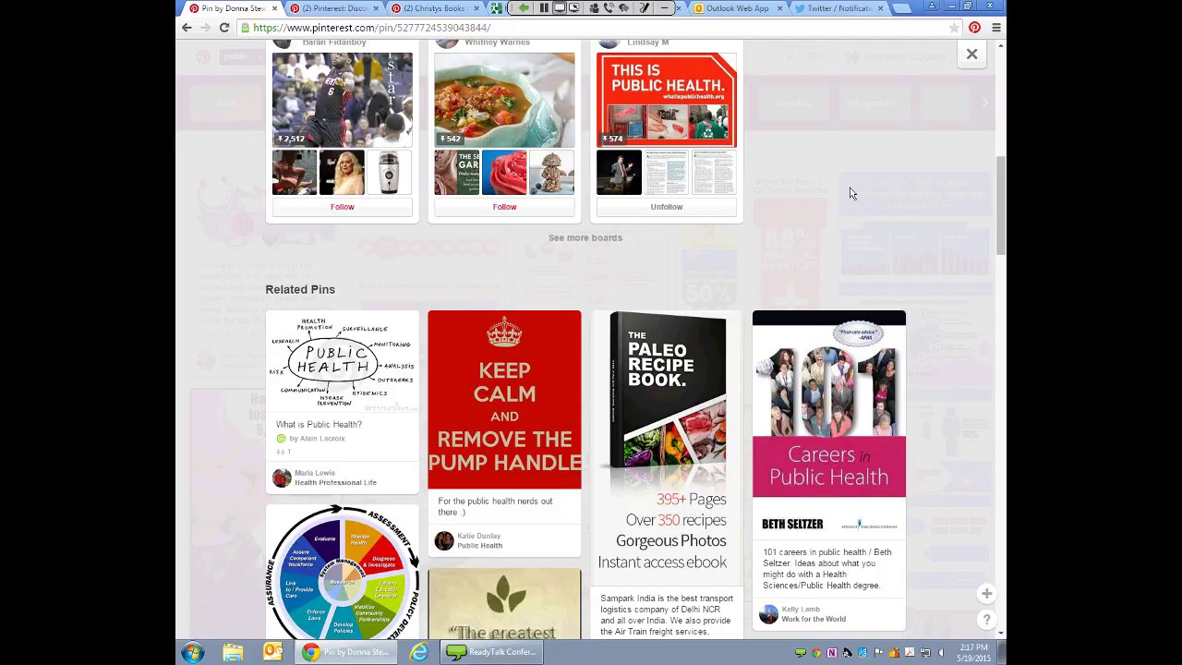
{"action": "scroll", "coordinate": [851, 193], "scroll_direction": "down", "scroll_amount": 2}
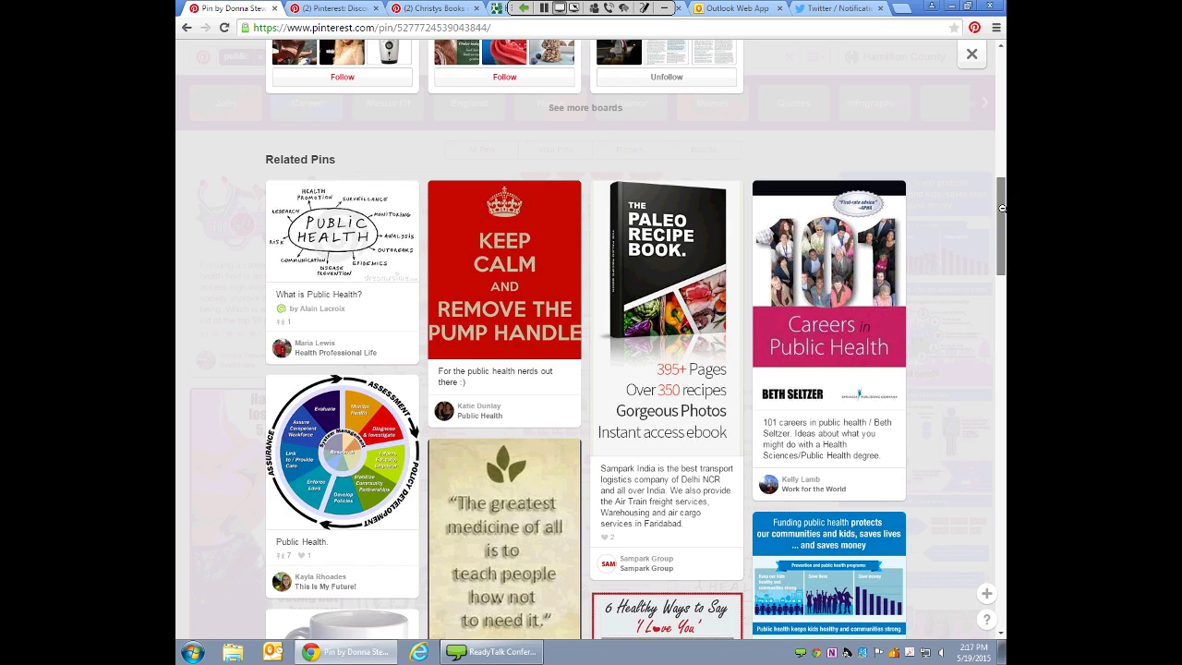
{"action": "scroll", "coordinate": [1004, 420], "scroll_direction": "down", "scroll_amount": 13}
{"action": "scroll", "coordinate": [1005, 420], "scroll_direction": "down", "scroll_amount": 6}
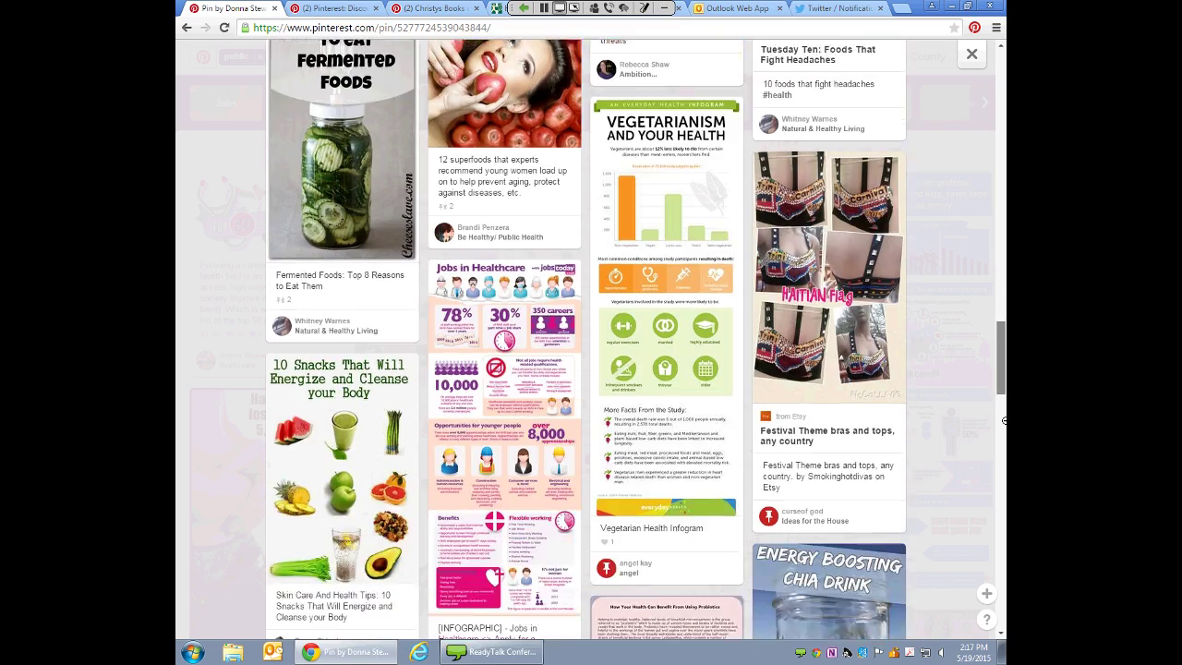
{"action": "scroll", "coordinate": [1004, 388], "scroll_direction": "up", "scroll_amount": 20}
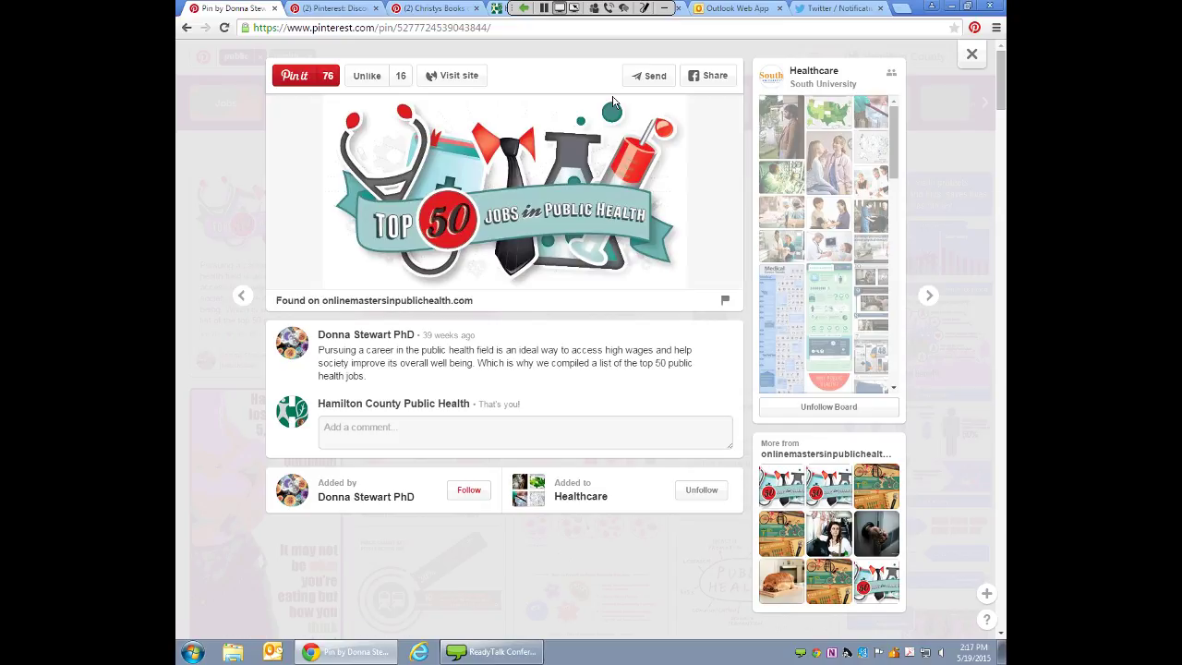
- Pin it to the Public Health & Safety board from the Pick a board list
{"action": "left_click", "coordinate": [293, 76]}
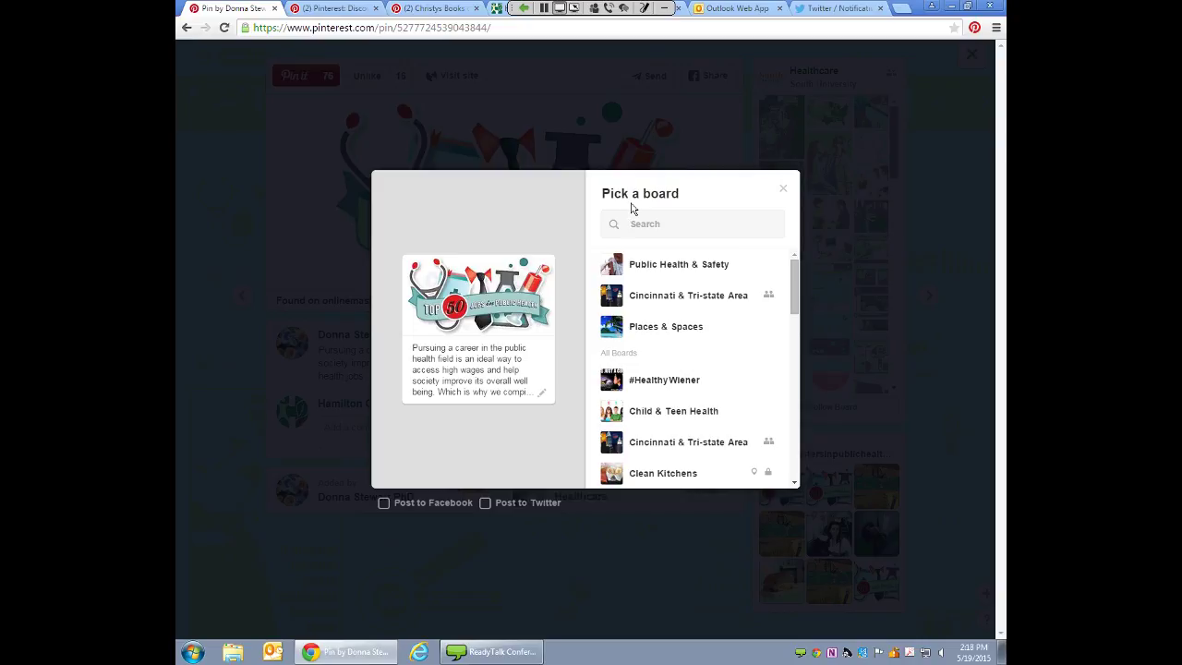
{"action": "mouse_move", "coordinate": [651, 271]}
{"action": "mouse_move", "coordinate": [657, 262]}
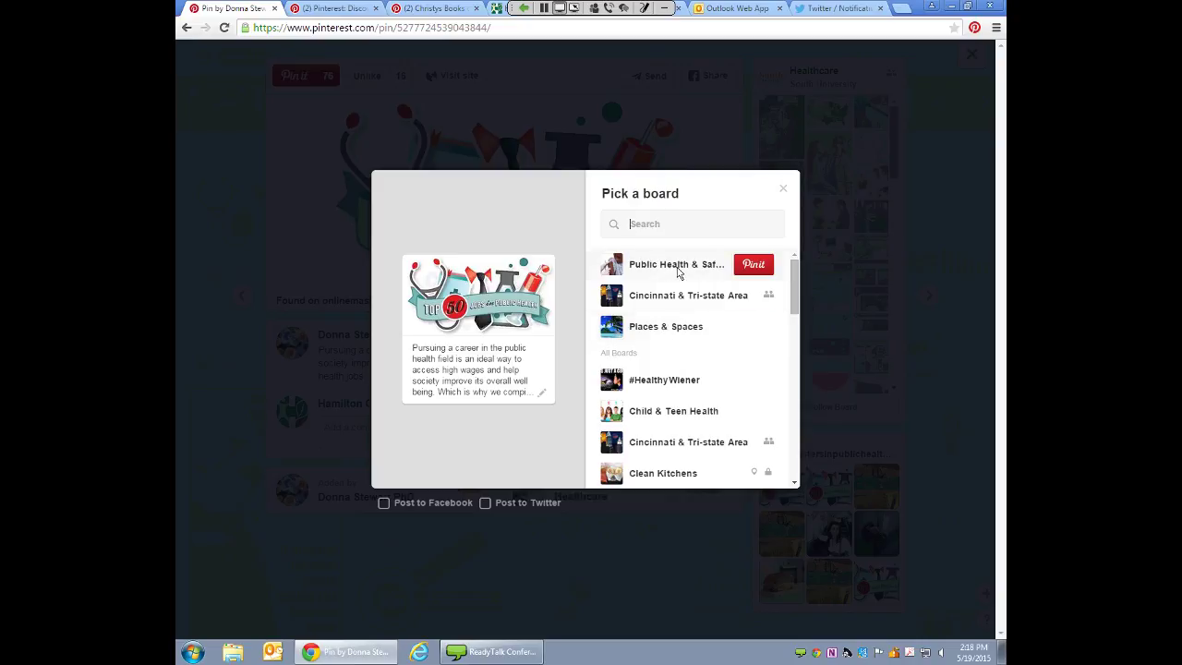
{"action": "scroll", "coordinate": [667, 374], "scroll_direction": "down", "scroll_amount": 1}
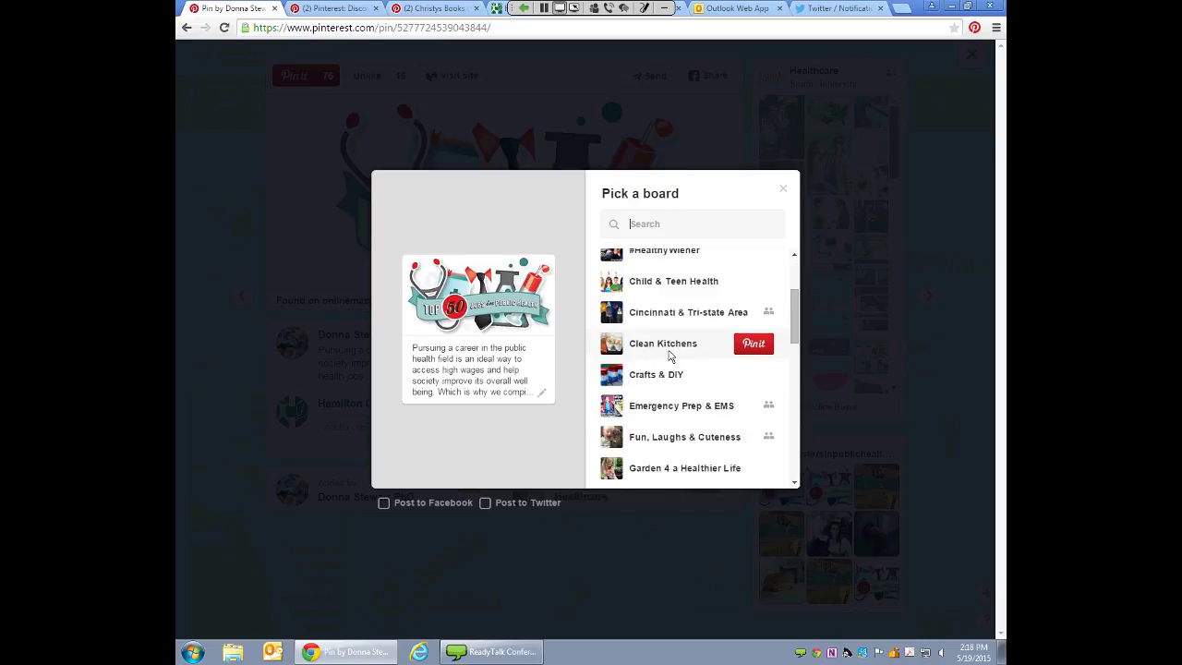
{"action": "scroll", "coordinate": [670, 356], "scroll_direction": "down", "scroll_amount": 7}
{"action": "scroll", "coordinate": [673, 362], "scroll_direction": "up", "scroll_amount": 2}
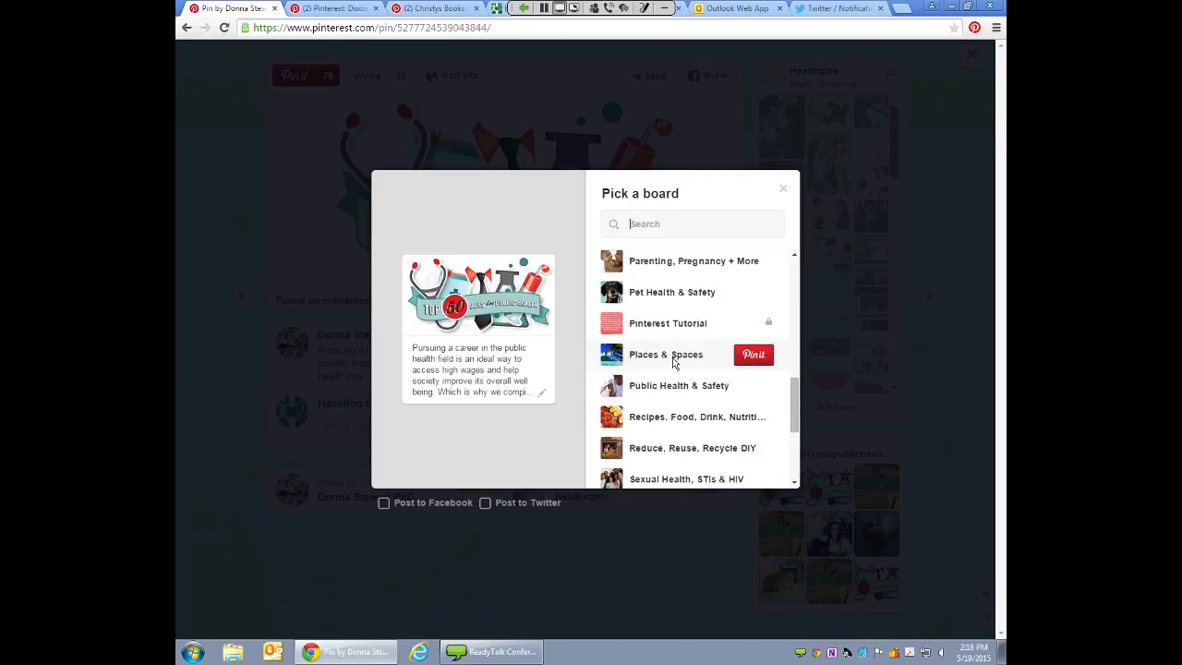
{"action": "scroll", "coordinate": [673, 362], "scroll_direction": "up", "scroll_amount": 5}
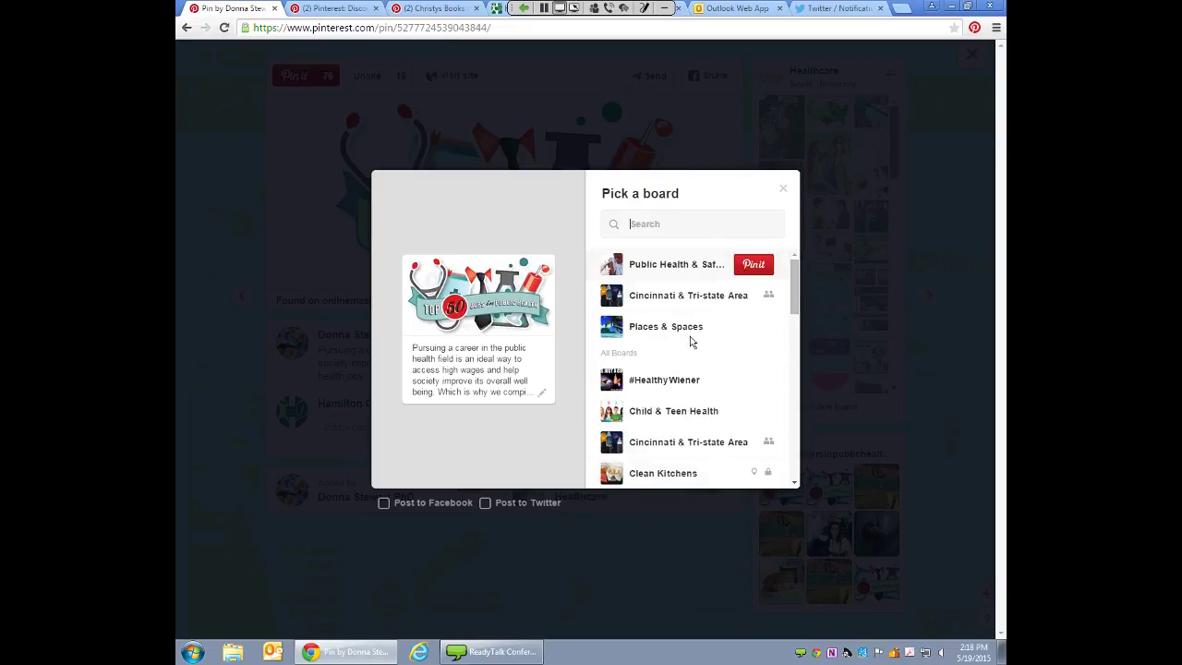
{"action": "left_click", "coordinate": [665, 266]}
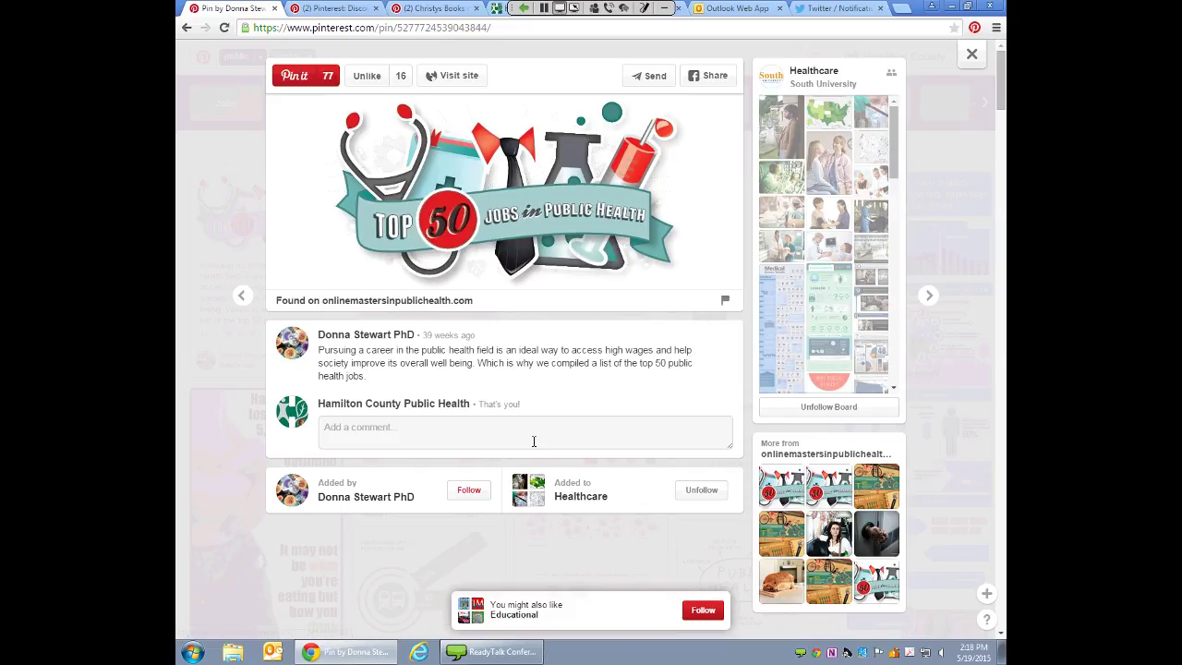
- Close the pin and step through the Pinterest Tutorial and Christys Books tabs to the HCPH website
{"action": "left_click", "coordinate": [971, 53]}
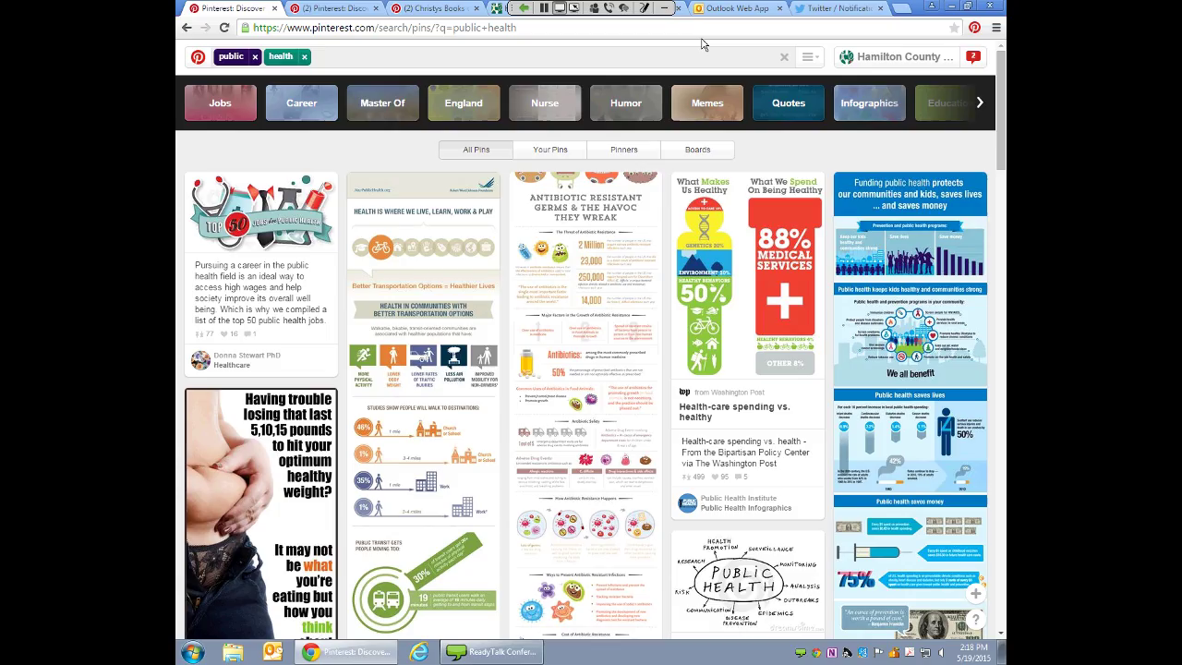
{"action": "left_click", "coordinate": [333, 9]}
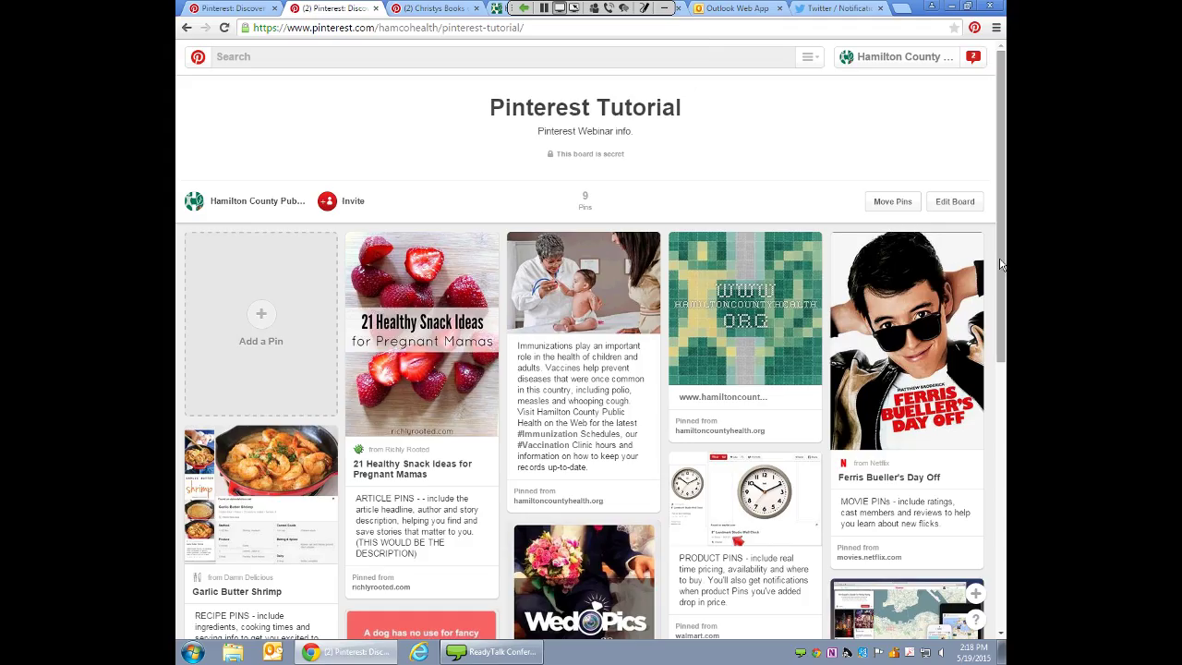
{"action": "left_click", "coordinate": [449, 9]}
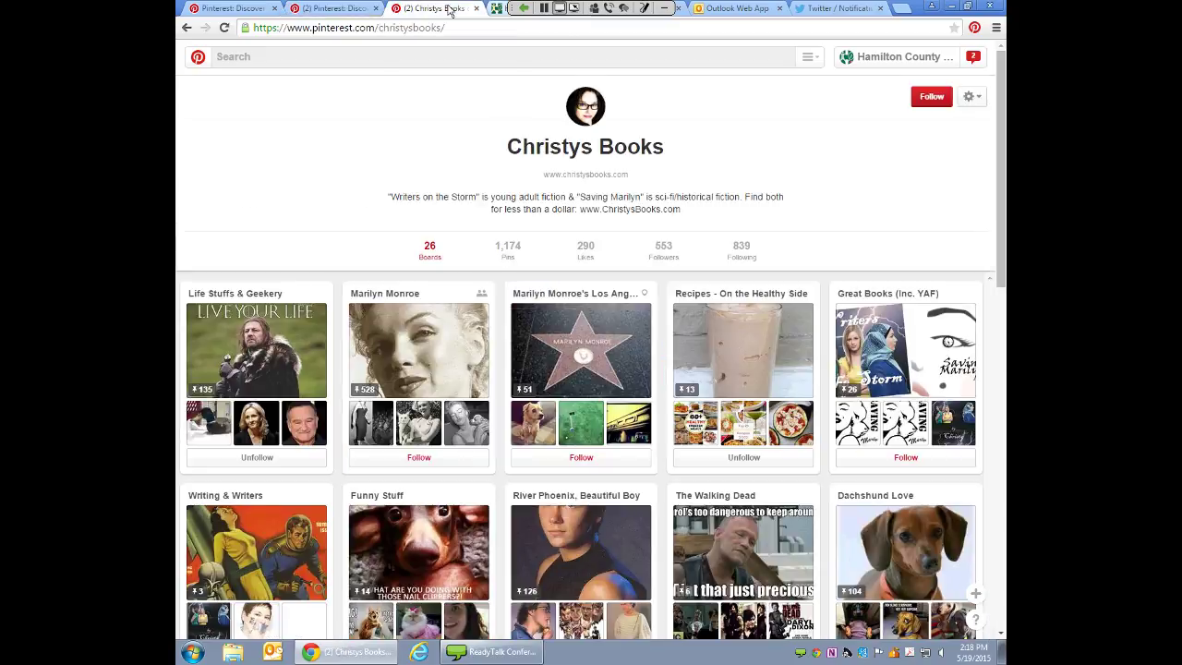
{"action": "left_click", "coordinate": [499, 9]}
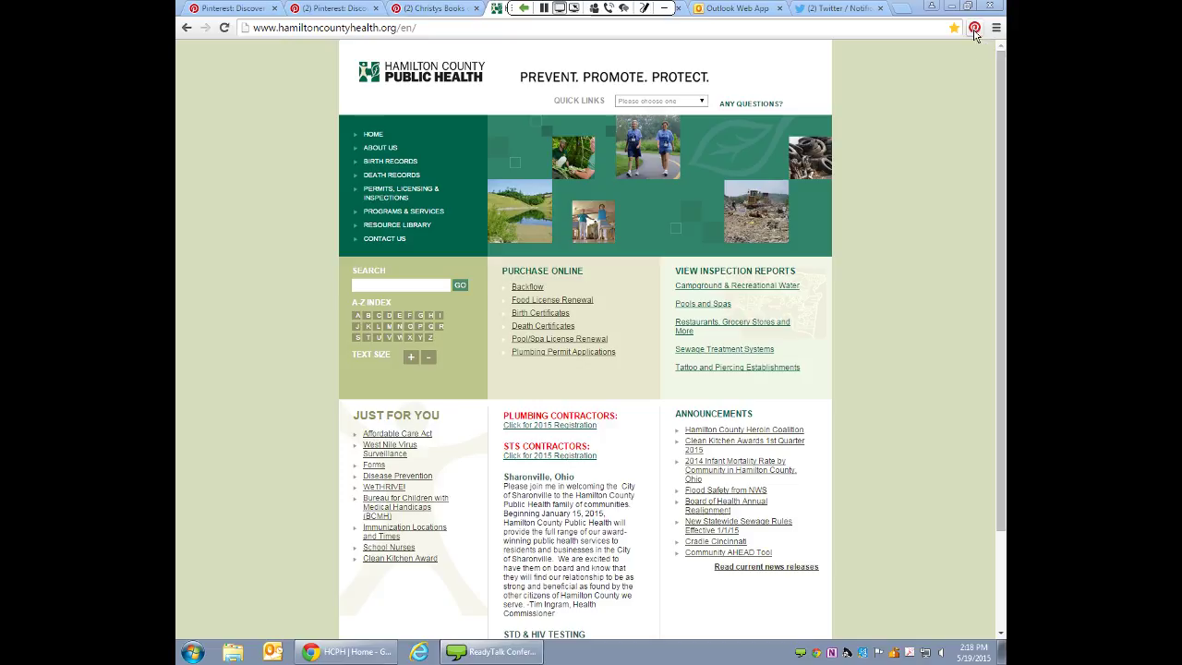
{"action": "left_click", "coordinate": [974, 29]}
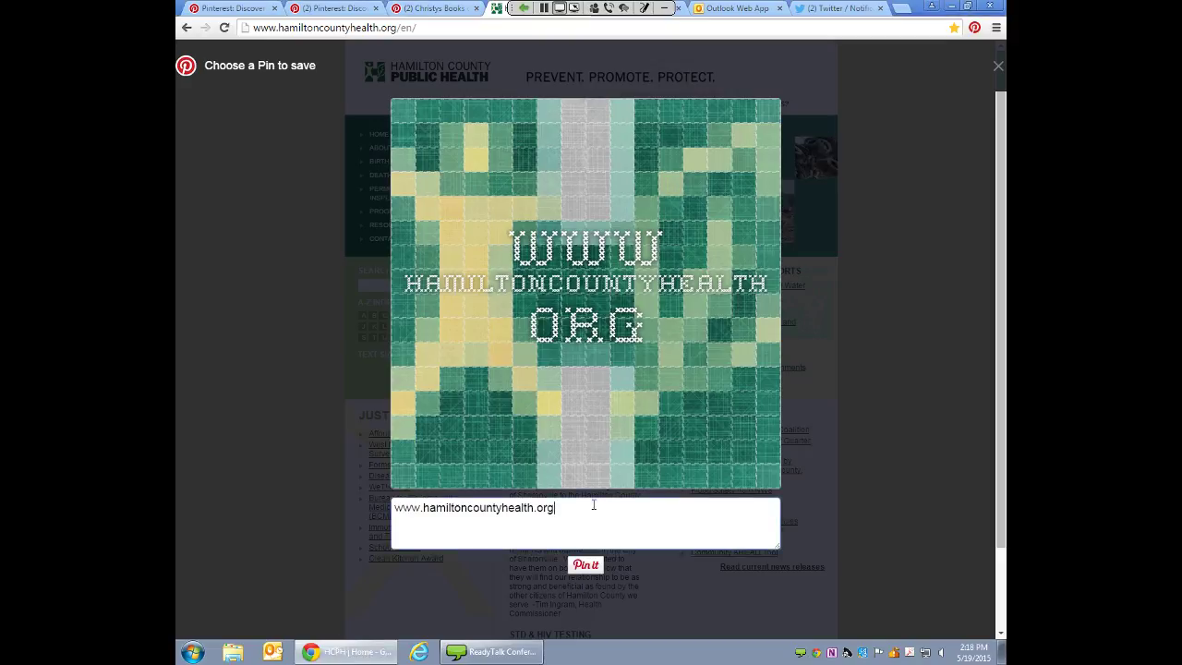
{"action": "key", "text": "BackSpace"}
{"action": "key", "text": "BackSpace"}
{"action": "key", "text": "BackSpace"}
{"action": "key", "text": "BackSpace"}
{"action": "key", "text": "BackSpace"}
{"action": "key", "text": "BackSpace"}
{"action": "key", "text": "BackSpace"}
{"action": "key", "text": "BackSpace"}
{"action": "key", "text": "BackSpace"}
{"action": "key", "text": "BackSpace"}
{"action": "key", "text": "BackSpace"}
{"action": "key", "text": "BackSpace"}
{"action": "key", "text": "BackSpace"}
{"action": "key", "text": "BackSpace"}
{"action": "key", "text": "BackSpace"}
{"action": "key", "text": "BackSpace"}
{"action": "key", "text": "BackSpace"}
{"action": "key", "text": "BackSpace"}
{"action": "key", "text": "BackSpace"}
{"action": "key", "text": "BackSpace"}
{"action": "key", "text": "BackSpace"}
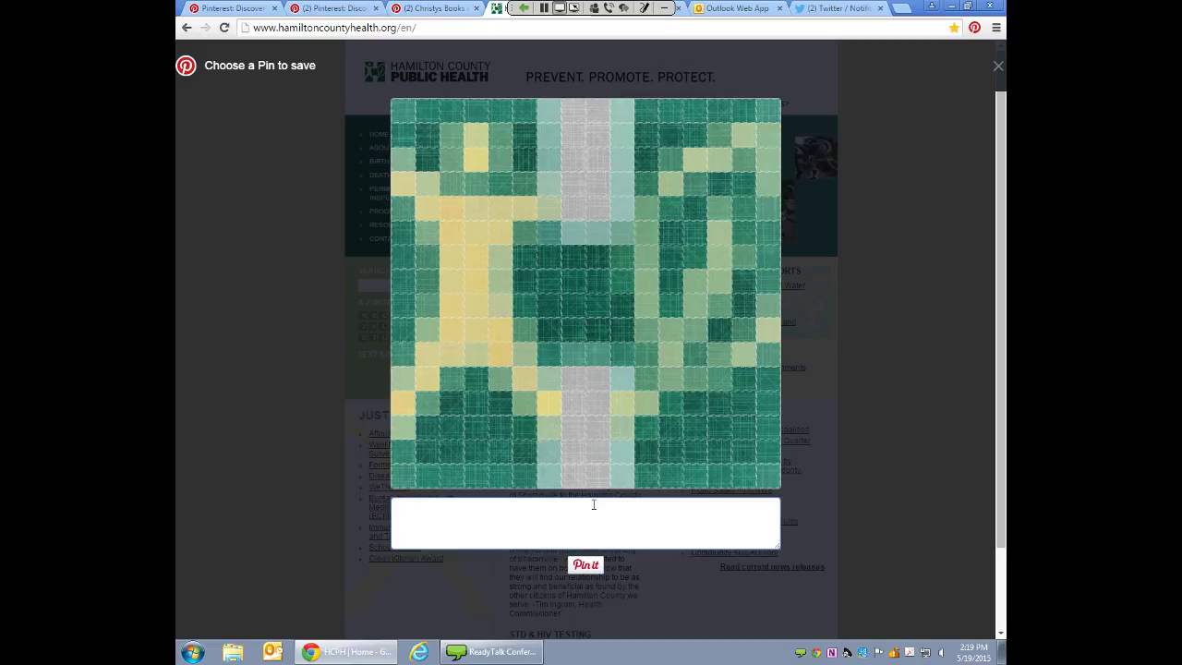
{"action": "left_click", "coordinate": [997, 63]}
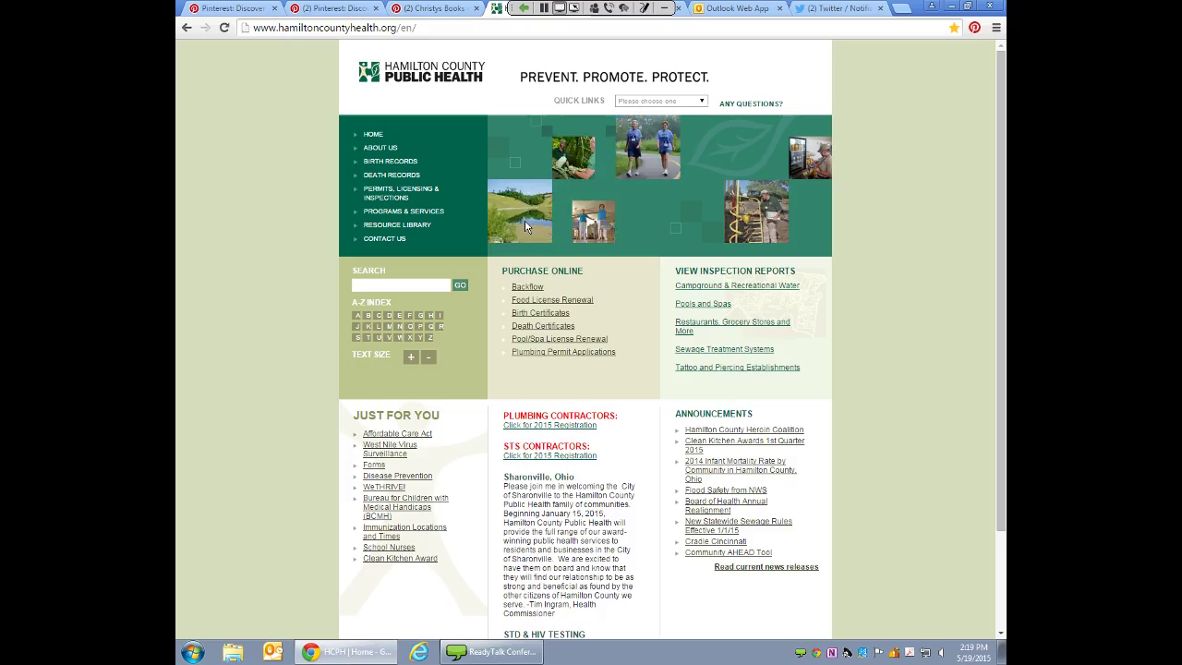
{"action": "left_click", "coordinate": [975, 30]}
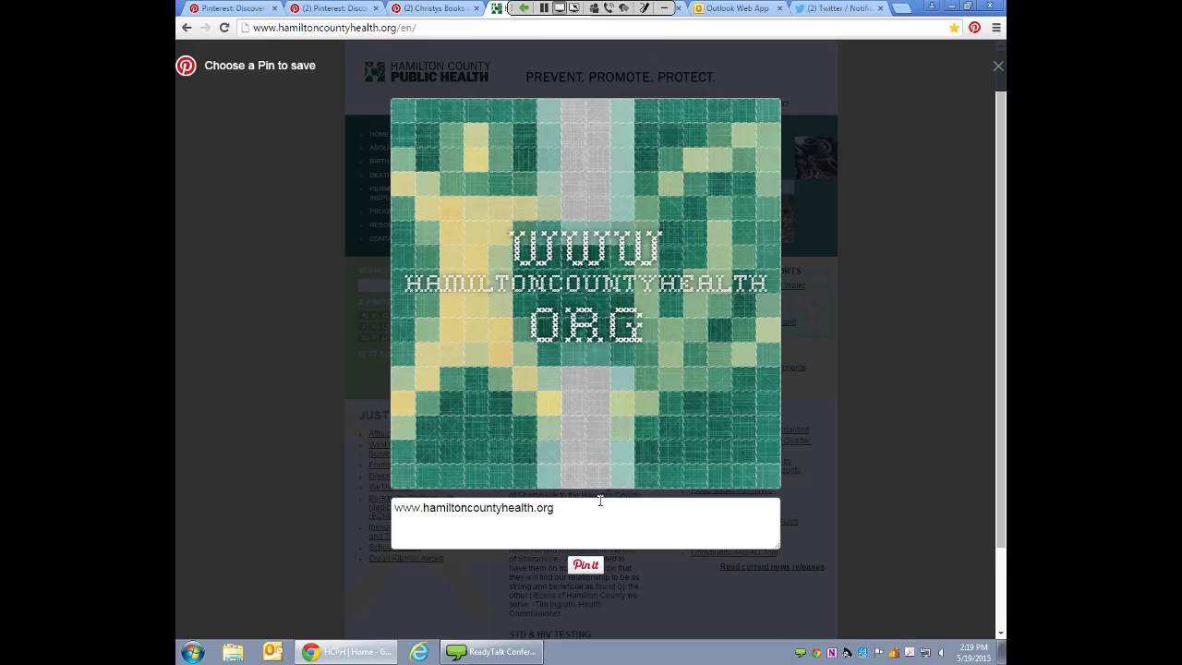
{"action": "left_click_drag", "start_coordinate": [600, 500], "coordinate": [392, 499]}
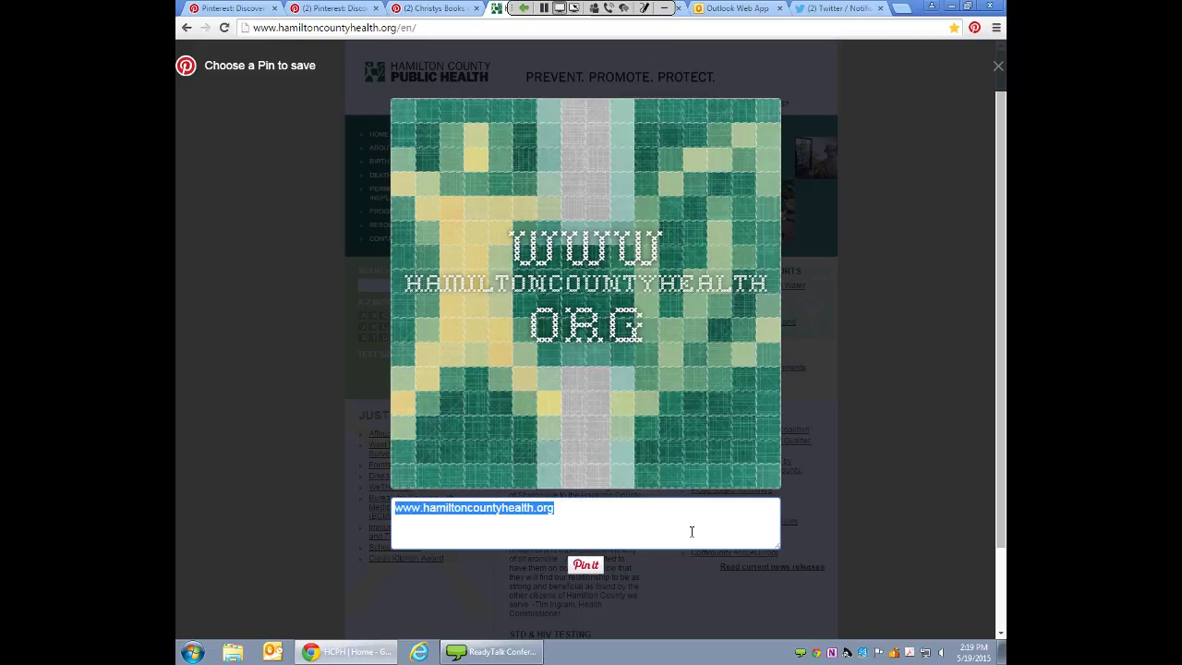
{"action": "type", "text": ";pinsedfkljasl;da"}
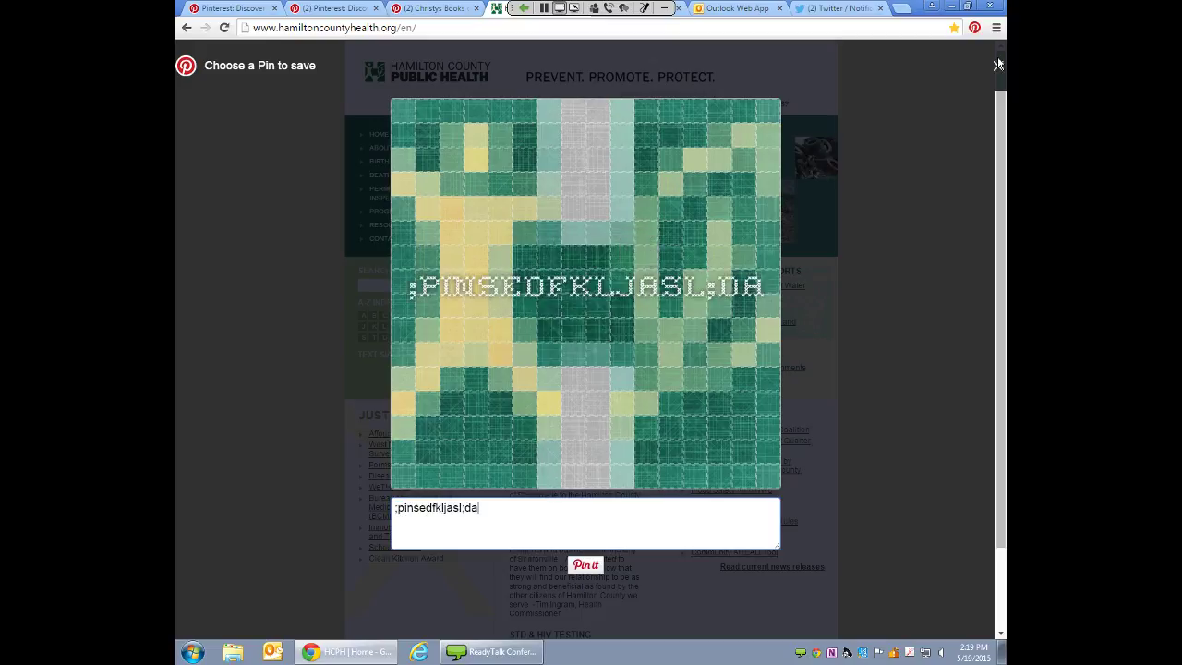
{"action": "key", "text": "Escape"}
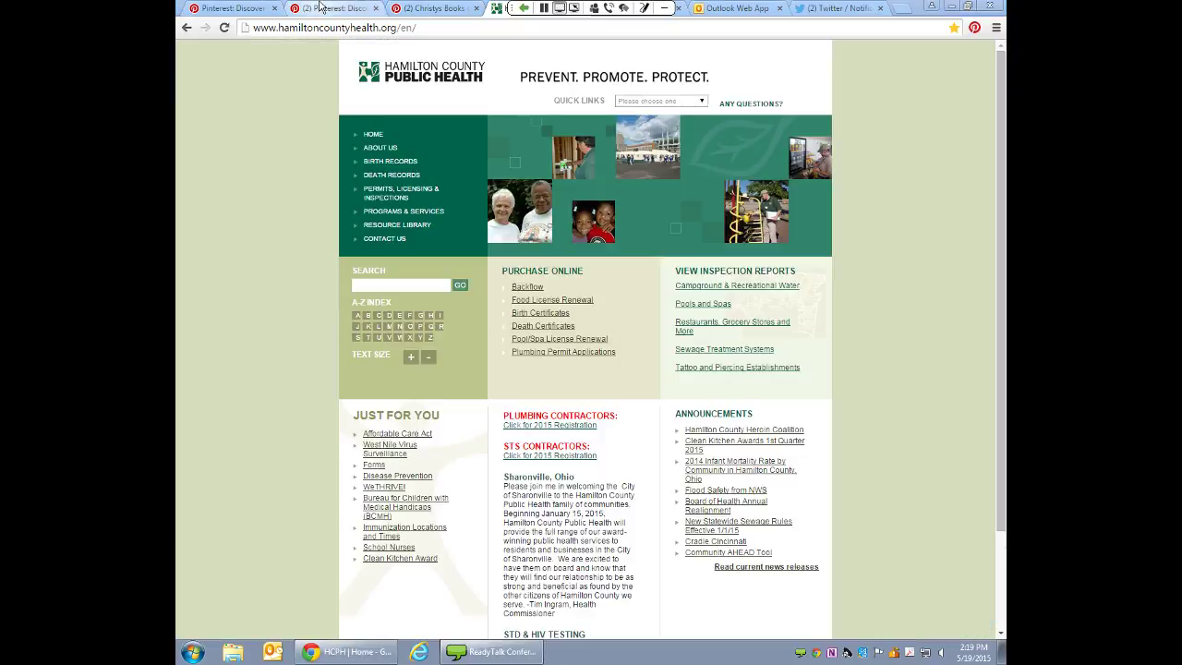
- Return to the Pinterest Tutorial board and open then close the hamiltoncountyhealth.org pin
{"action": "left_click", "coordinate": [320, 7]}
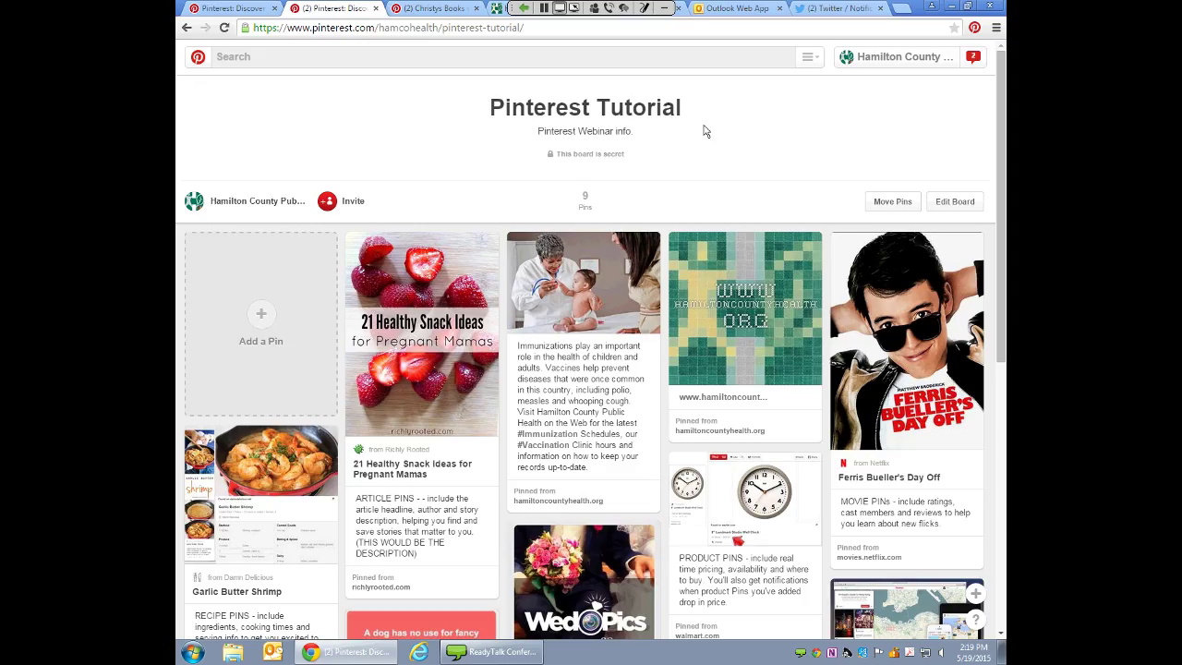
{"action": "left_click", "coordinate": [744, 305]}
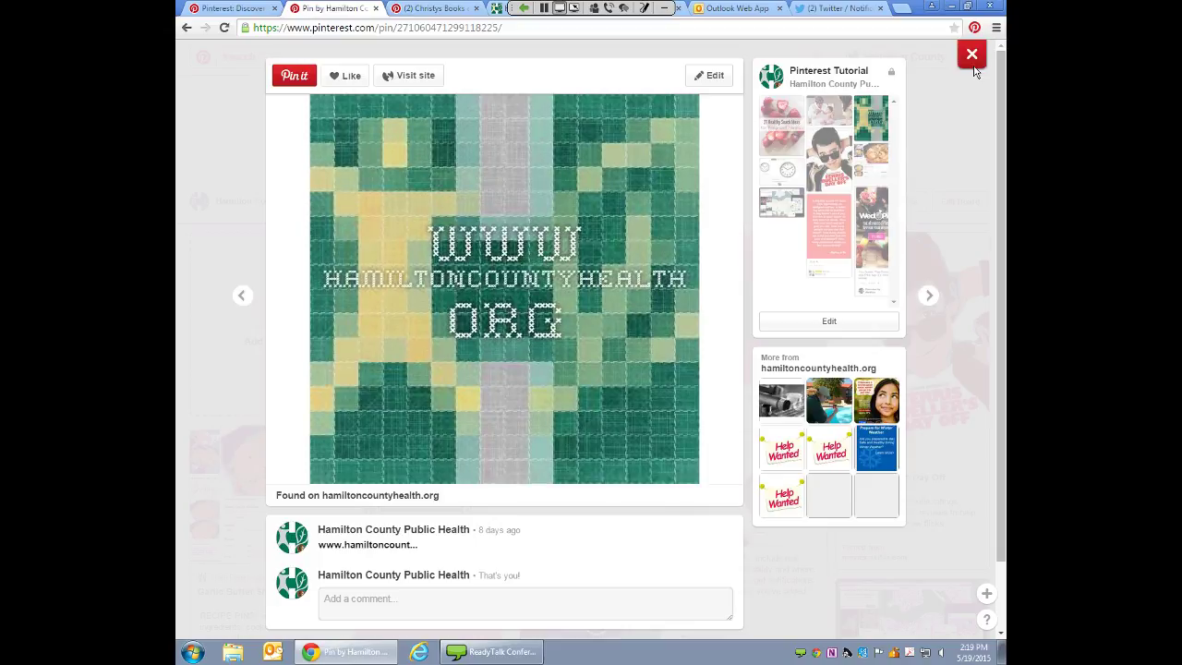
{"action": "left_click", "coordinate": [971, 55]}
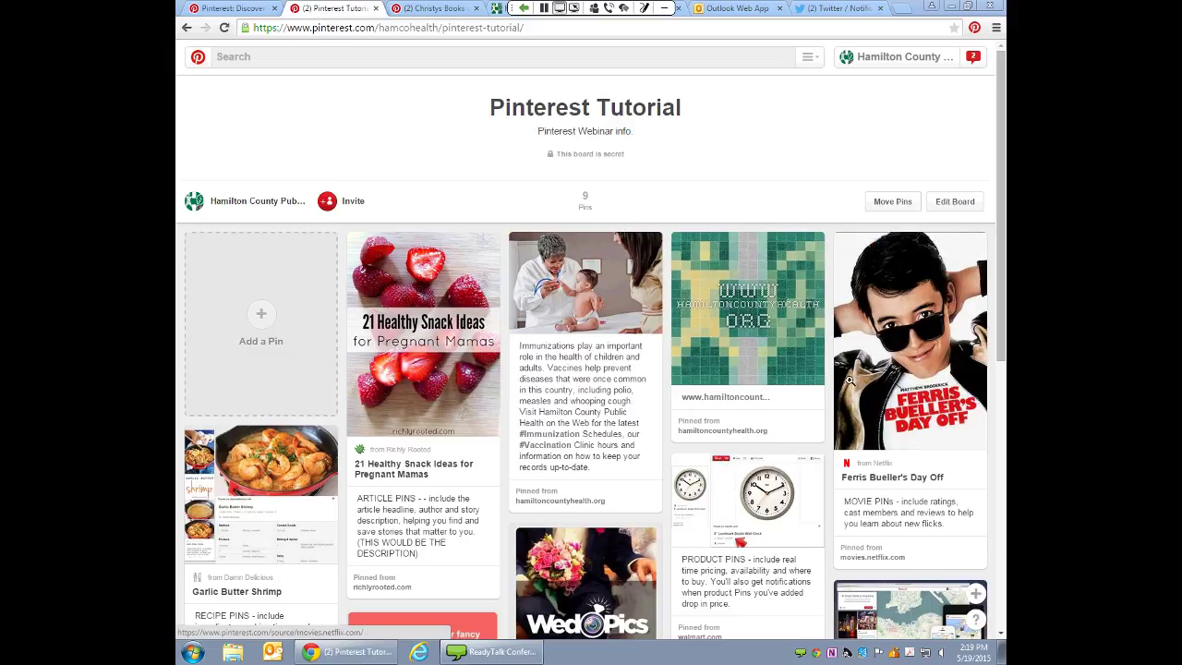
{"action": "mouse_move", "coordinate": [977, 596]}
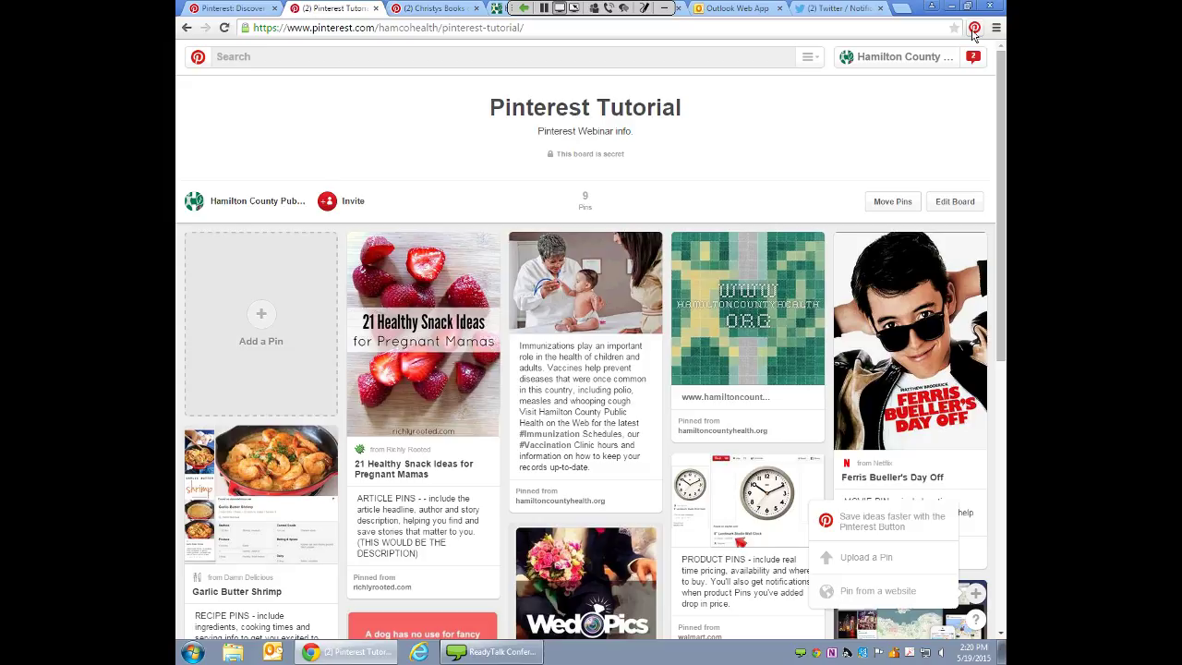
- Open the pin-from-a-website form from the + button, then close it
{"action": "left_click", "coordinate": [973, 29]}
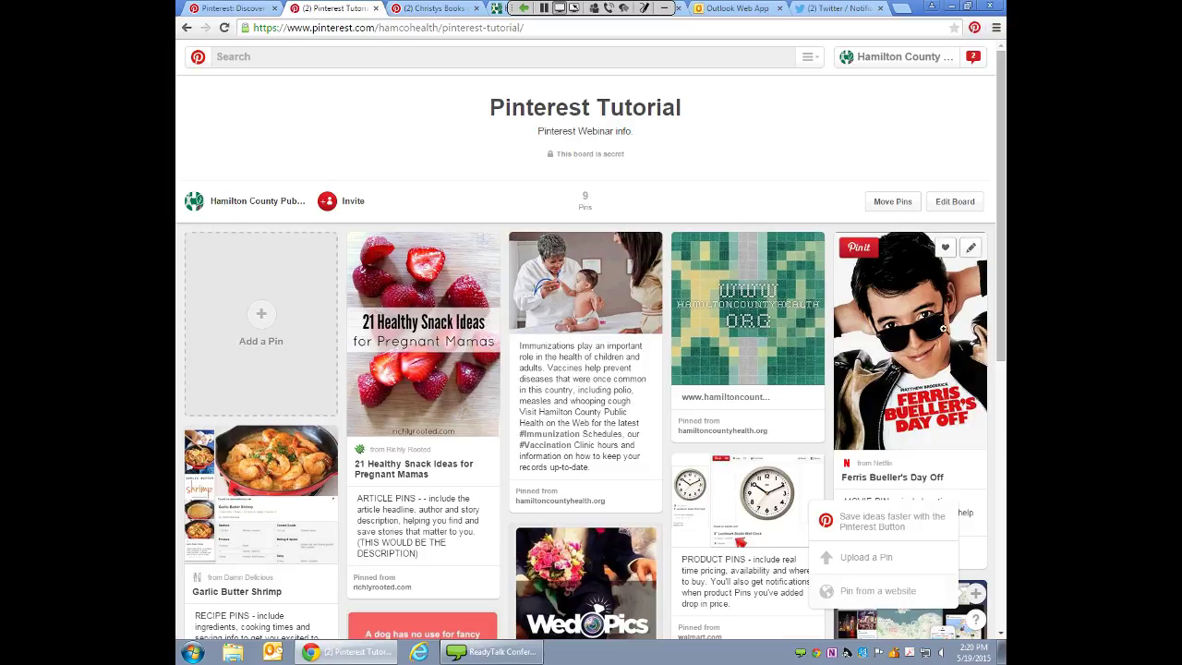
{"action": "left_click", "coordinate": [877, 591]}
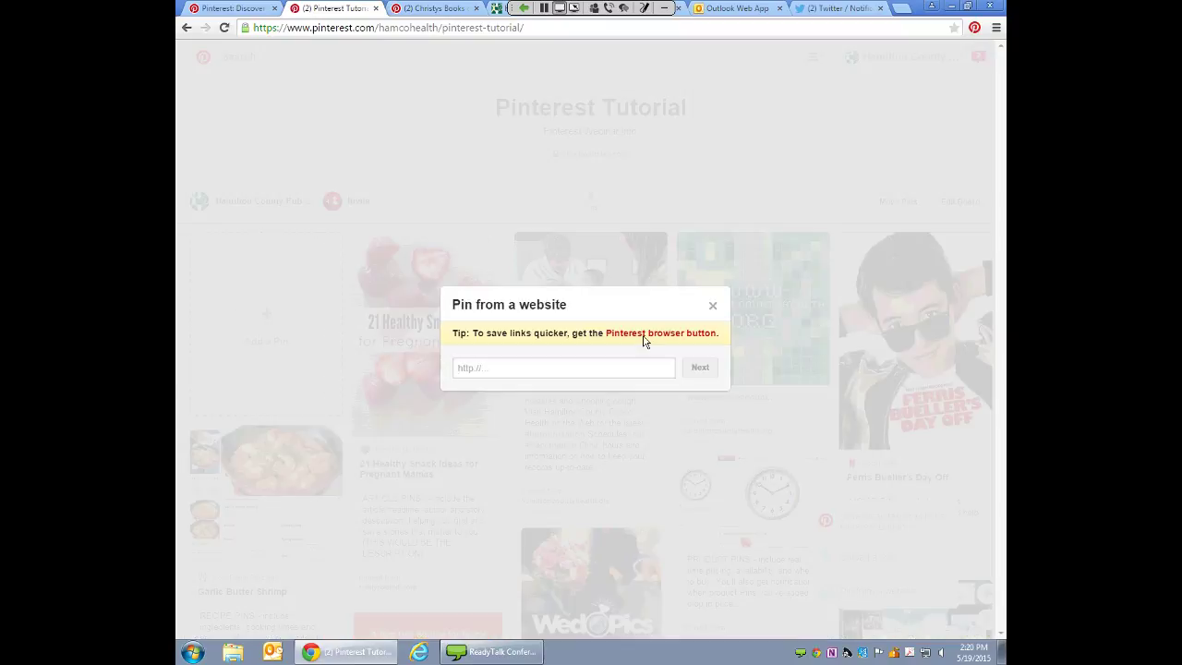
{"action": "left_click", "coordinate": [712, 307]}
- Start uploading a pin from the computer using secondarytile.png as its image
{"action": "mouse_move", "coordinate": [975, 593]}
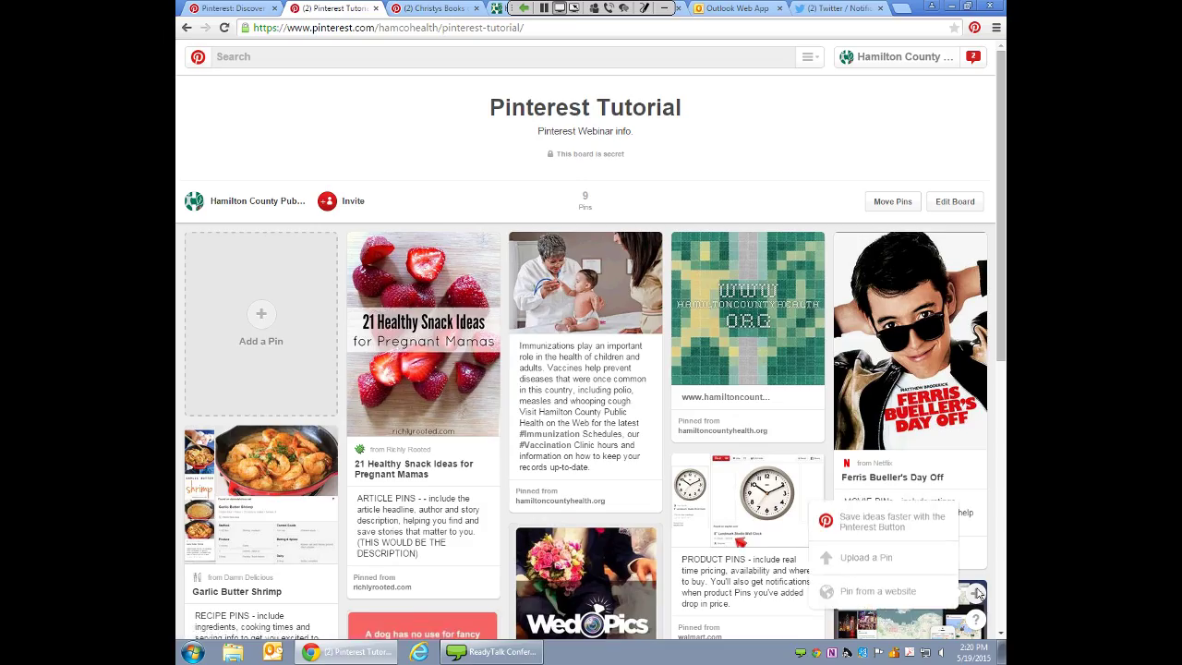
{"action": "left_click", "coordinate": [894, 560]}
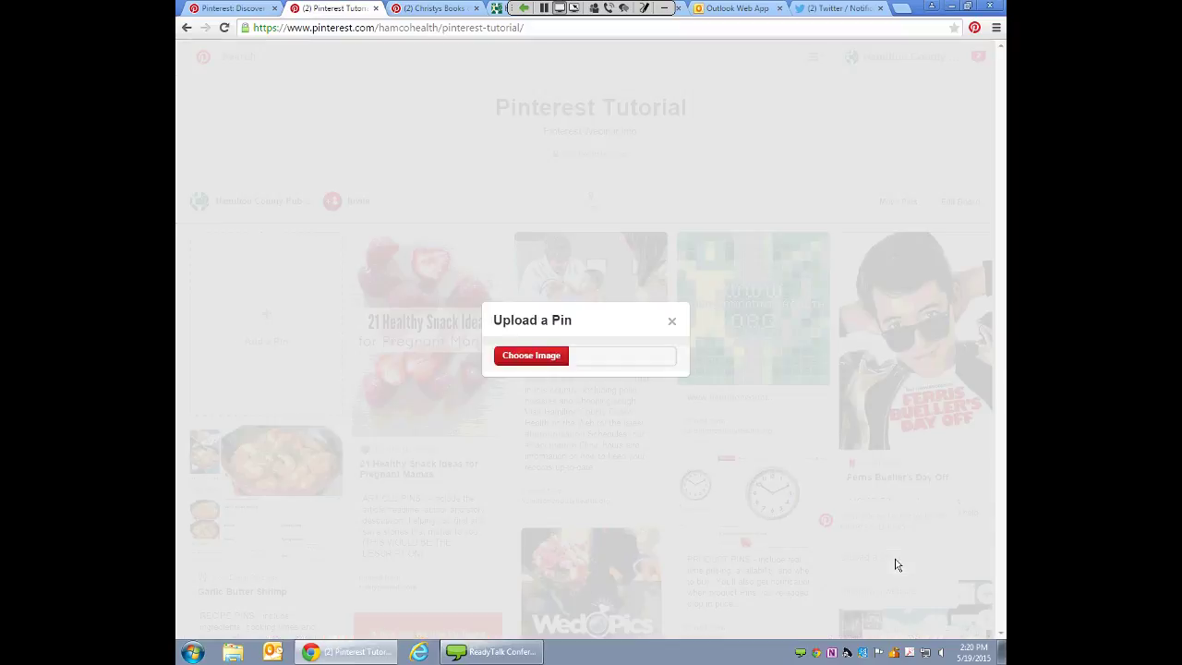
{"action": "left_click", "coordinate": [552, 359]}
{"action": "scroll", "coordinate": [280, 123], "scroll_direction": "down", "scroll_amount": 1}
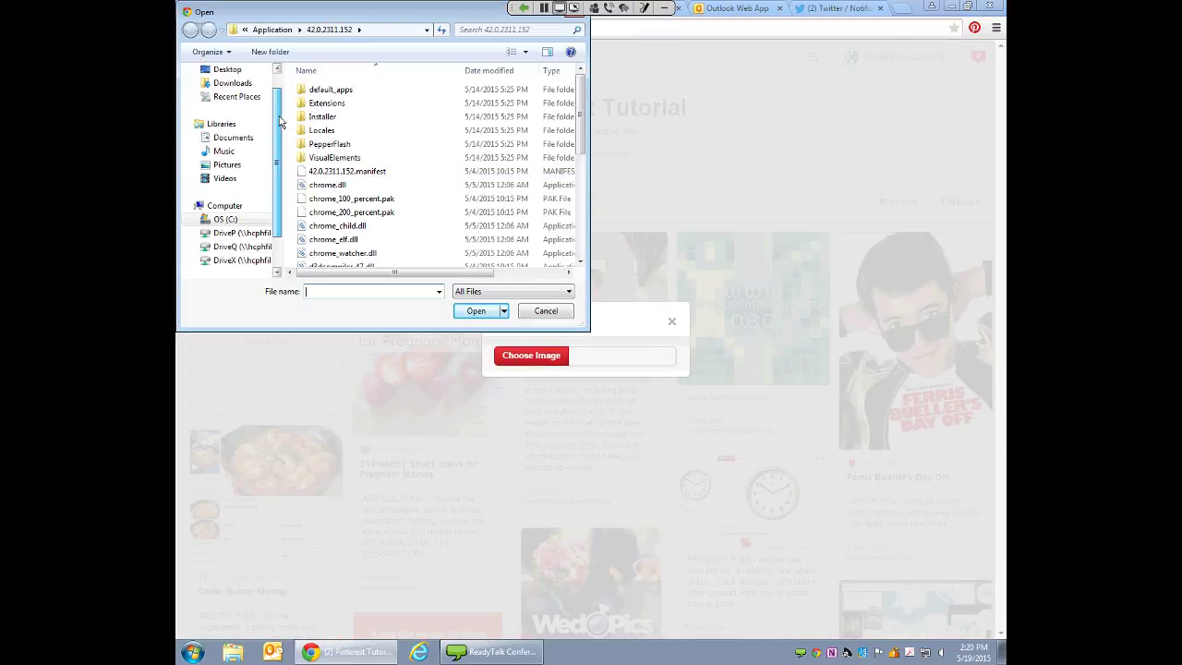
{"action": "scroll", "coordinate": [279, 122], "scroll_direction": "down", "scroll_amount": 2}
{"action": "scroll", "coordinate": [535, 116], "scroll_direction": "down", "scroll_amount": 10}
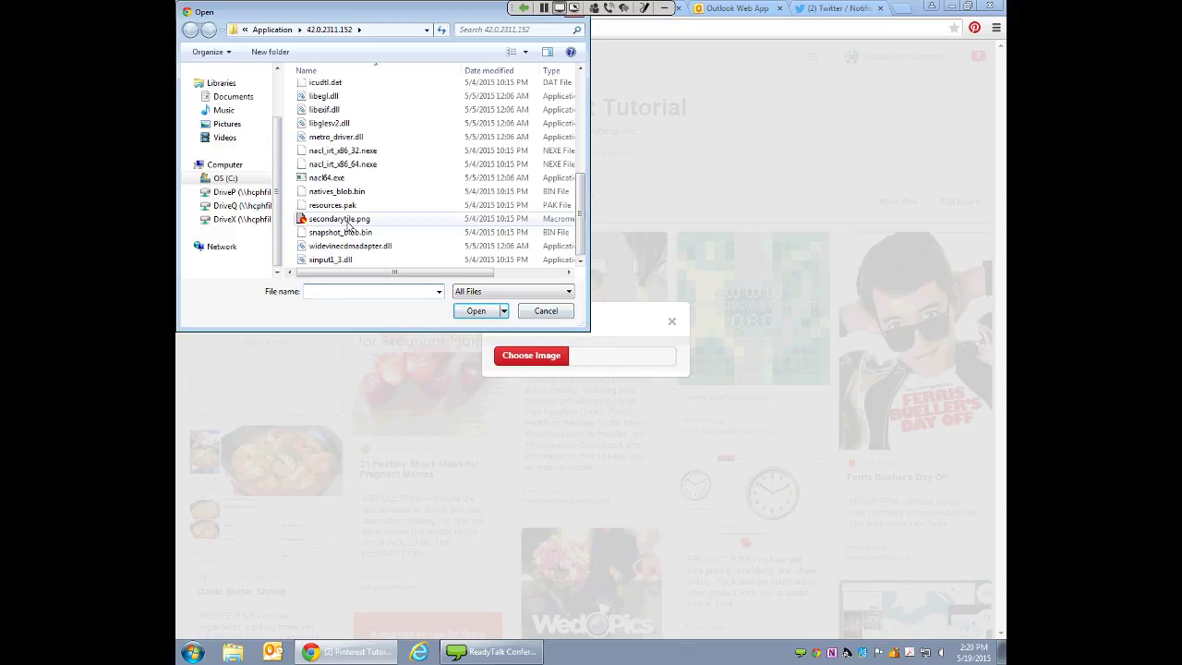
{"action": "left_click", "coordinate": [339, 219]}
{"action": "left_click", "coordinate": [475, 311]}
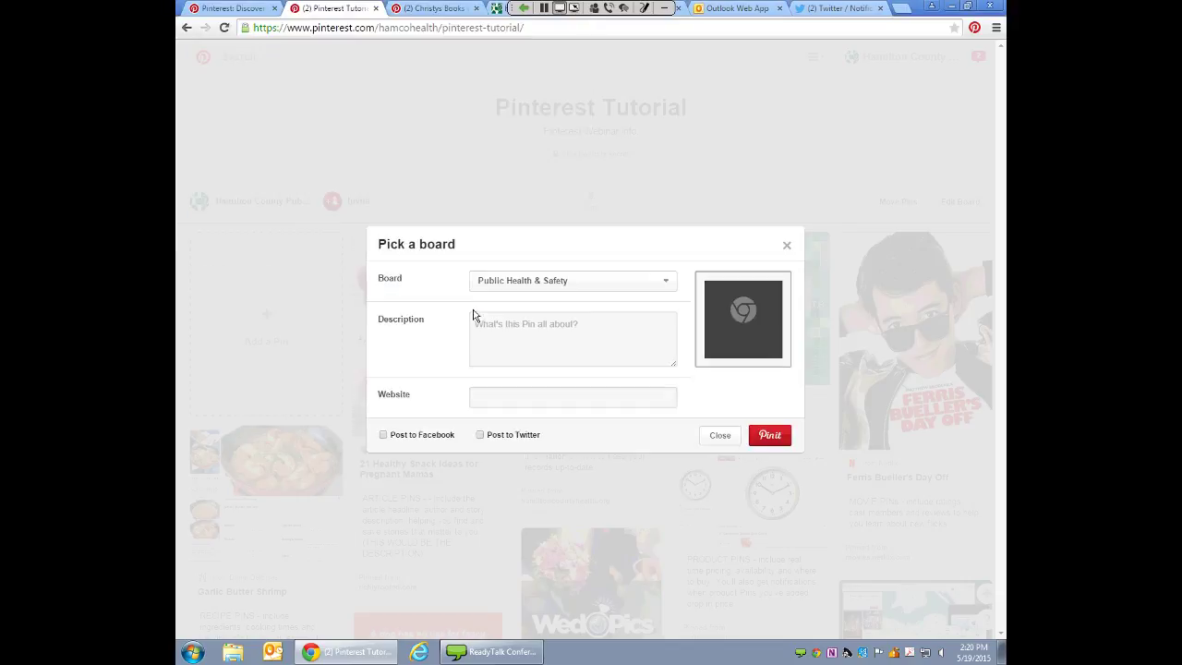
- Keep Public Health & Safety as the board and enter the description 'sdafgasd'
{"action": "left_click", "coordinate": [560, 279]}
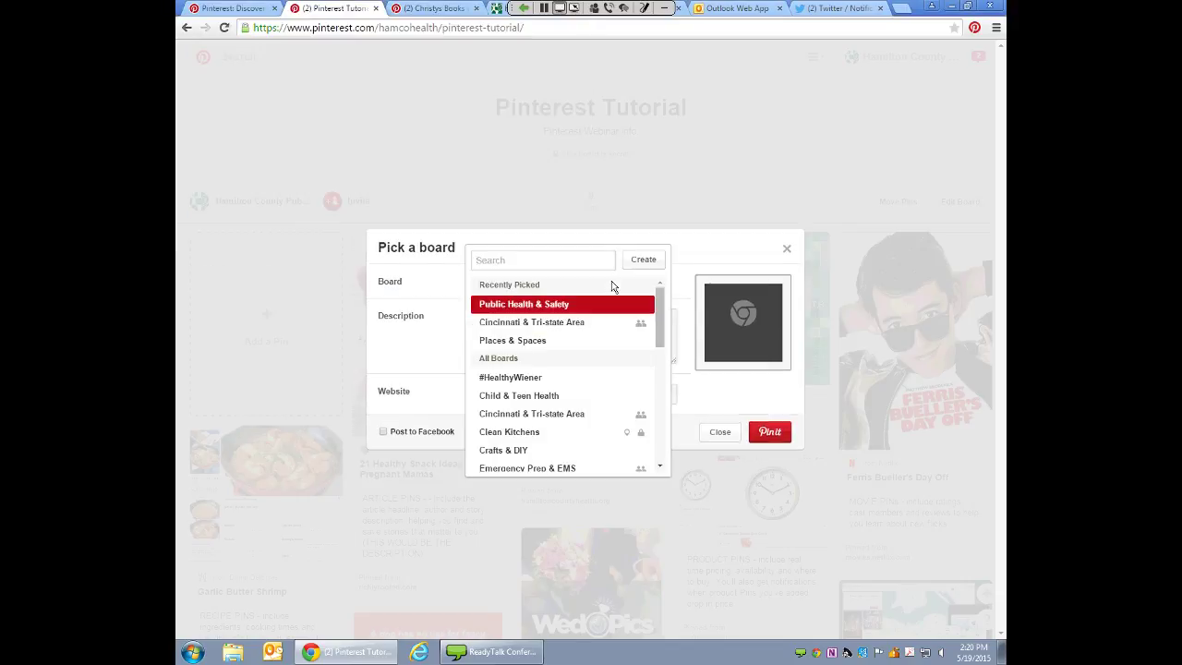
{"action": "left_click", "coordinate": [462, 322]}
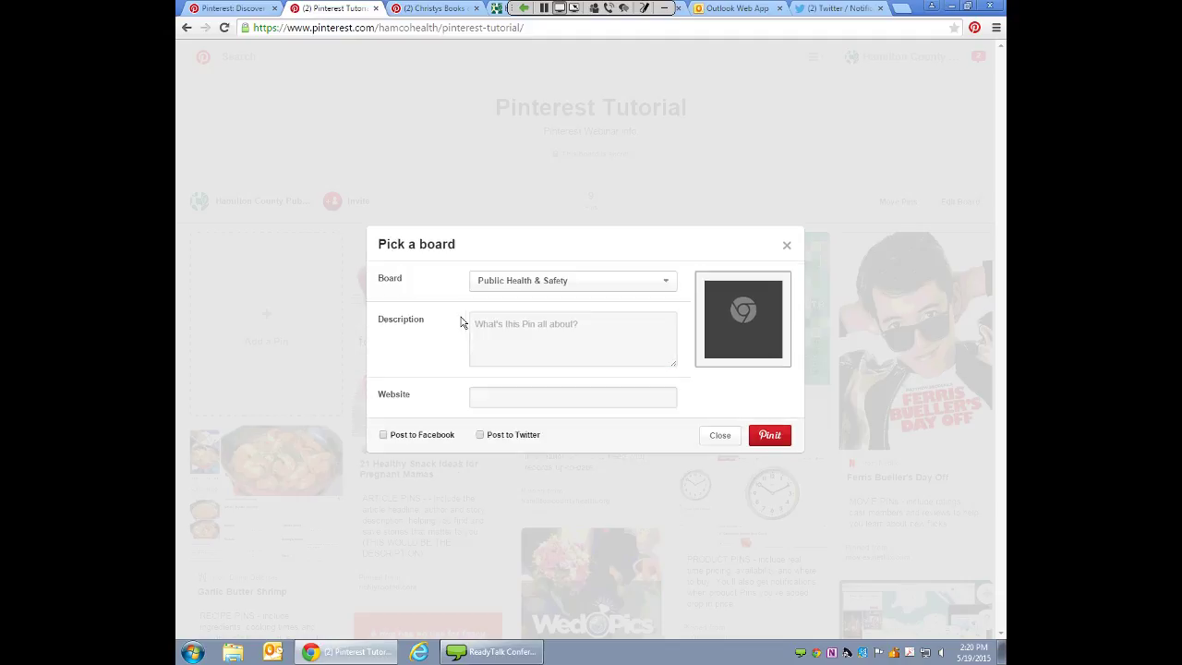
{"action": "left_click", "coordinate": [548, 327]}
{"action": "type", "text": "sdafgasd"}
{"action": "left_click", "coordinate": [551, 397]}
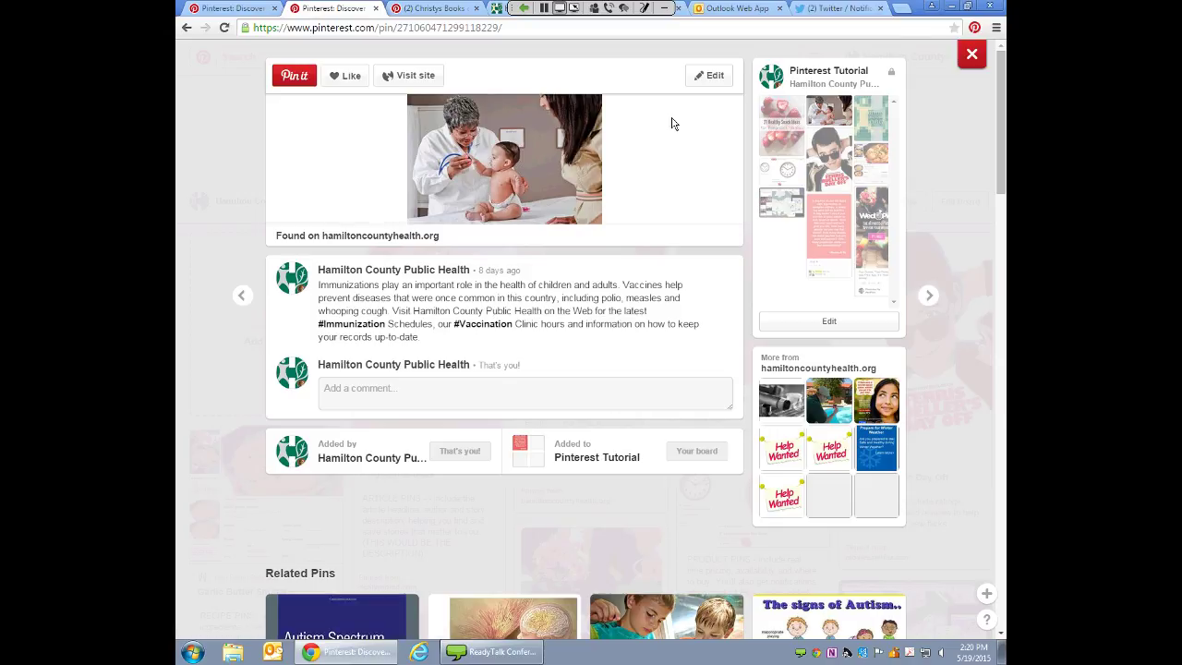
- Close the immunization pin close-up with Esc to return to the Pinterest Tutorial board
{"action": "key", "text": "Escape"}
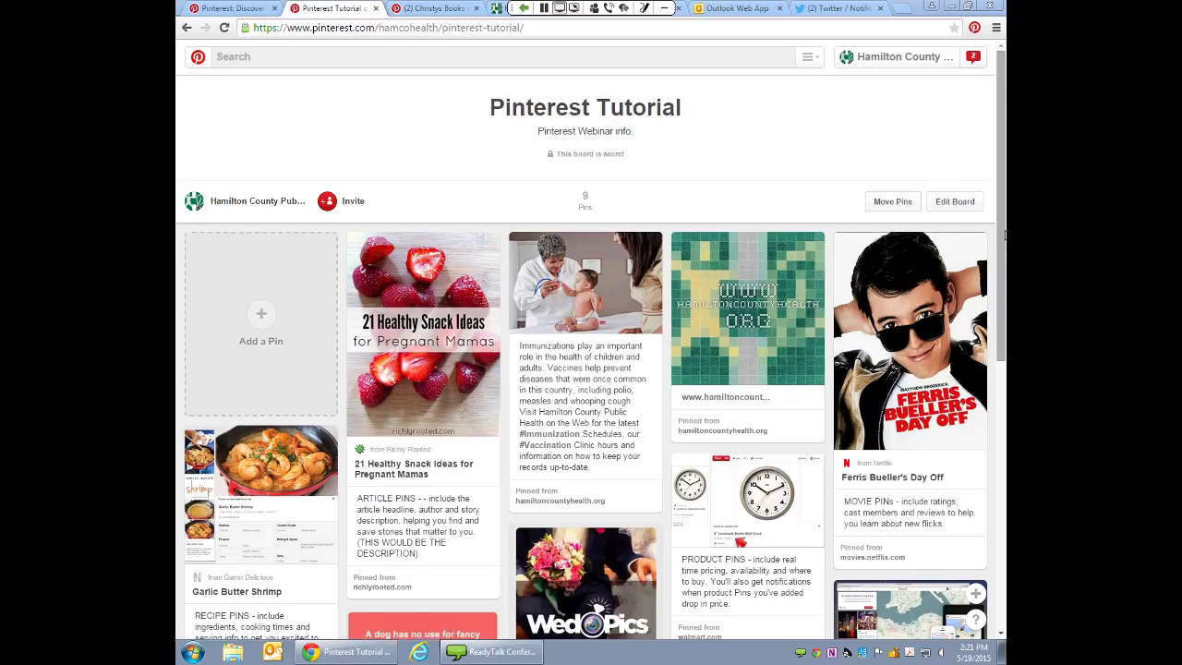
- Open and close the Garlic Butter Shrimp pin, then highlight 'Picked' on the dog quote pin
{"action": "scroll", "coordinate": [1003, 236], "scroll_direction": "down", "scroll_amount": 1}
{"action": "scroll", "coordinate": [1003, 236], "scroll_direction": "down", "scroll_amount": 2}
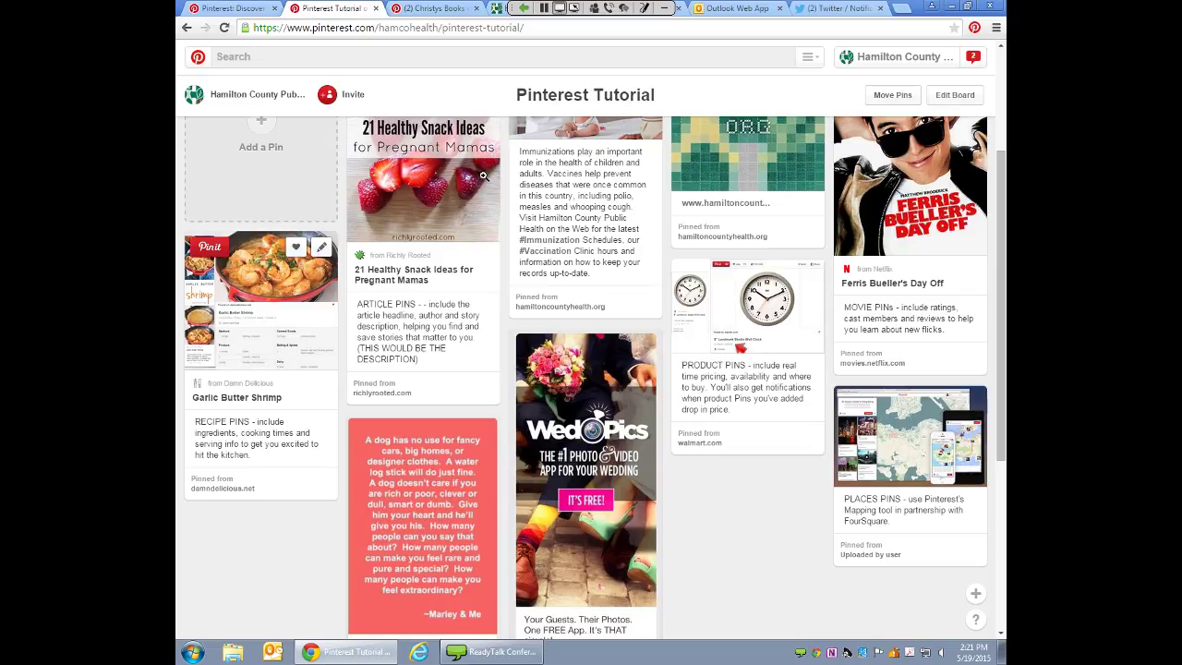
{"action": "left_click", "coordinate": [249, 267]}
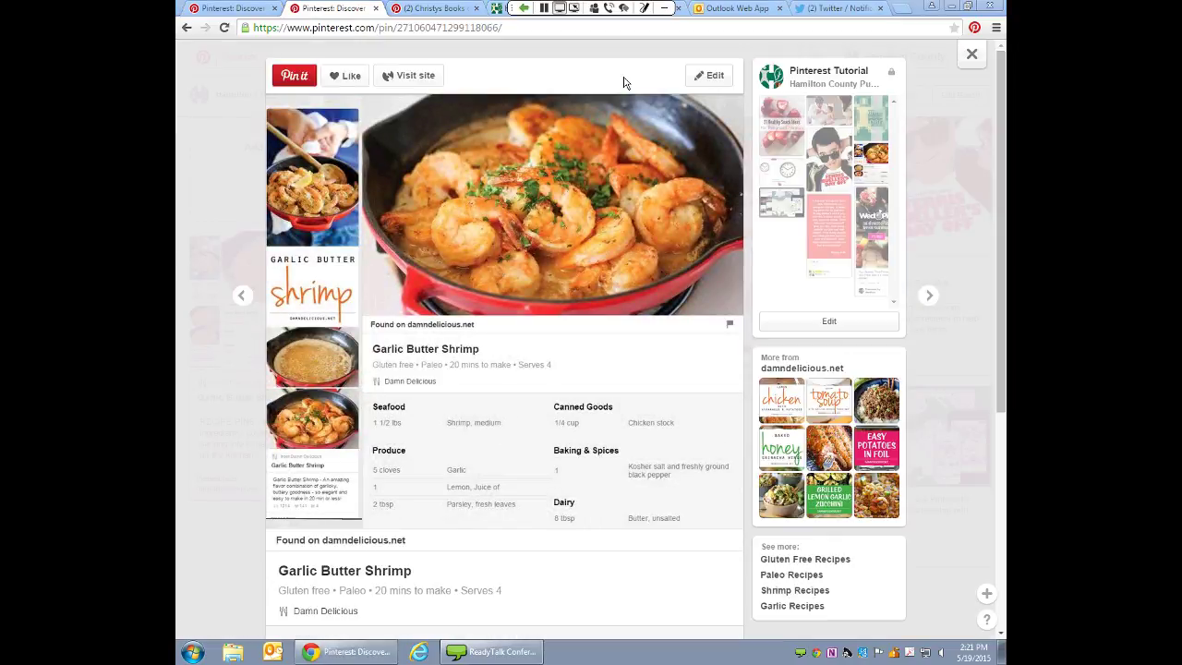
{"action": "left_click", "coordinate": [972, 56]}
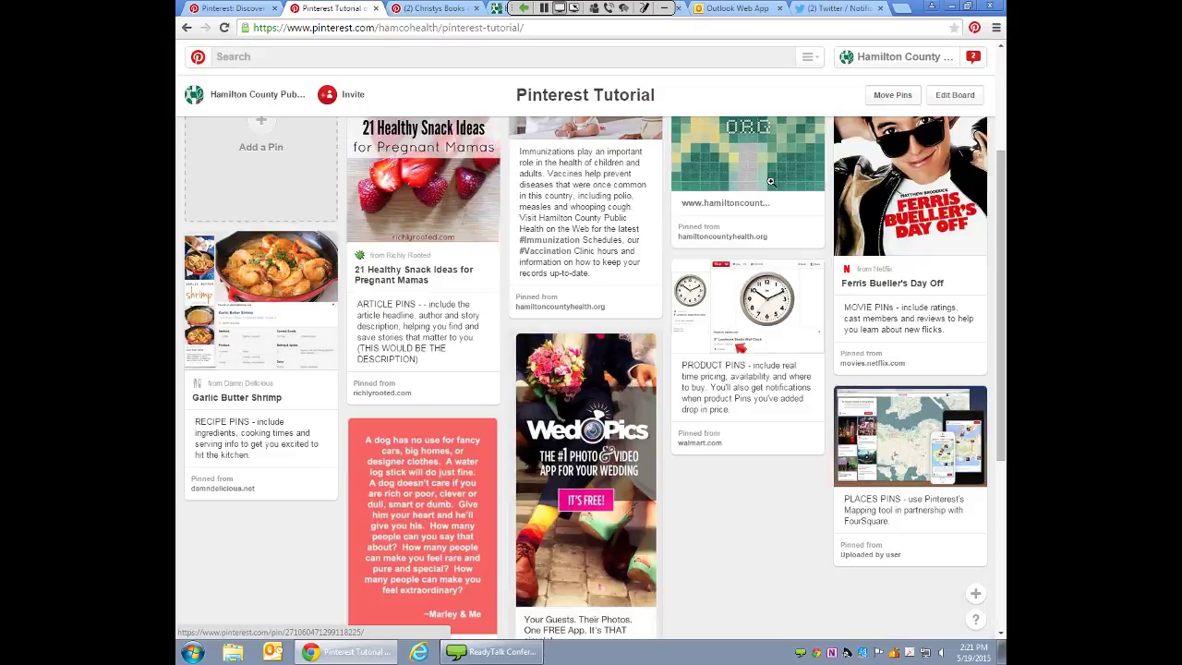
{"action": "scroll", "coordinate": [378, 486], "scroll_direction": "down", "scroll_amount": 2}
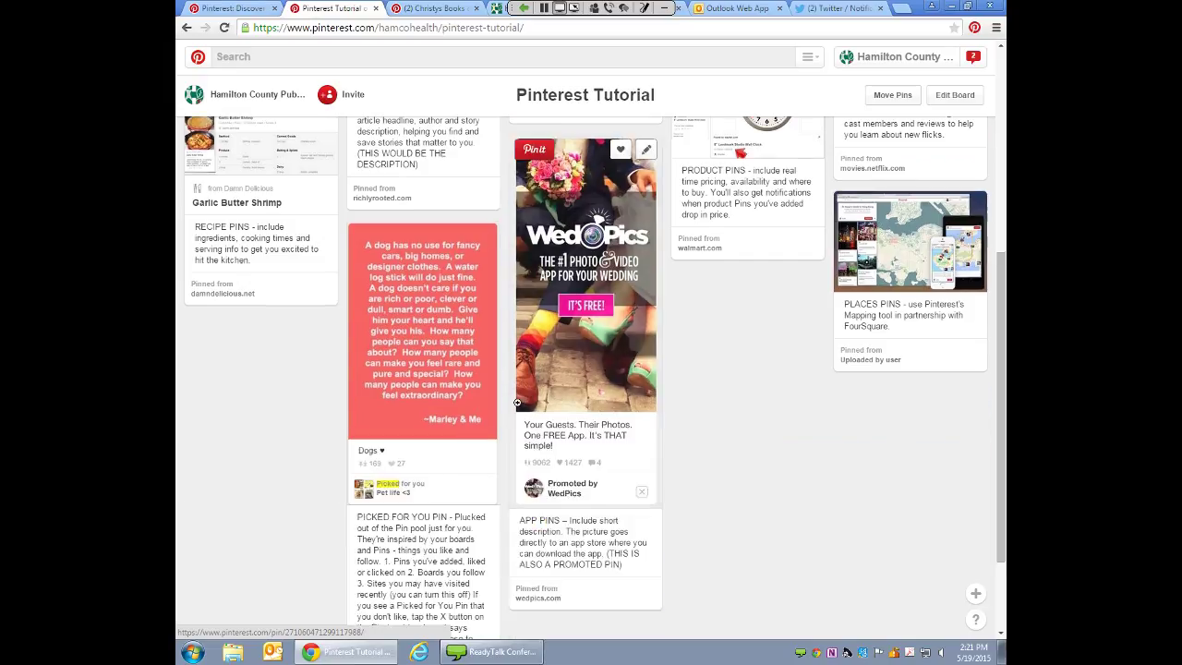
{"action": "left_click_drag", "start_coordinate": [377, 485], "coordinate": [388, 489]}
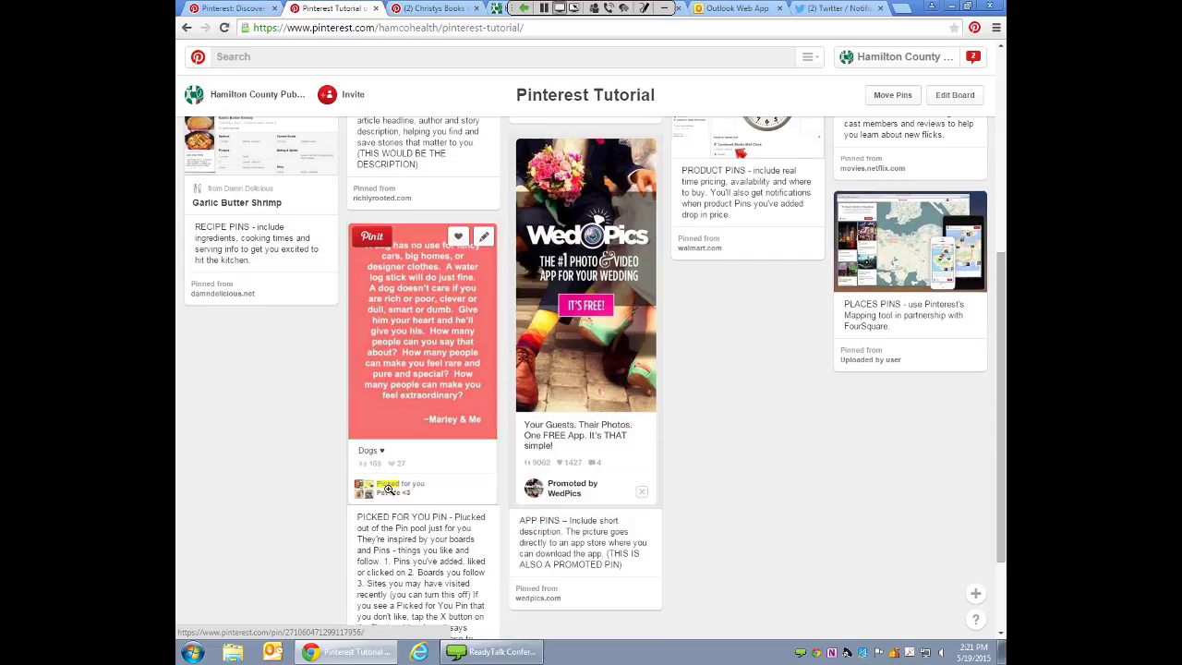
{"action": "left_click", "coordinate": [430, 300]}
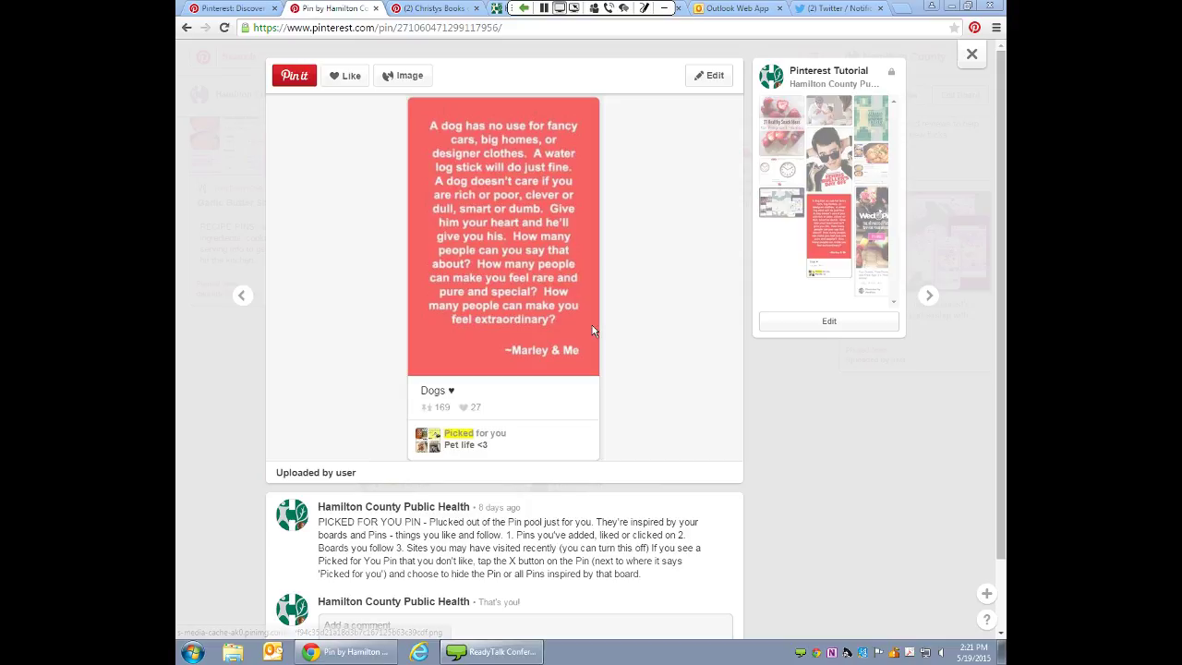
{"action": "left_click", "coordinate": [972, 56]}
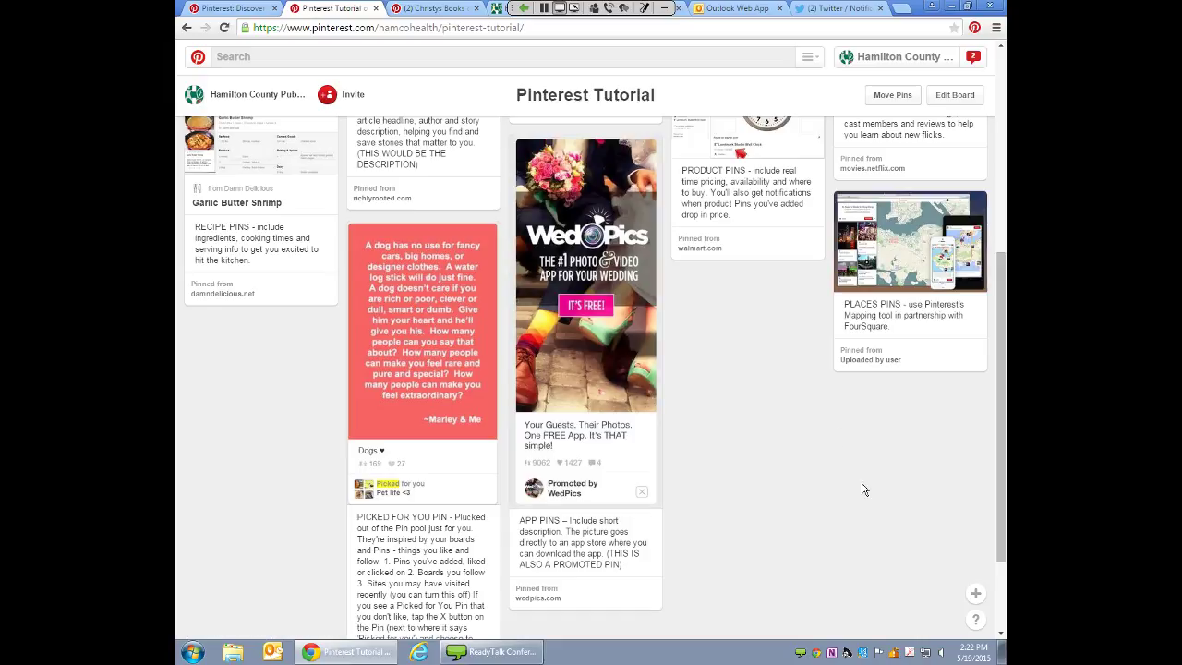
{"action": "scroll", "coordinate": [863, 489], "scroll_direction": "up", "scroll_amount": 2}
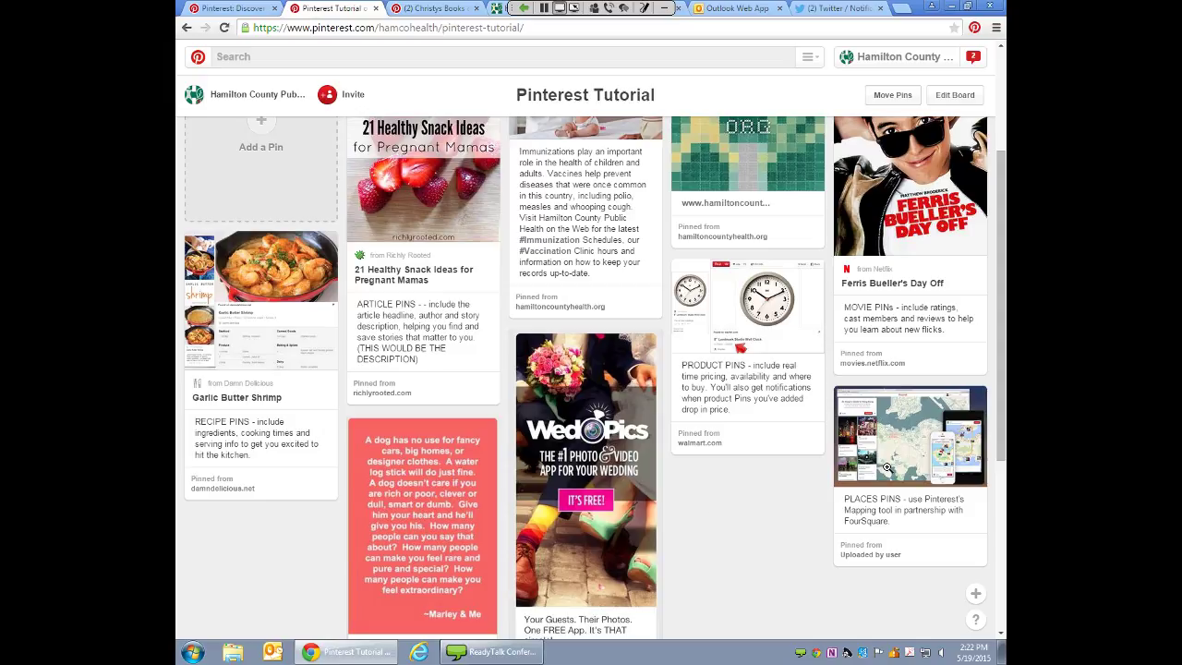
{"action": "scroll", "coordinate": [710, 519], "scroll_direction": "up", "scroll_amount": 2}
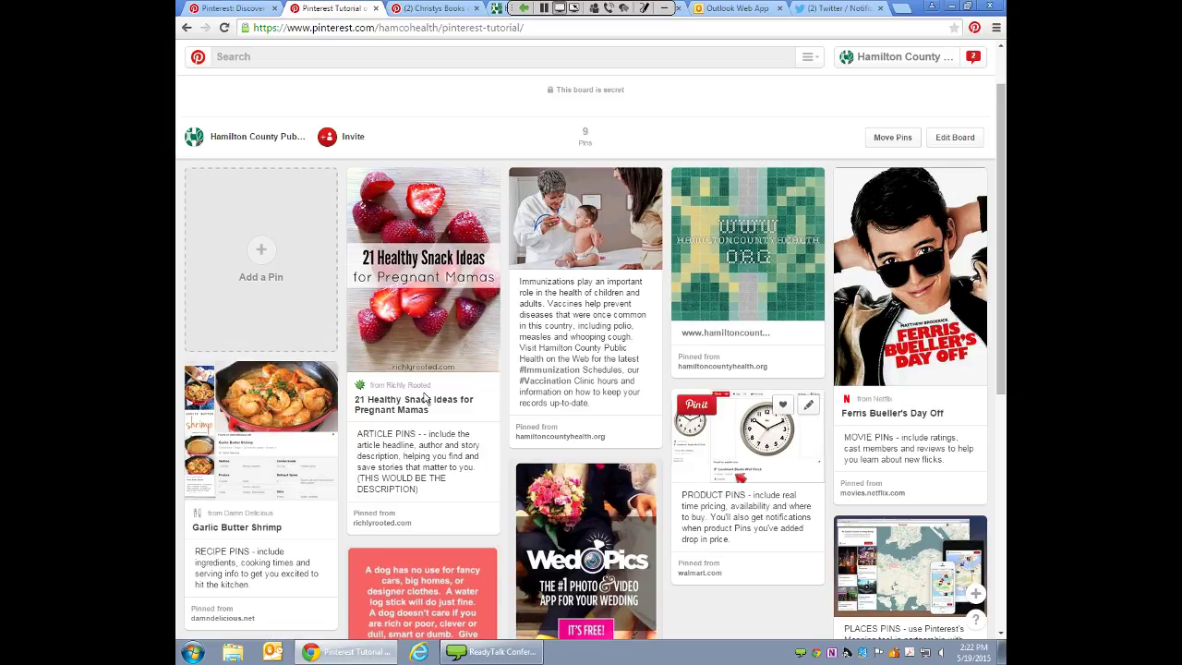
{"action": "scroll", "coordinate": [685, 455], "scroll_direction": "down", "scroll_amount": 1}
{"action": "scroll", "coordinate": [684, 454], "scroll_direction": "down", "scroll_amount": 3}
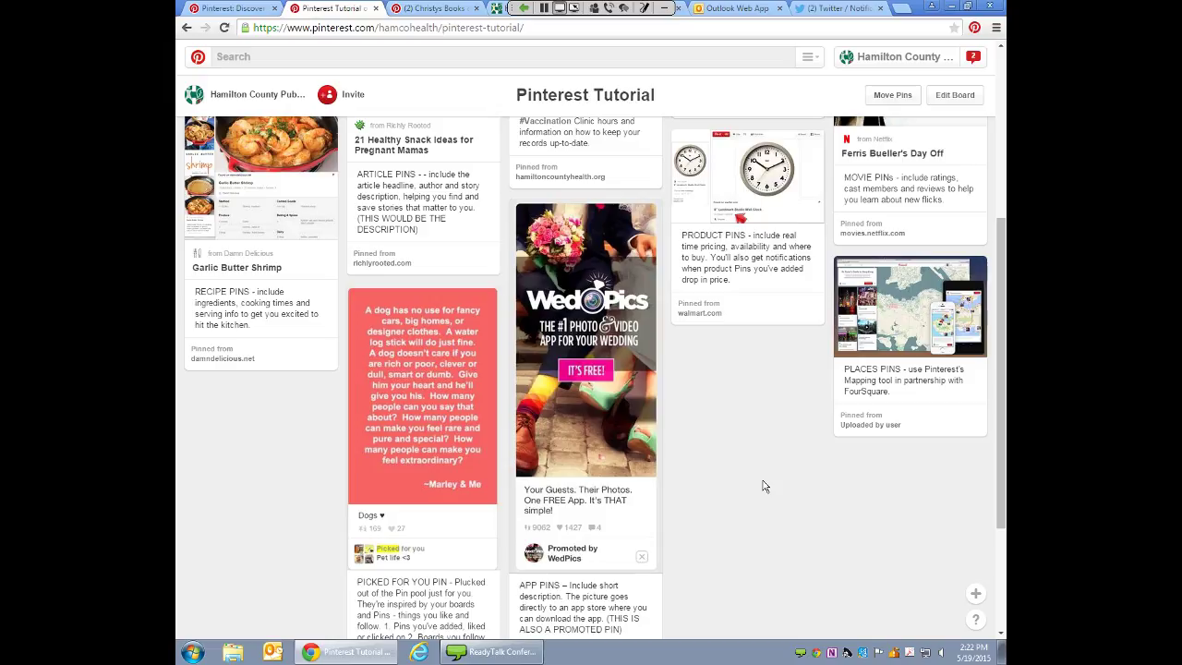
{"action": "scroll", "coordinate": [763, 486], "scroll_direction": "up", "scroll_amount": 5}
- Open the wall clock product pin and close it again
{"action": "left_click", "coordinate": [812, 365]}
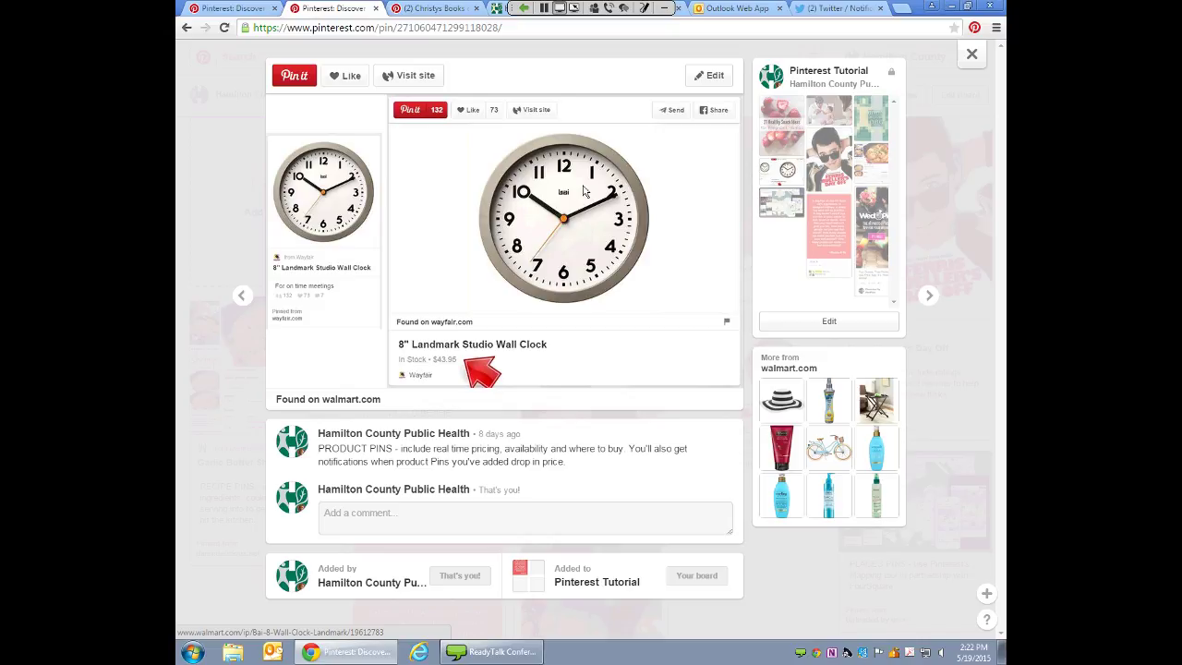
{"action": "left_click", "coordinate": [976, 57]}
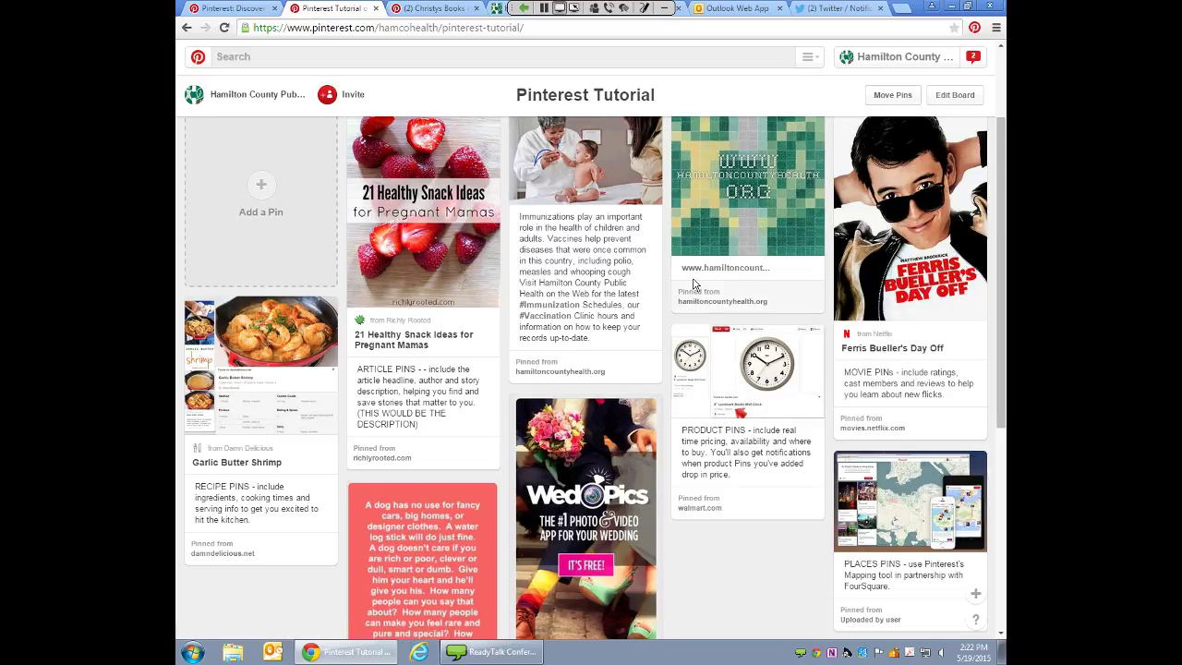
- Open the Garlic Butter Shrimp pin, load its source site in a new tab, then close the pin
{"action": "left_click", "coordinate": [278, 354]}
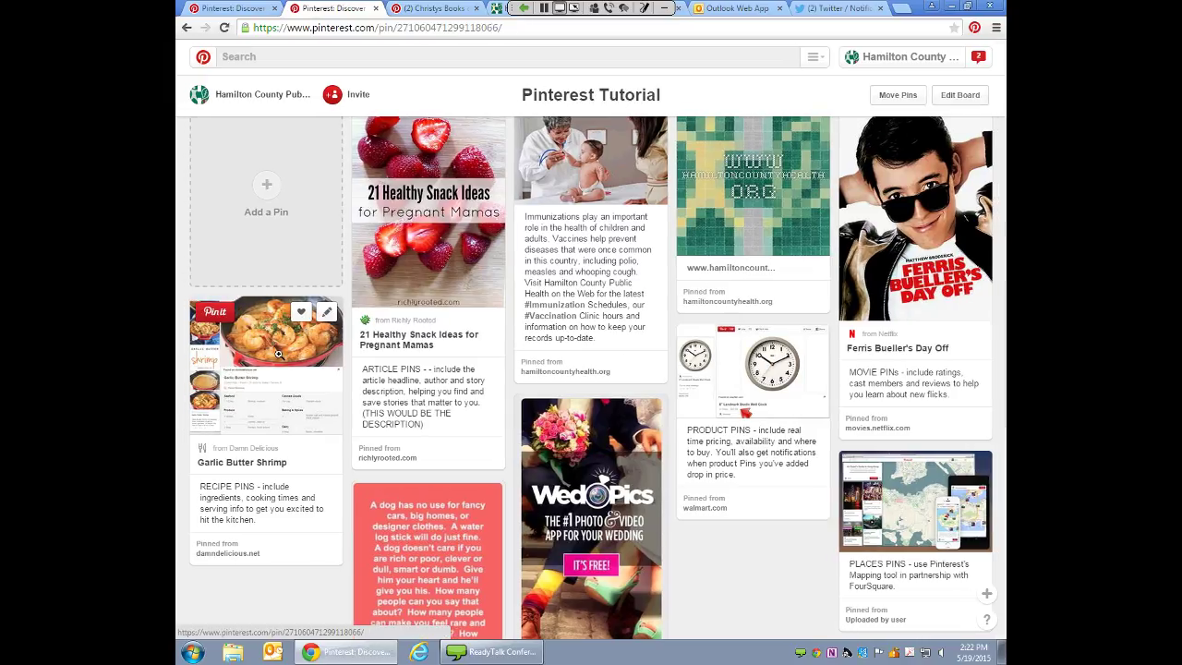
{"action": "left_click", "coordinate": [305, 354]}
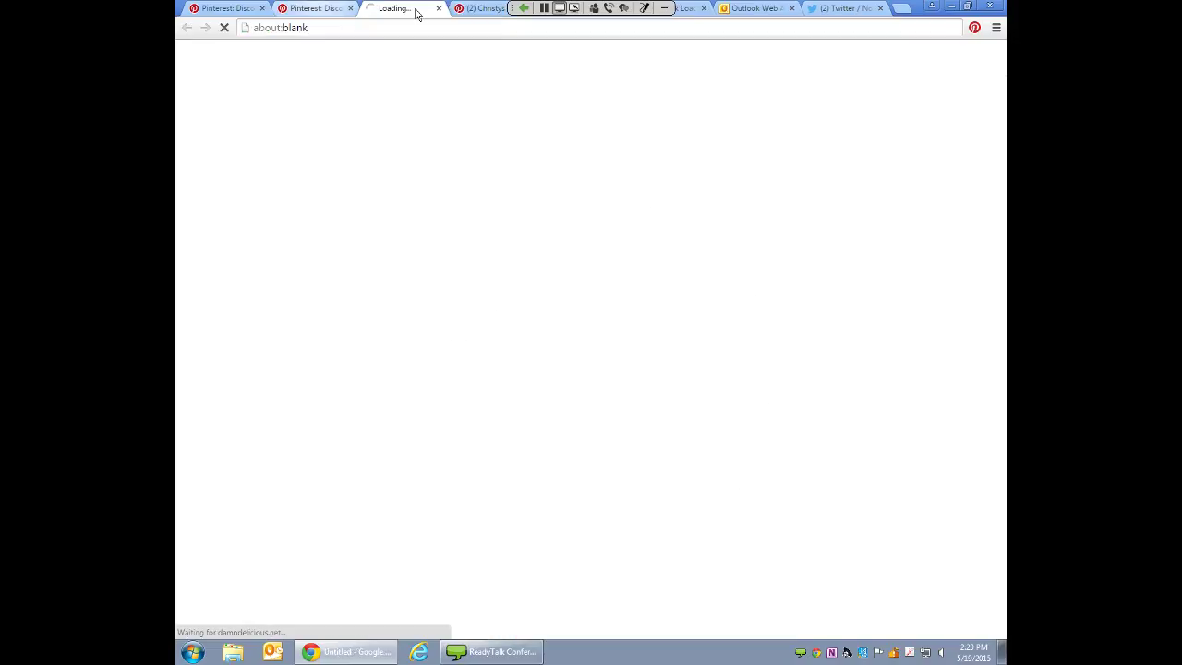
{"action": "key", "text": "ctrl+shift+Tab"}
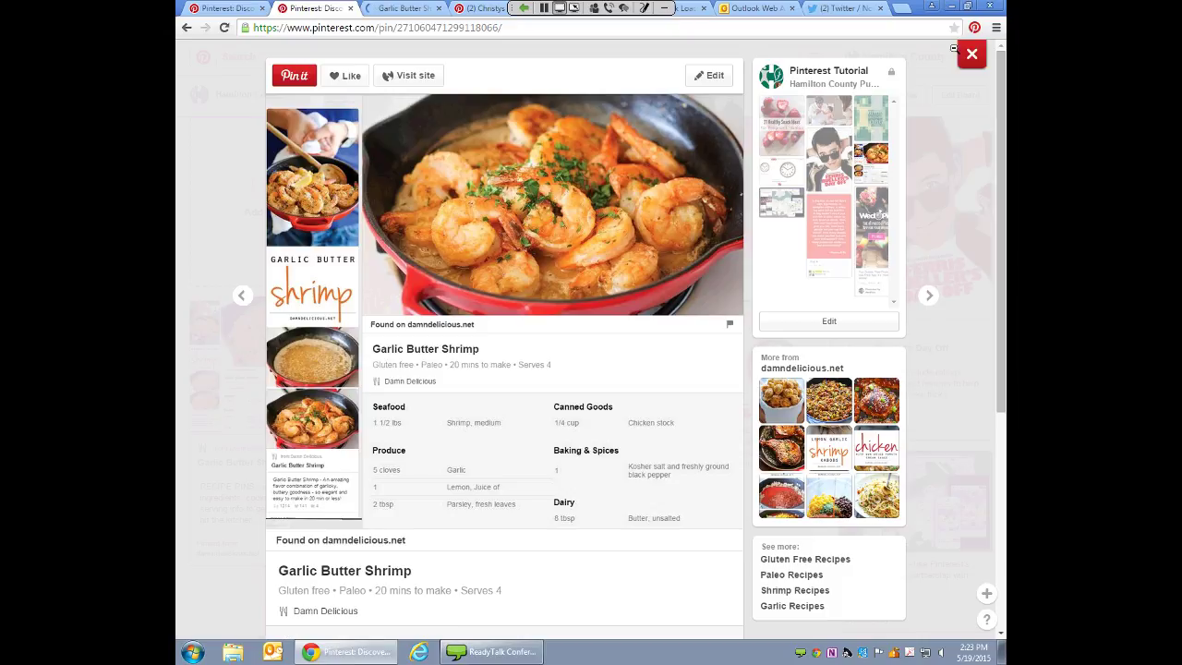
{"action": "left_click", "coordinate": [965, 53]}
- View the Ferris Bueller's Day Off movie pin, then close it
{"action": "left_click", "coordinate": [900, 222]}
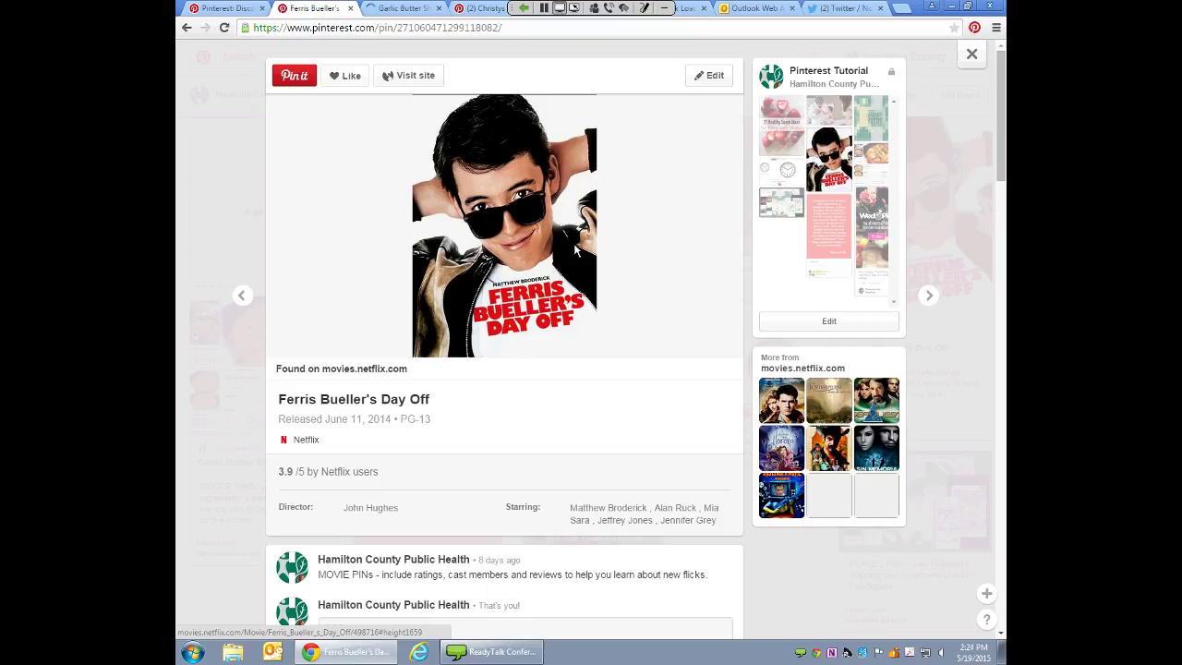
{"action": "left_click", "coordinate": [972, 56]}
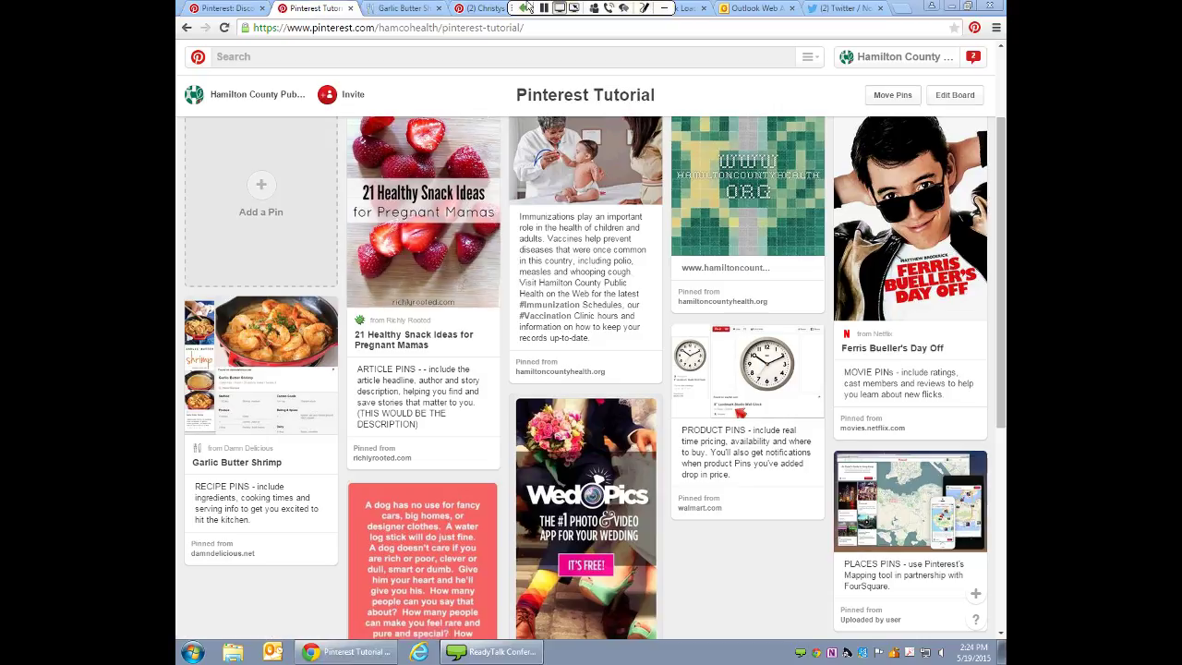
- Go to the home feed and open the Public Health by the Numbers infographic pin
{"action": "left_click", "coordinate": [196, 58]}
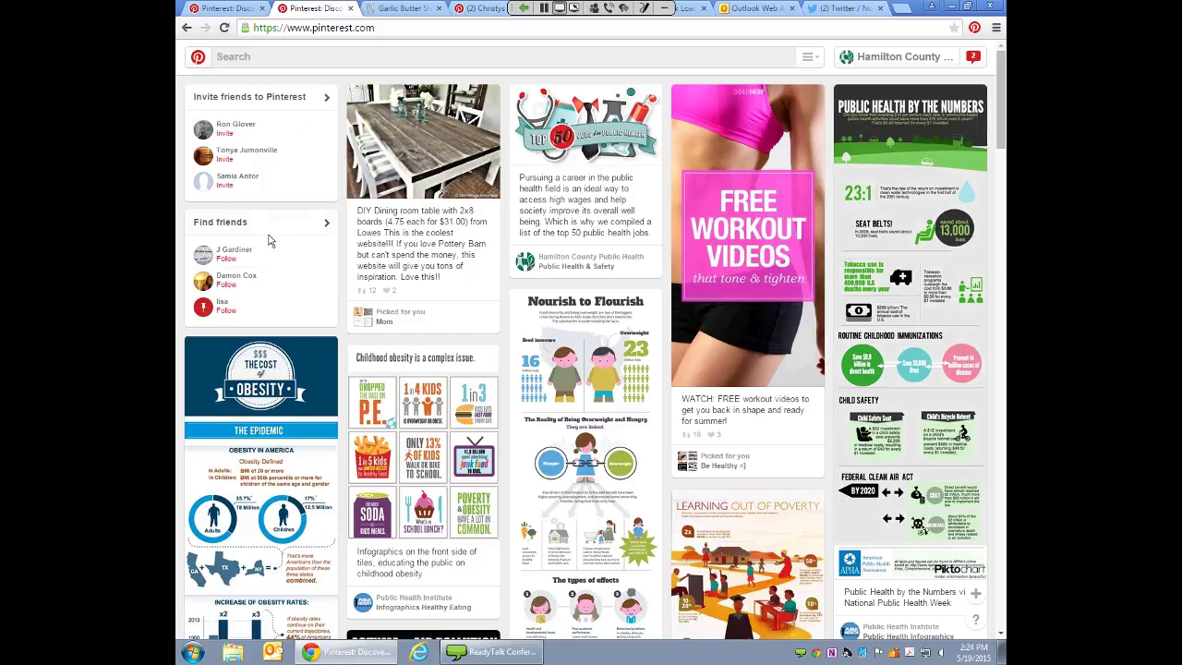
{"action": "mouse_move", "coordinate": [383, 251]}
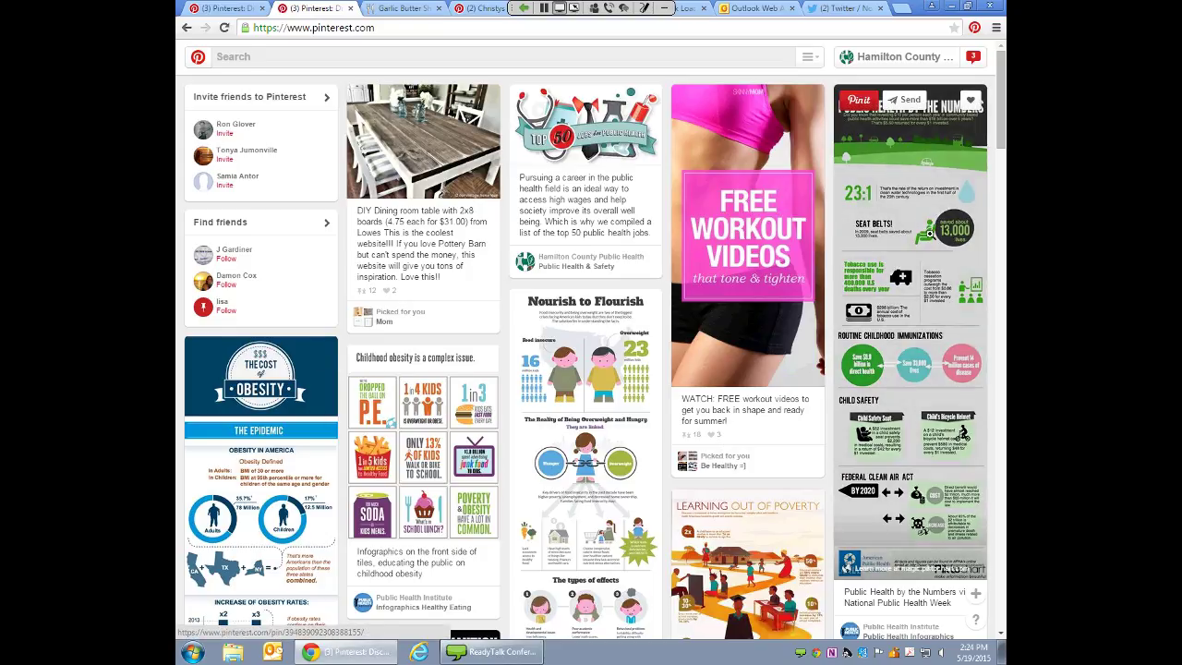
{"action": "left_click", "coordinate": [928, 232]}
- Scroll through the infographic, select the pinner's description, and close the pin
{"action": "scroll", "coordinate": [644, 275], "scroll_direction": "down", "scroll_amount": 8}
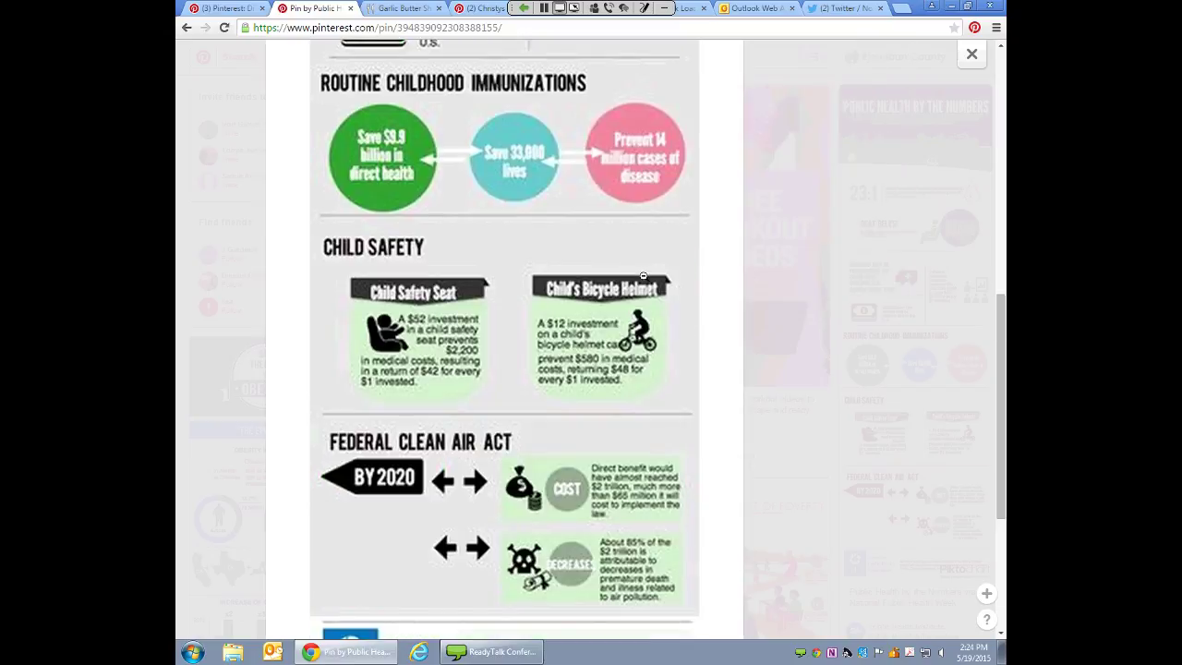
{"action": "scroll", "coordinate": [644, 275], "scroll_direction": "down", "scroll_amount": 3}
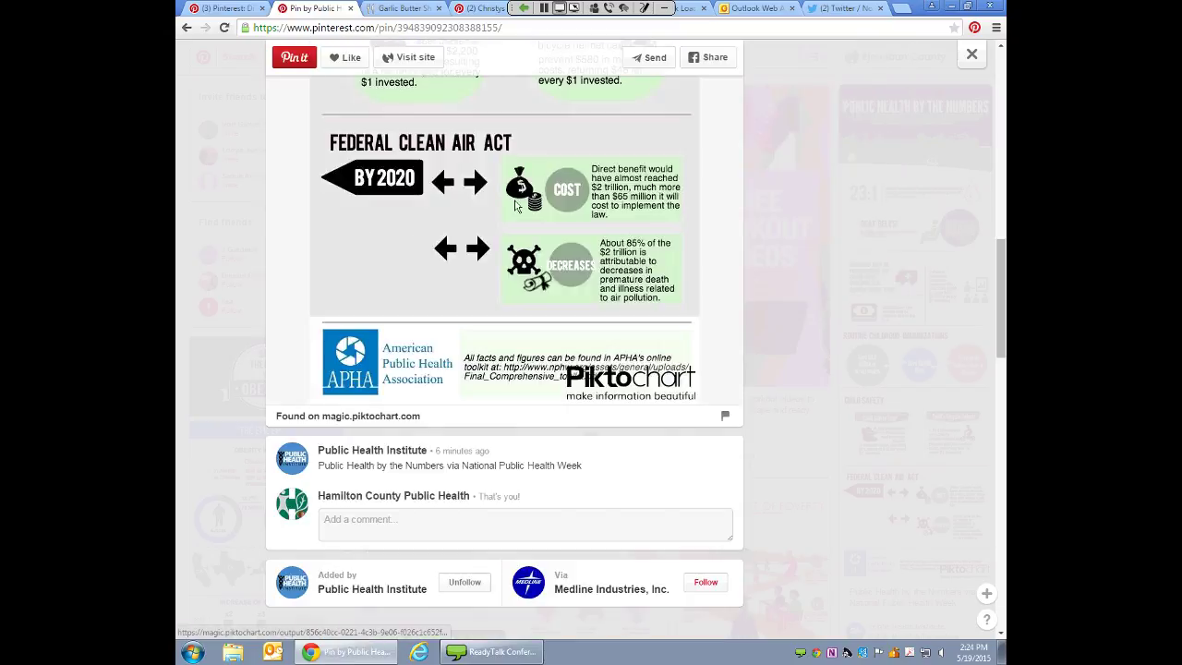
{"action": "scroll", "coordinate": [518, 210], "scroll_direction": "down", "scroll_amount": 3}
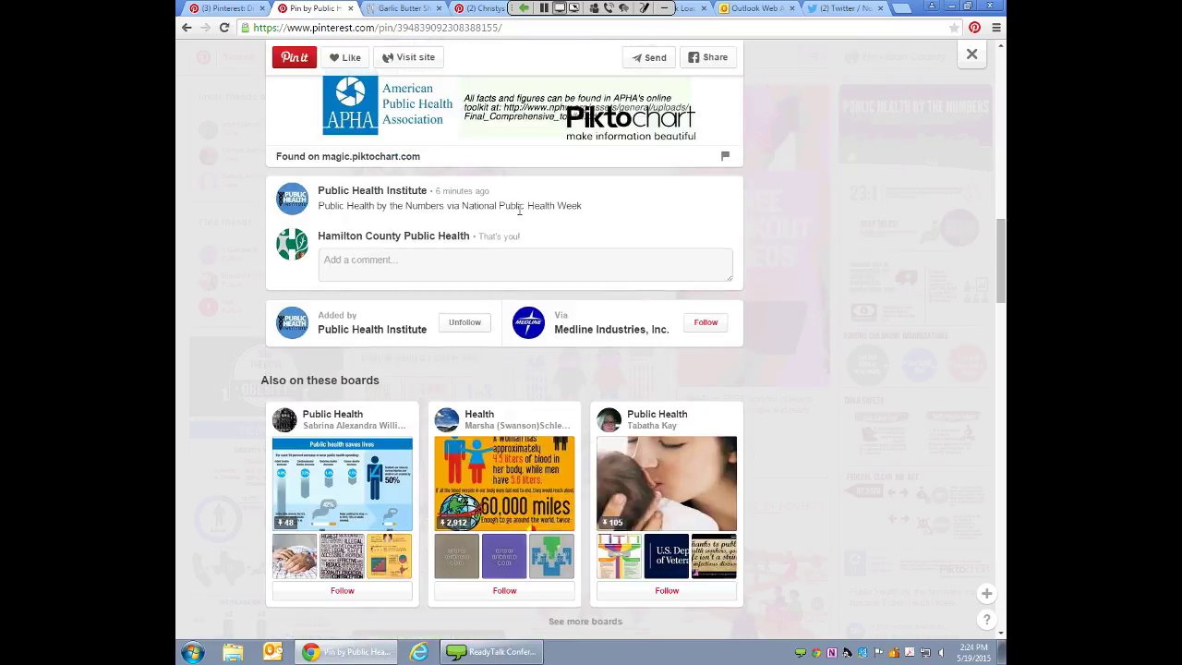
{"action": "left_click_drag", "start_coordinate": [582, 205], "coordinate": [326, 205]}
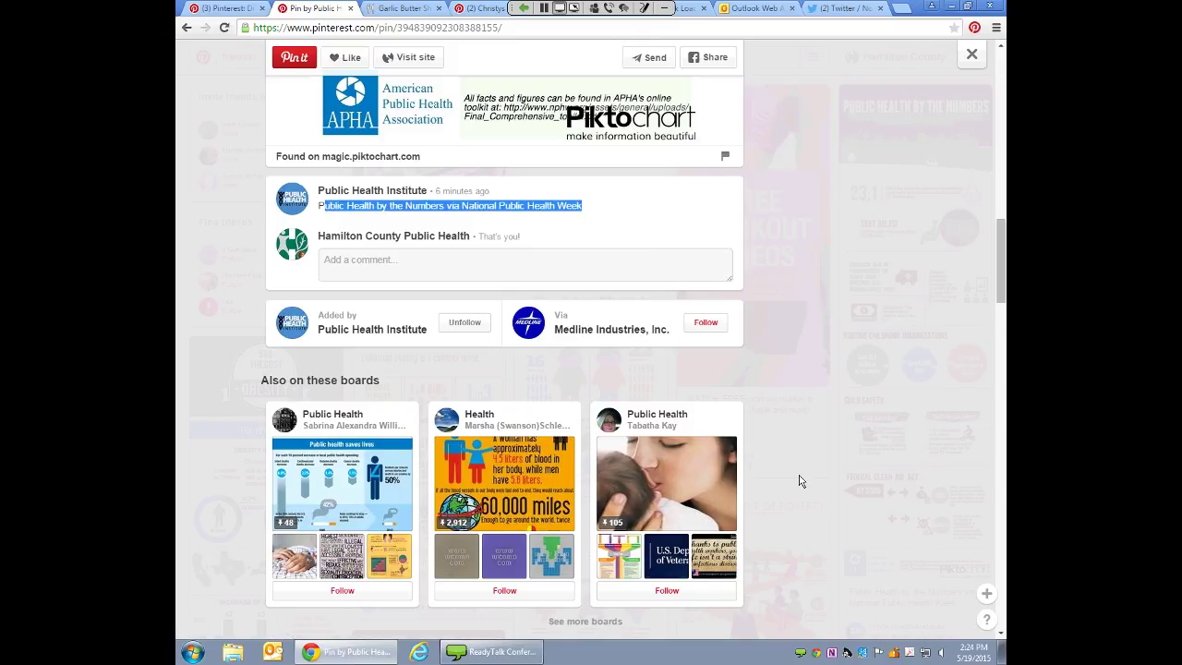
{"action": "scroll", "coordinate": [799, 481], "scroll_direction": "up", "scroll_amount": 1}
{"action": "scroll", "coordinate": [799, 481], "scroll_direction": "up", "scroll_amount": 5}
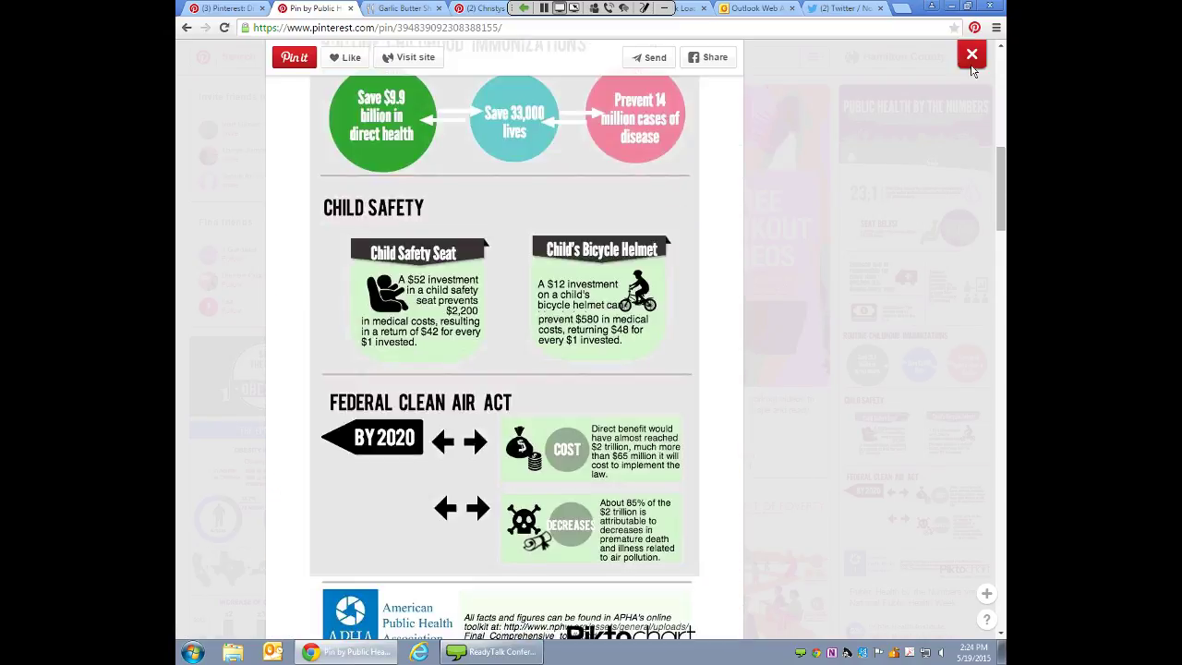
{"action": "left_click", "coordinate": [971, 55]}
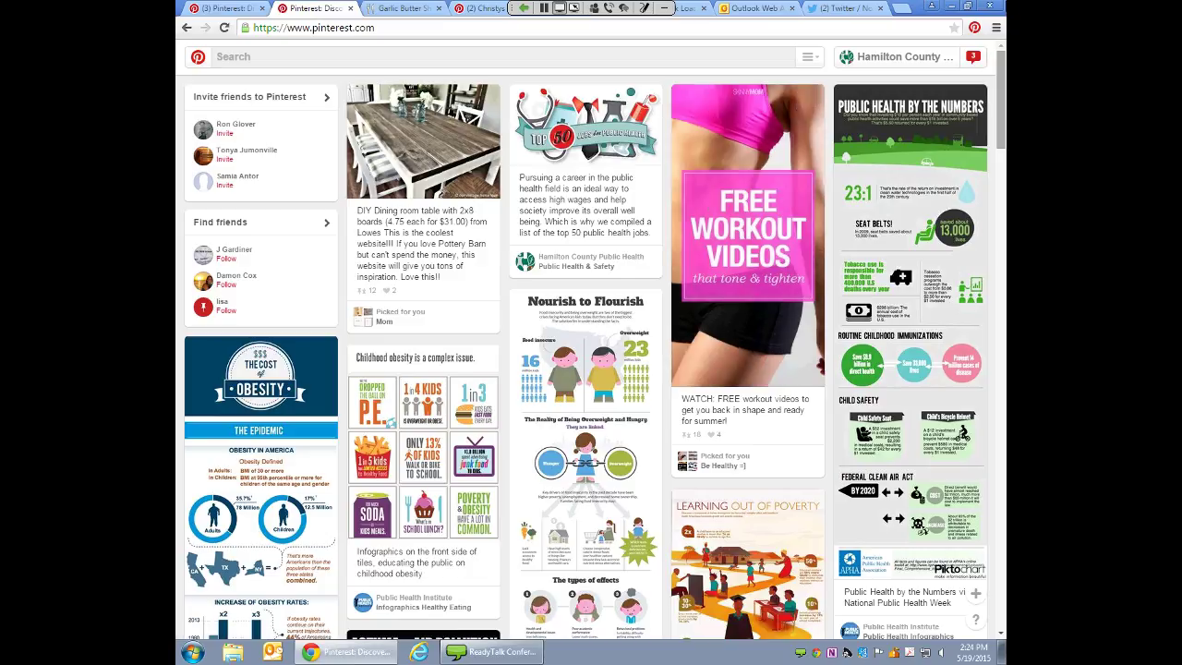
- Check the You notifications, then switch to the Christys Books tab and back to Hamilton County Public Health
{"action": "left_click", "coordinate": [976, 64]}
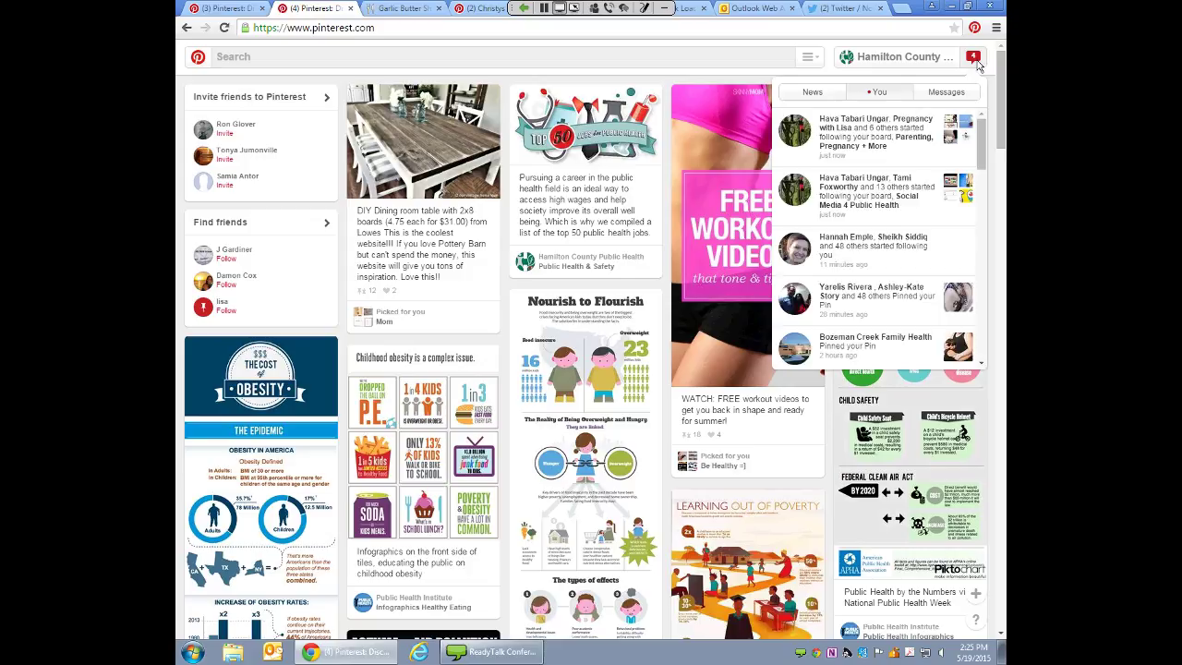
{"action": "left_click", "coordinate": [878, 94]}
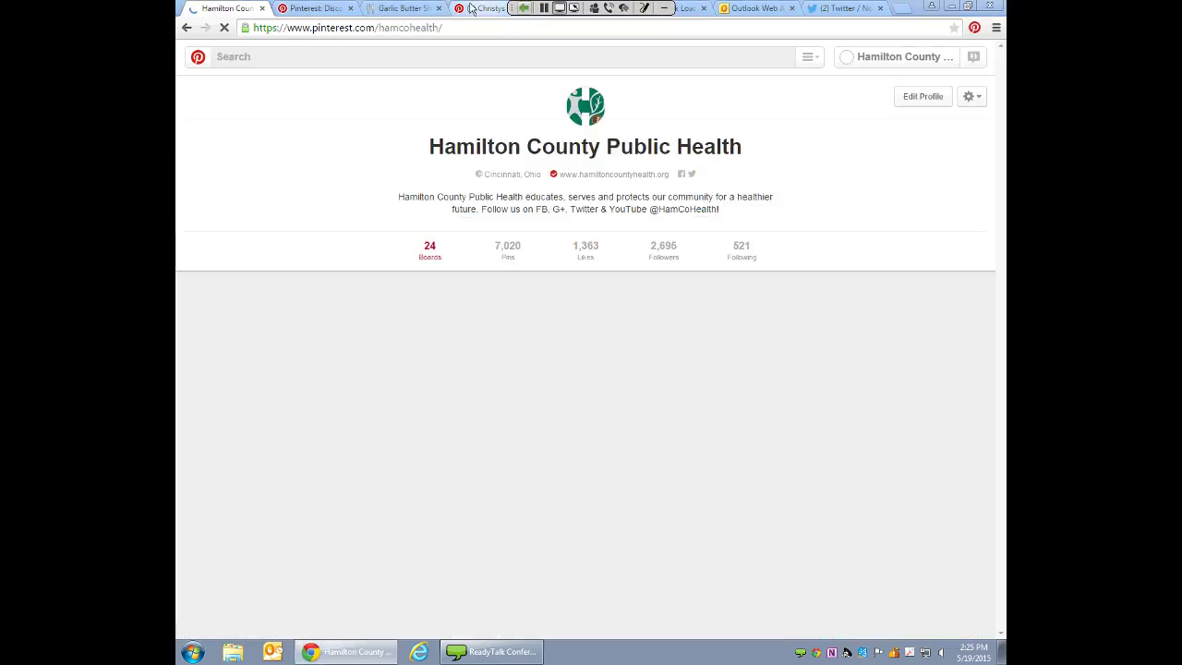
{"action": "left_click", "coordinate": [471, 8]}
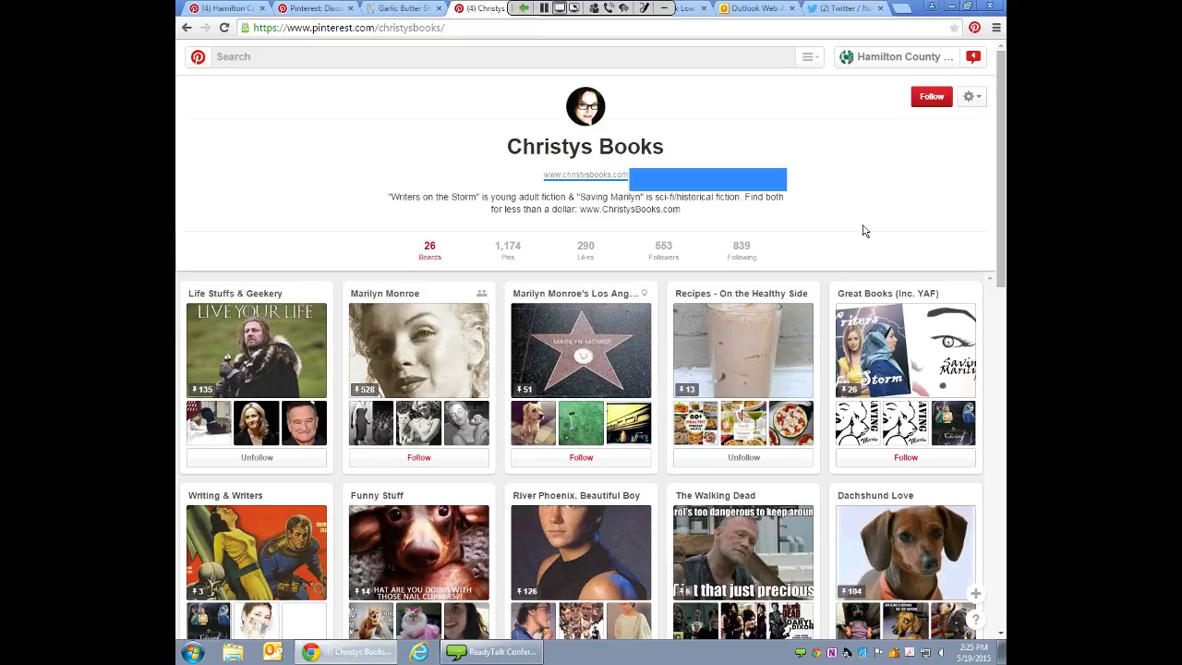
{"action": "left_click", "coordinate": [201, 7]}
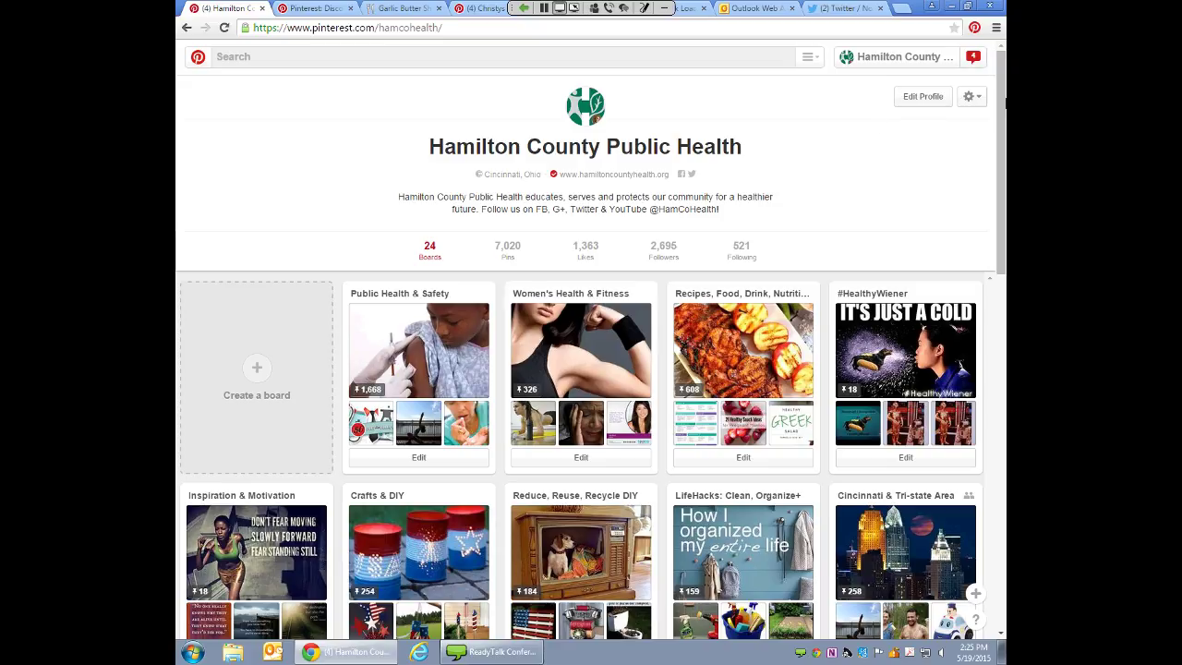
- Browse the News and Messages notification tabs, then open the Hamilton County Public Health profile from home
{"action": "left_click", "coordinate": [974, 58]}
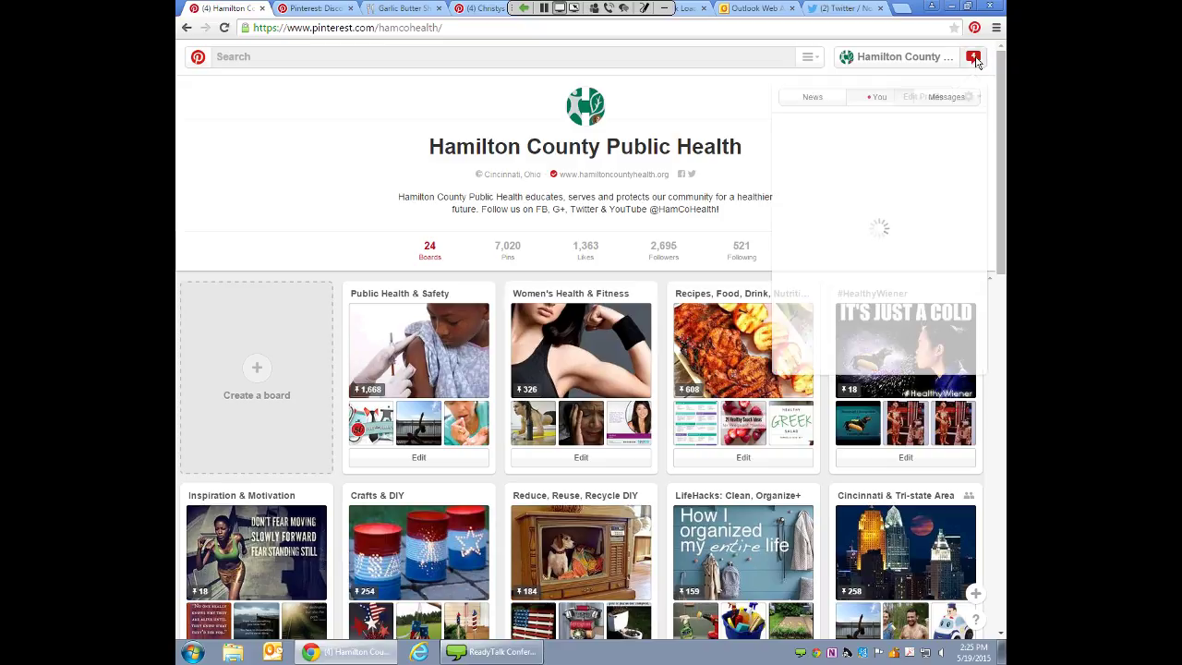
{"action": "left_click", "coordinate": [811, 93]}
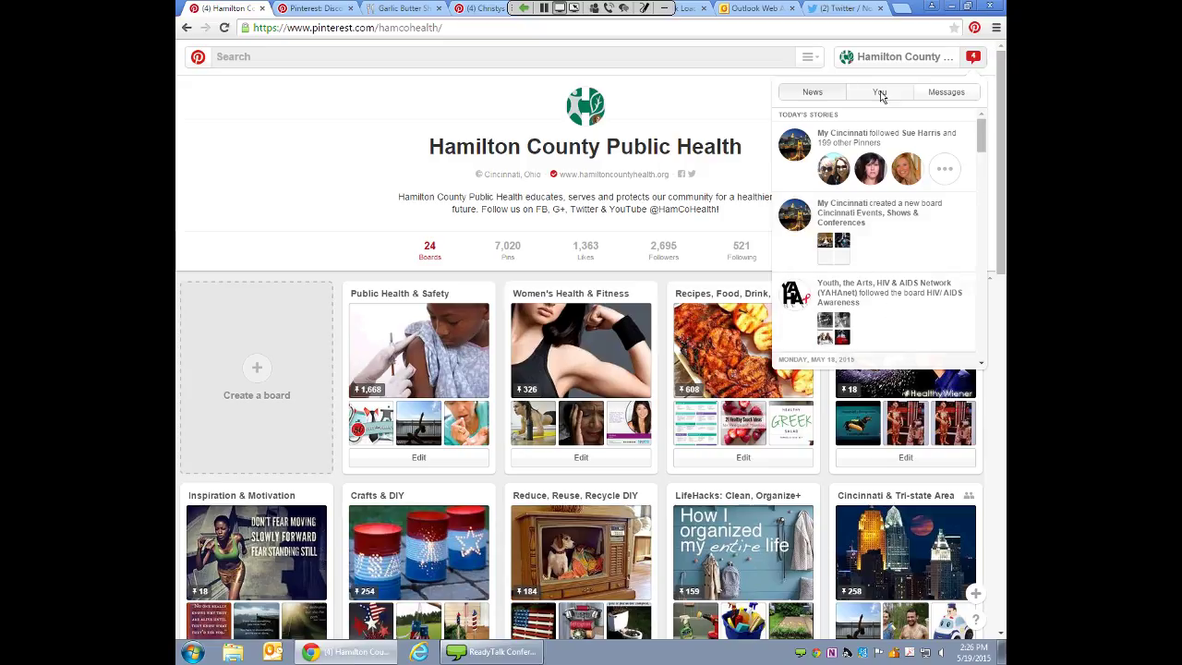
{"action": "left_click", "coordinate": [947, 92]}
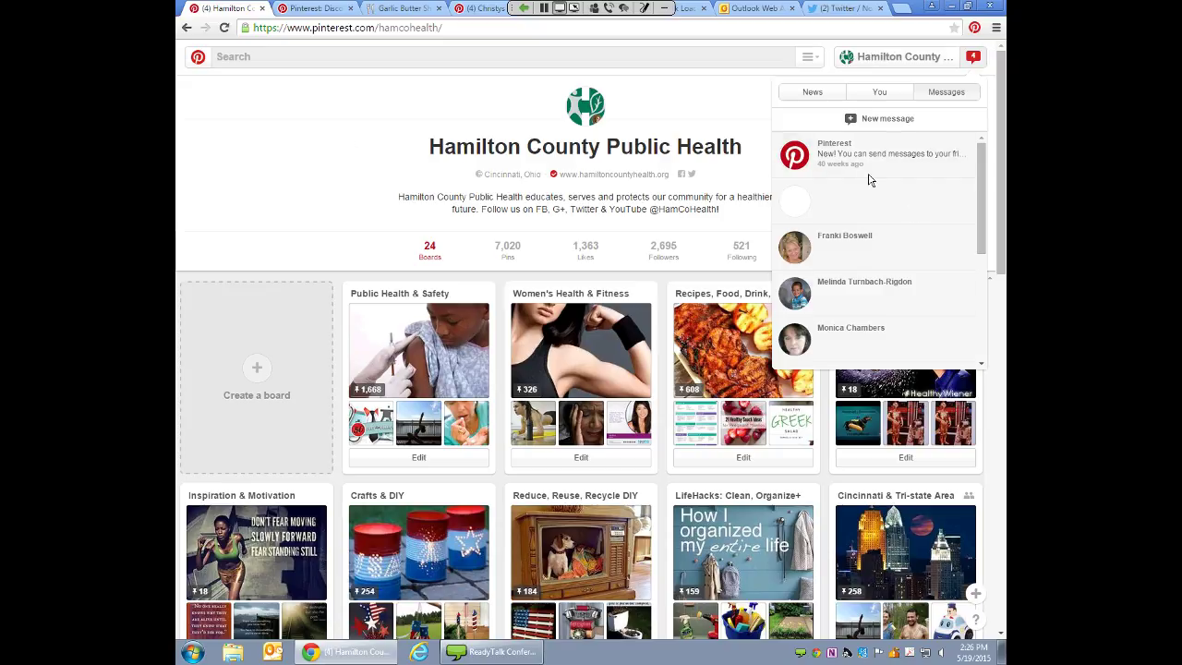
{"action": "left_click", "coordinate": [198, 58]}
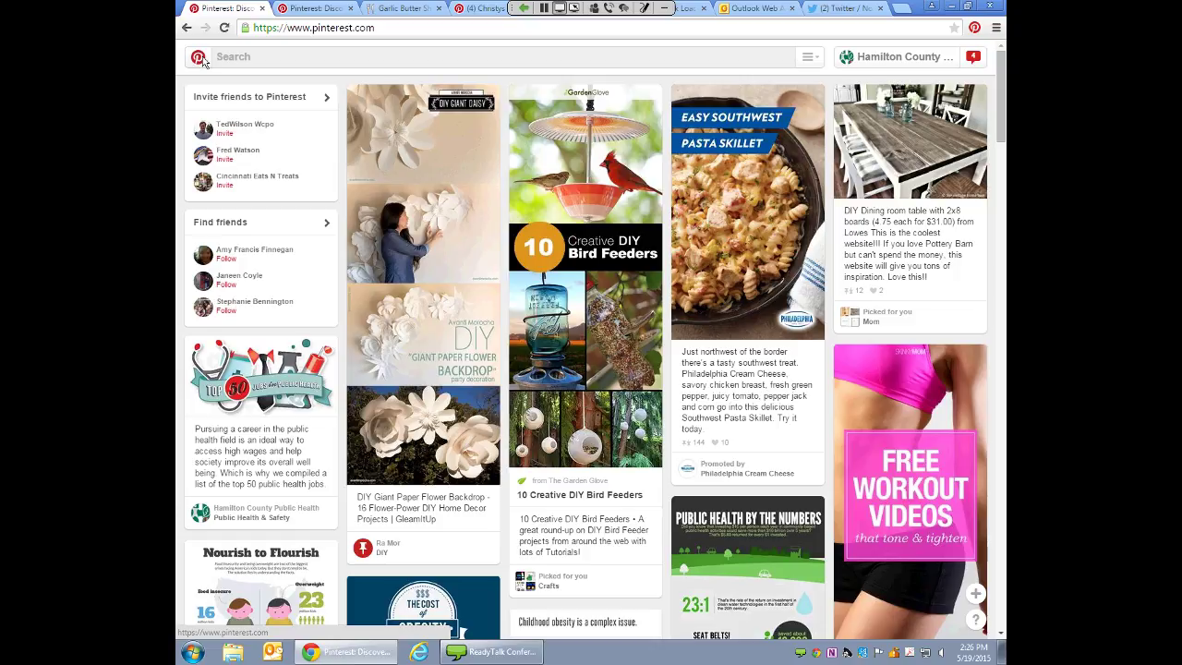
{"action": "left_click", "coordinate": [877, 61]}
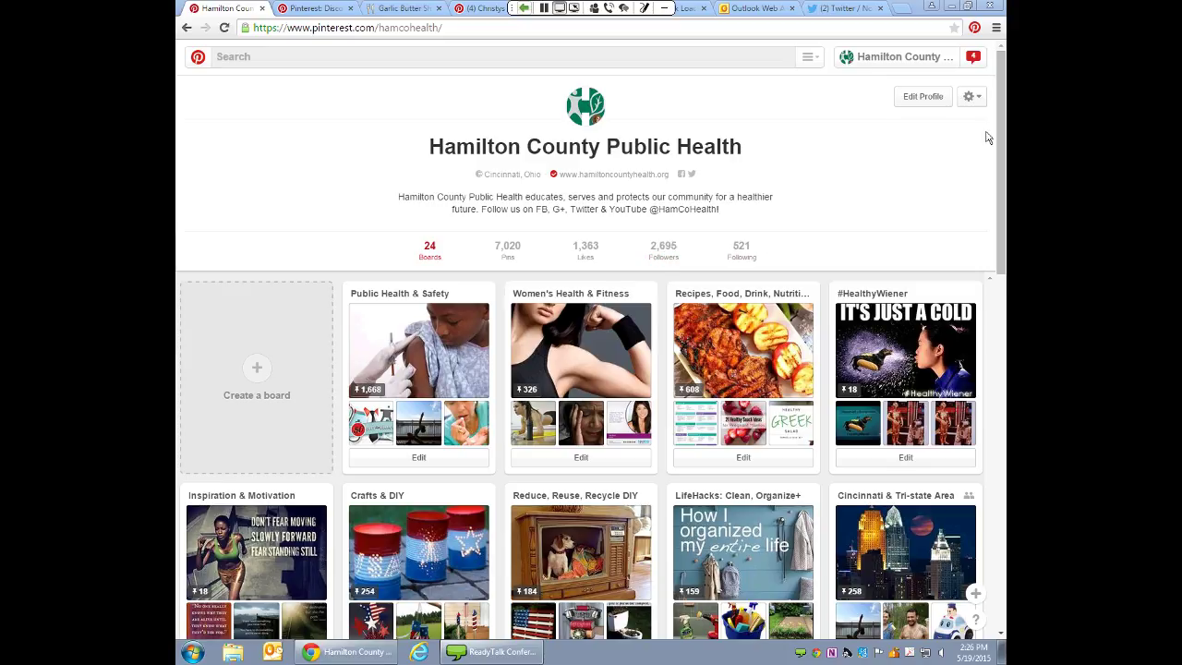
{"action": "left_click", "coordinate": [921, 99]}
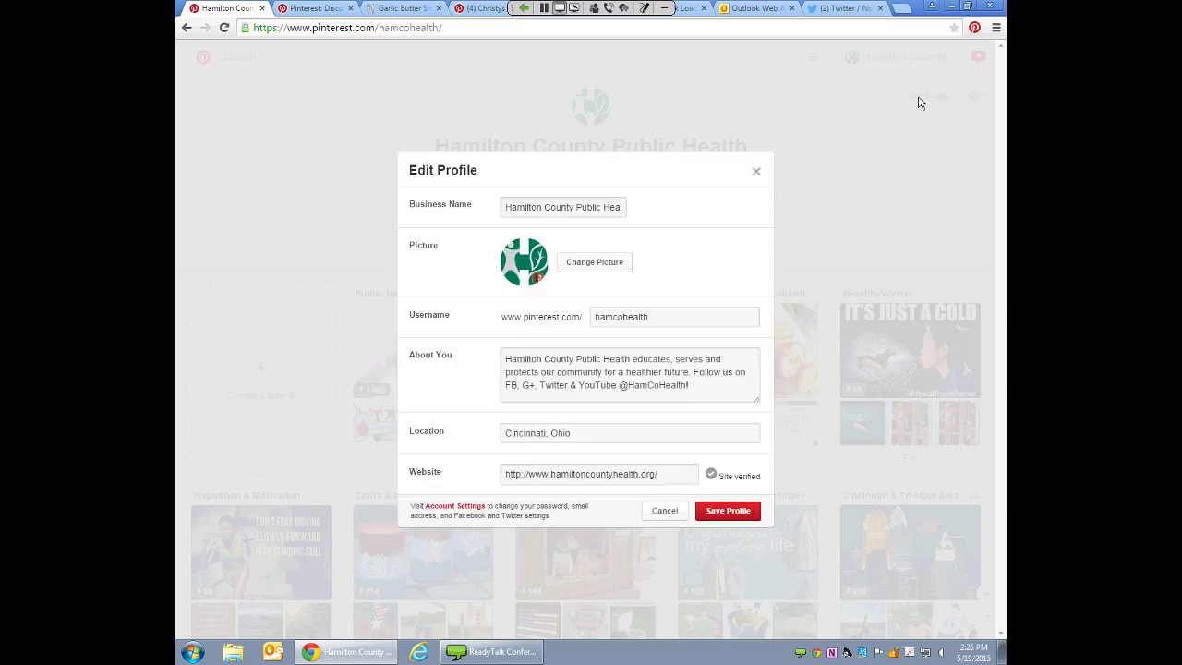
{"action": "left_click", "coordinate": [755, 173]}
{"action": "left_click", "coordinate": [975, 100]}
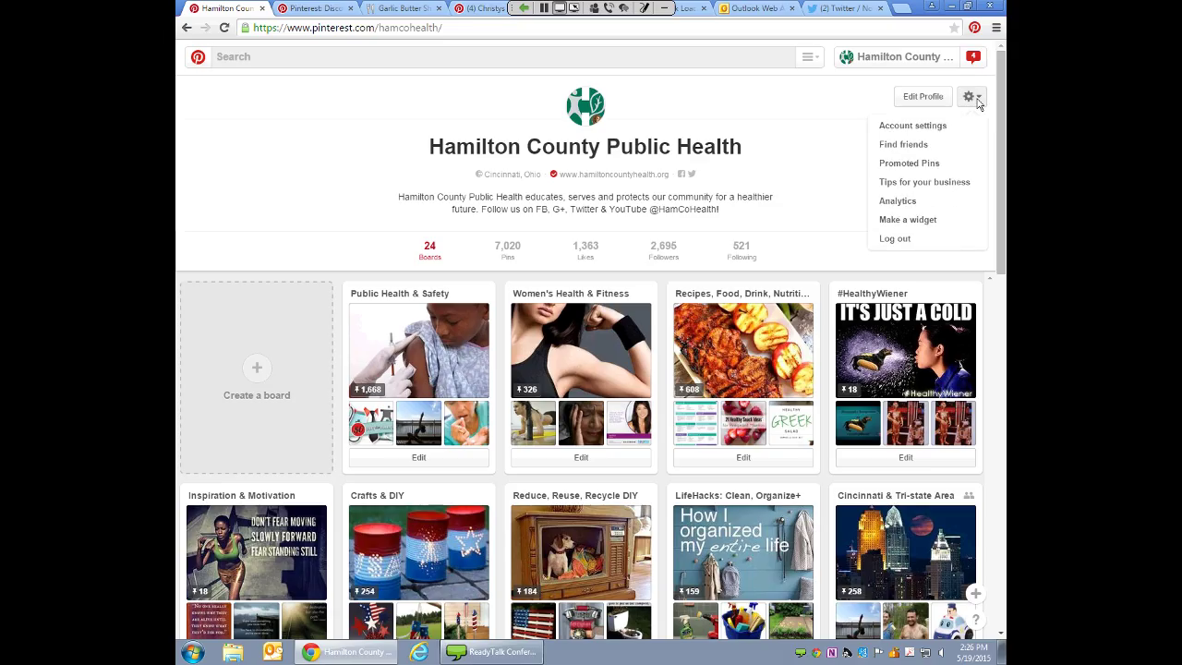
{"action": "double_click", "coordinate": [918, 198]}
{"action": "left_click", "coordinate": [434, 305]}
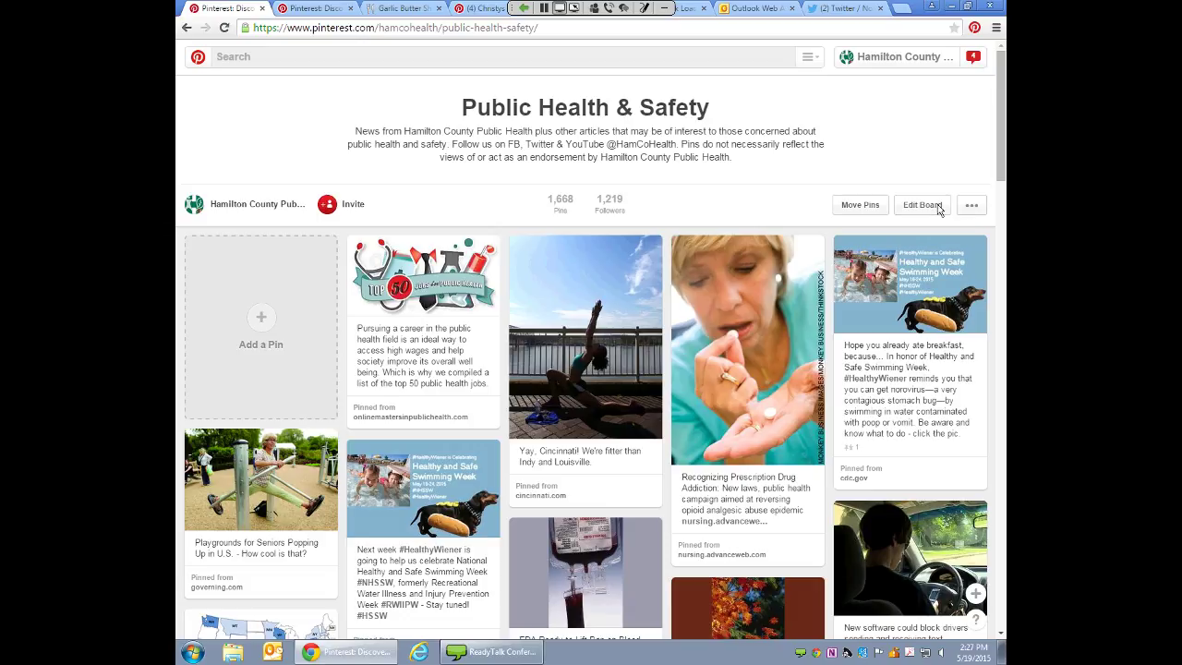
{"action": "left_click", "coordinate": [893, 58]}
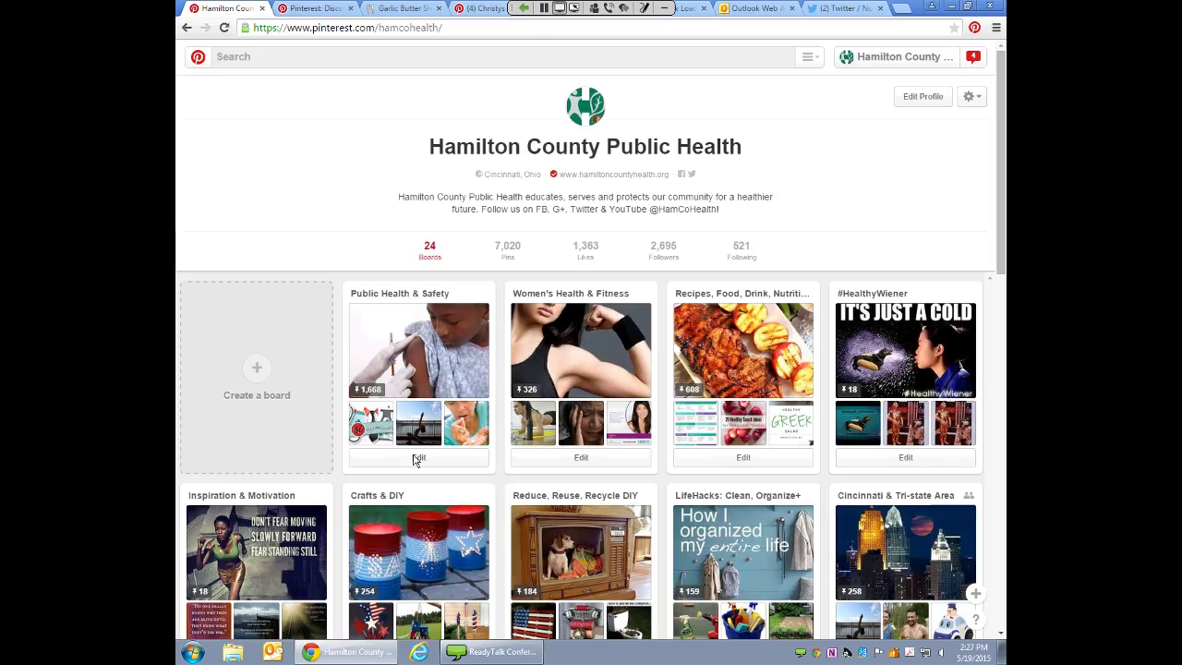
- Set the repositioned woman-stretching photo as the Public Health & Safety board cover and save
{"action": "left_click", "coordinate": [418, 458]}
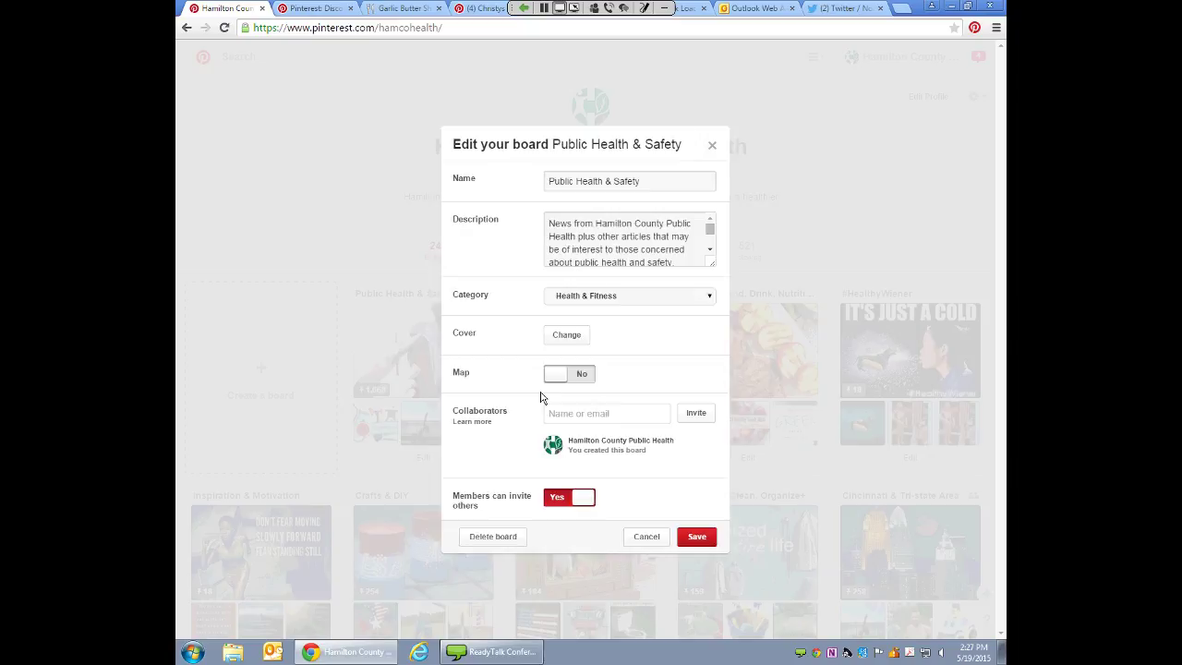
{"action": "left_click", "coordinate": [565, 334]}
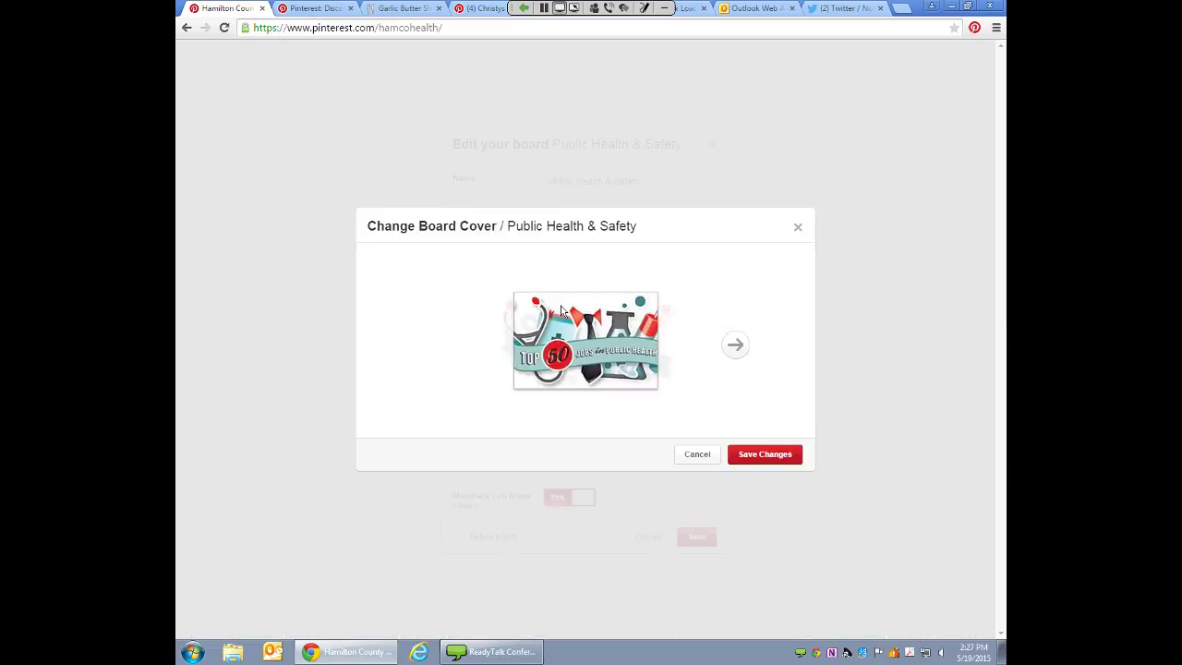
{"action": "left_click", "coordinate": [735, 346]}
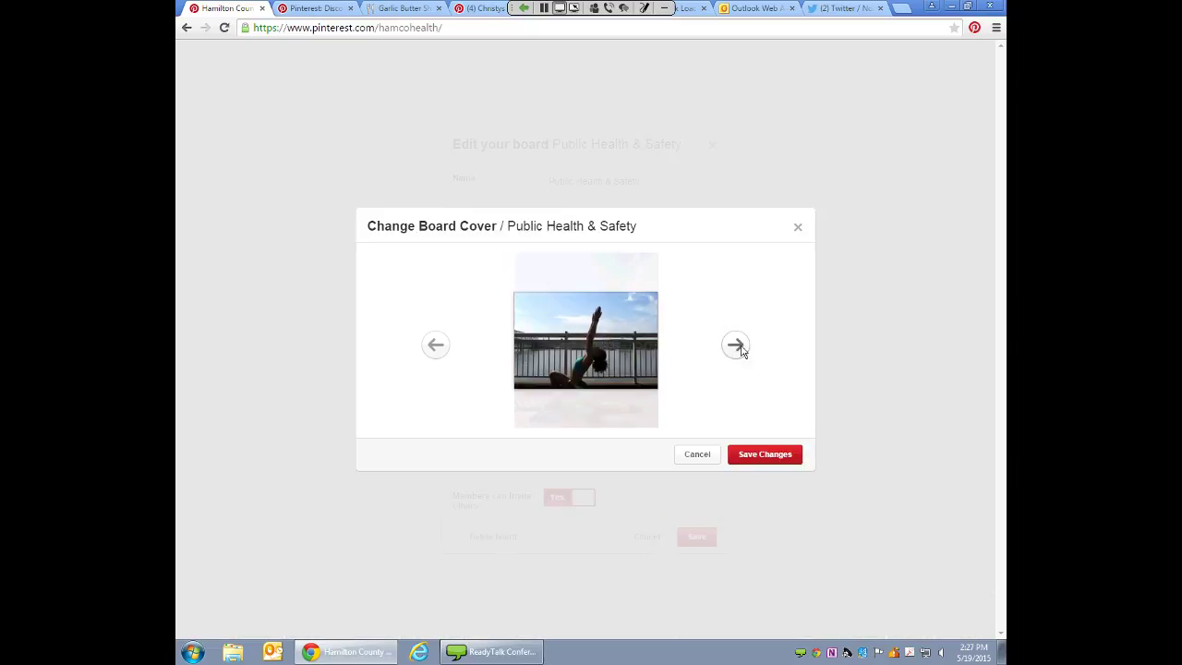
{"action": "left_click_drag", "start_coordinate": [608, 373], "coordinate": [608, 362]}
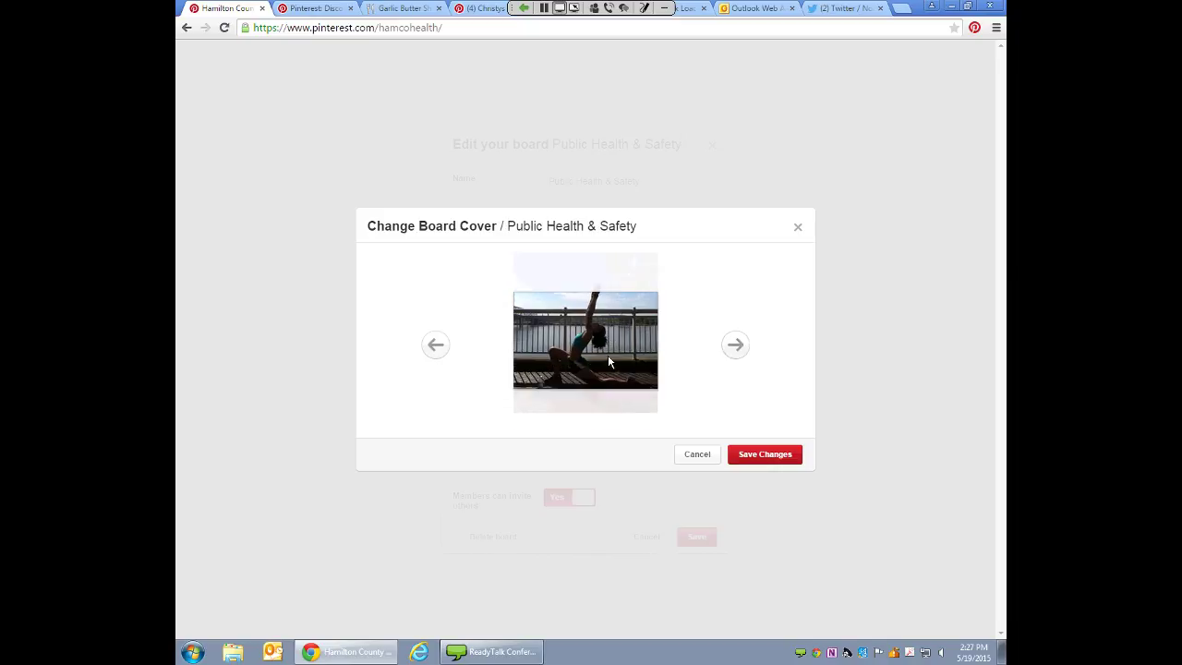
{"action": "key", "text": "Return"}
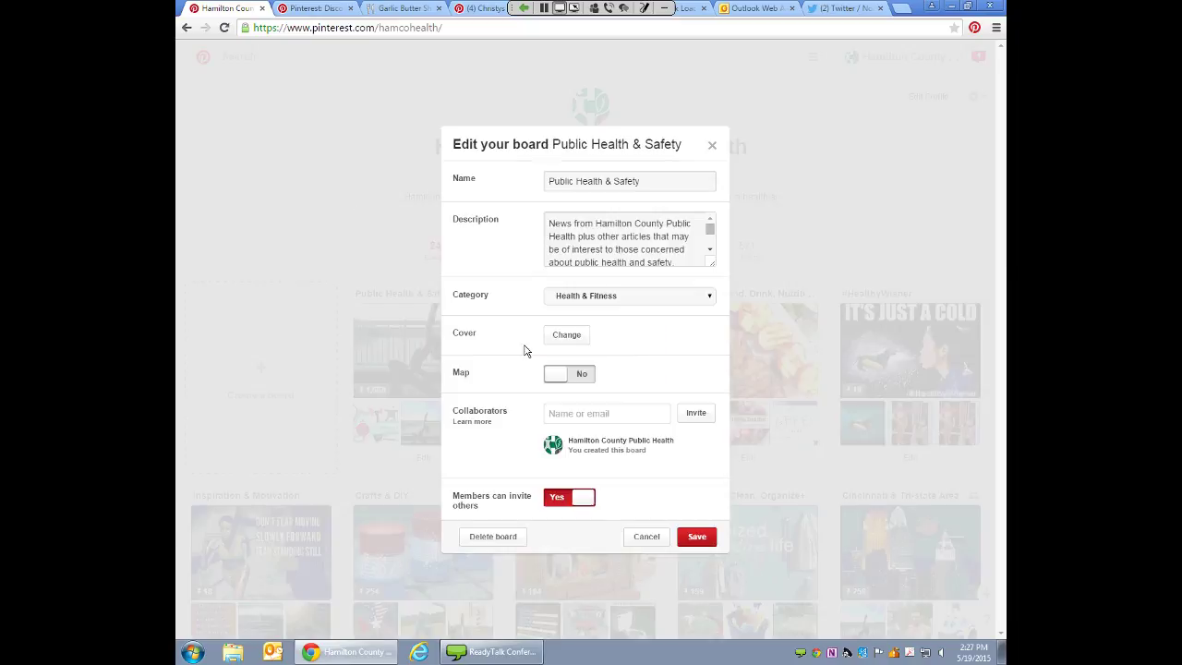
{"action": "left_click", "coordinate": [696, 542]}
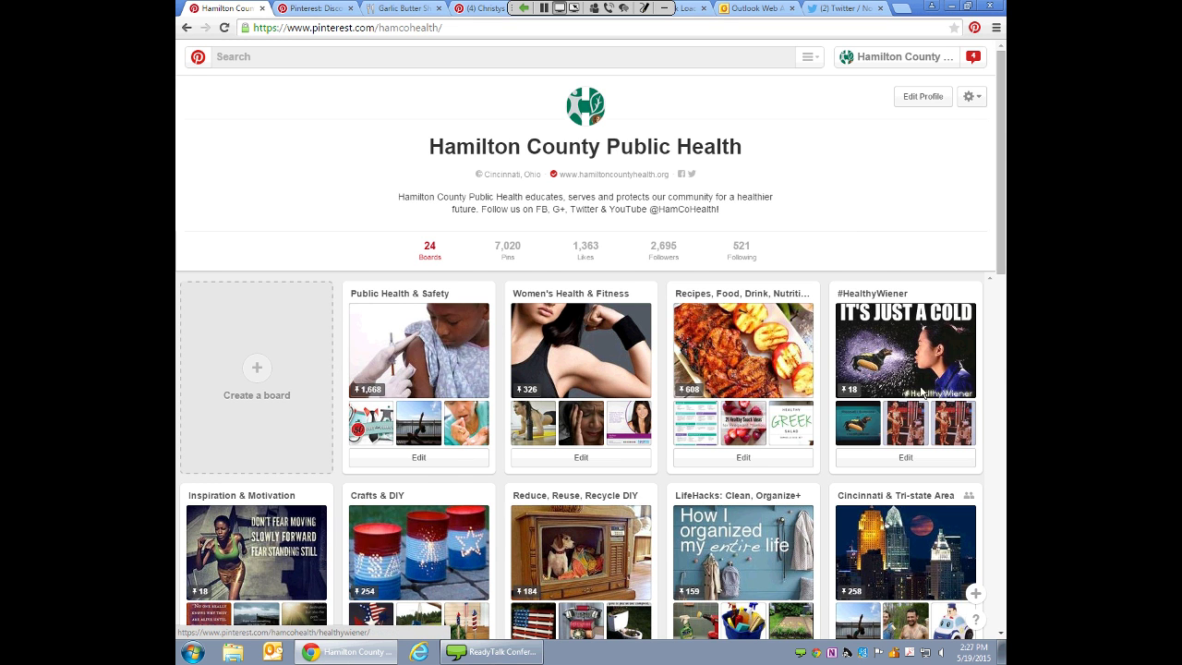
- Scroll the profile's boards, then minimize and restore the Chrome window
{"action": "scroll", "coordinate": [920, 392], "scroll_direction": "down", "scroll_amount": 4}
{"action": "scroll", "coordinate": [921, 392], "scroll_direction": "down", "scroll_amount": 3}
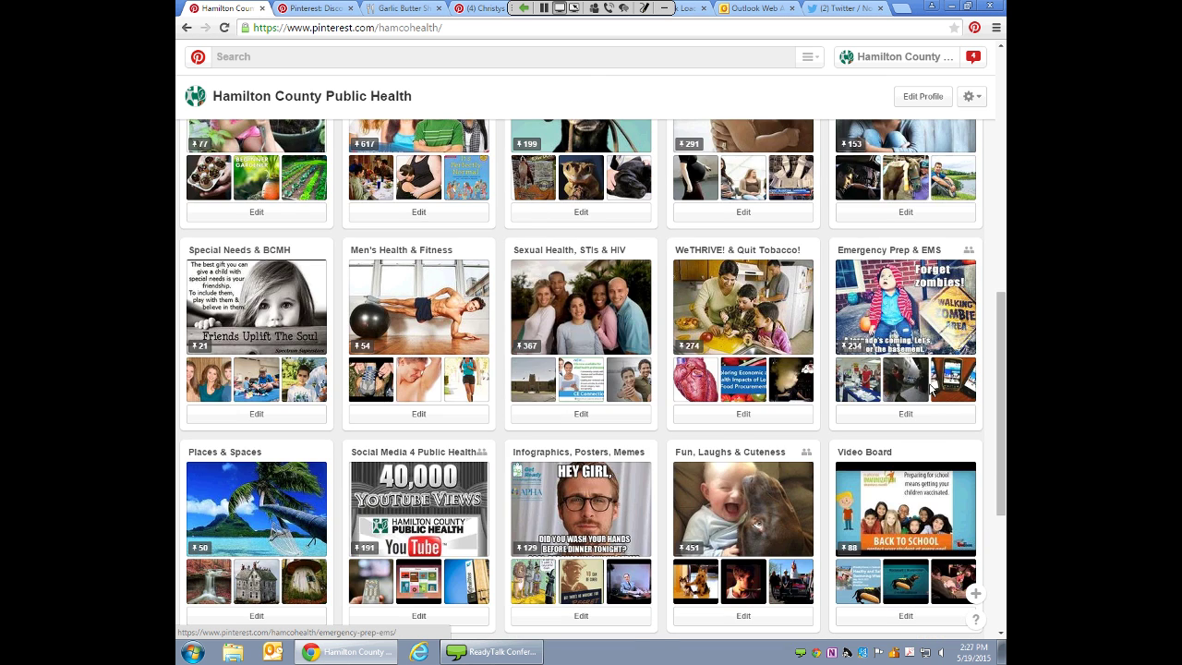
{"action": "scroll", "coordinate": [798, 152], "scroll_direction": "up", "scroll_amount": 7}
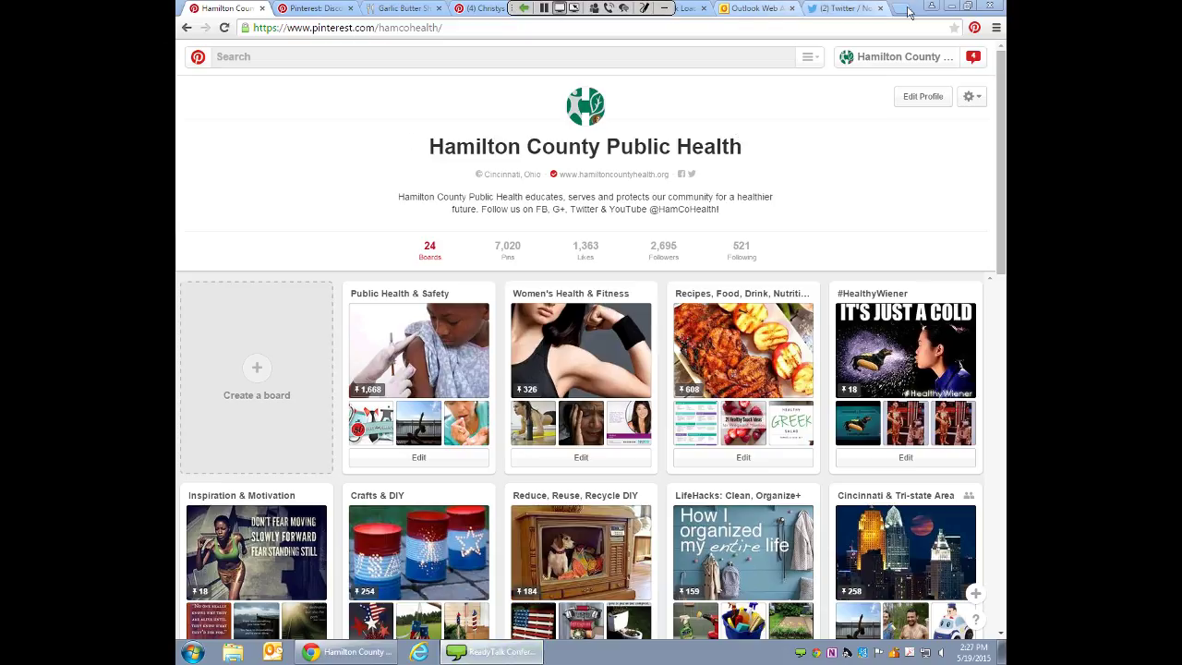
{"action": "left_click", "coordinate": [948, 6]}
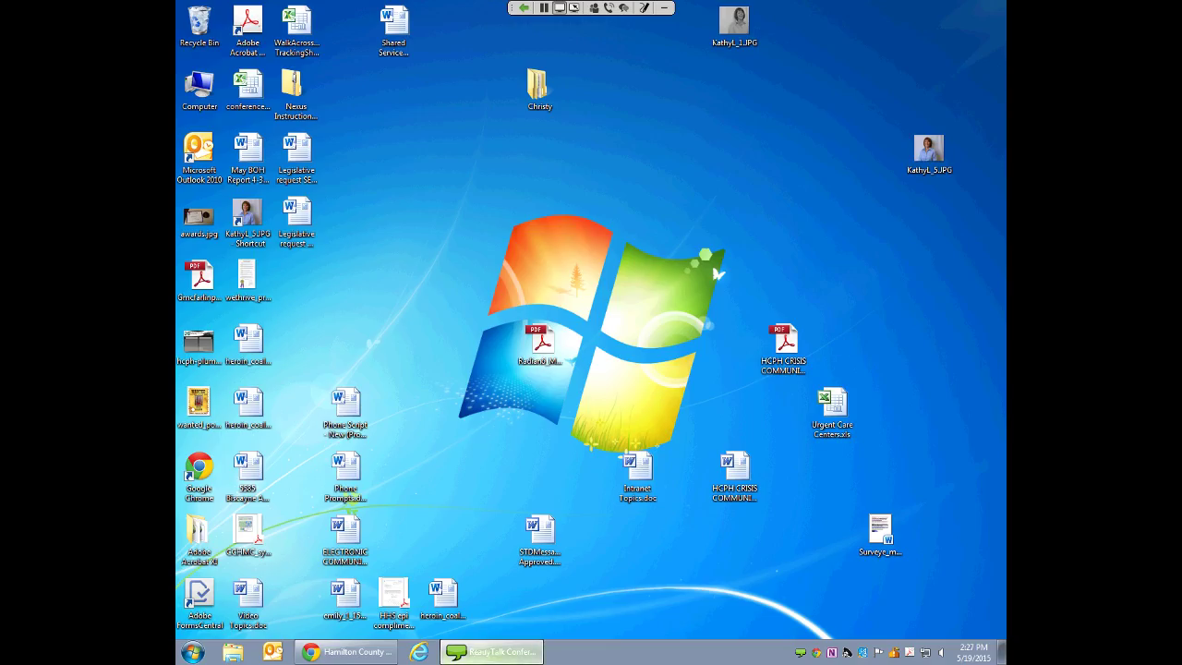
{"action": "left_click", "coordinate": [386, 655]}
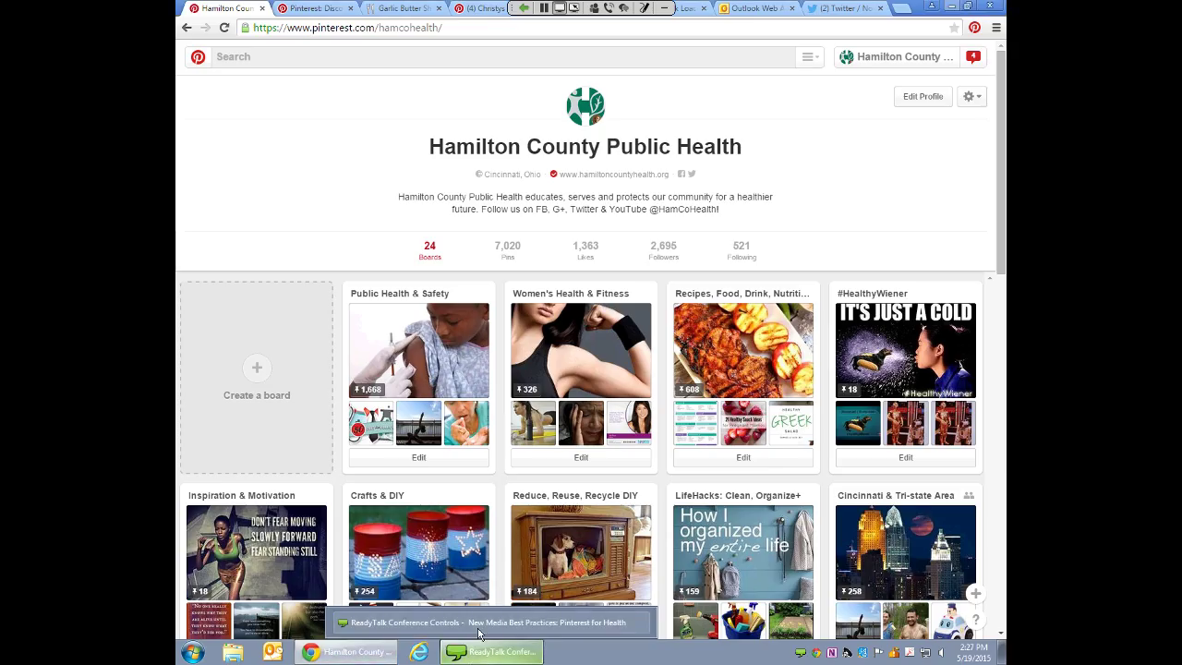
- Close the Garlic Butter, Christys and HCPH tabs, leaving the ReadyTalk conferencing page showing
{"action": "left_click", "coordinate": [440, 8]}
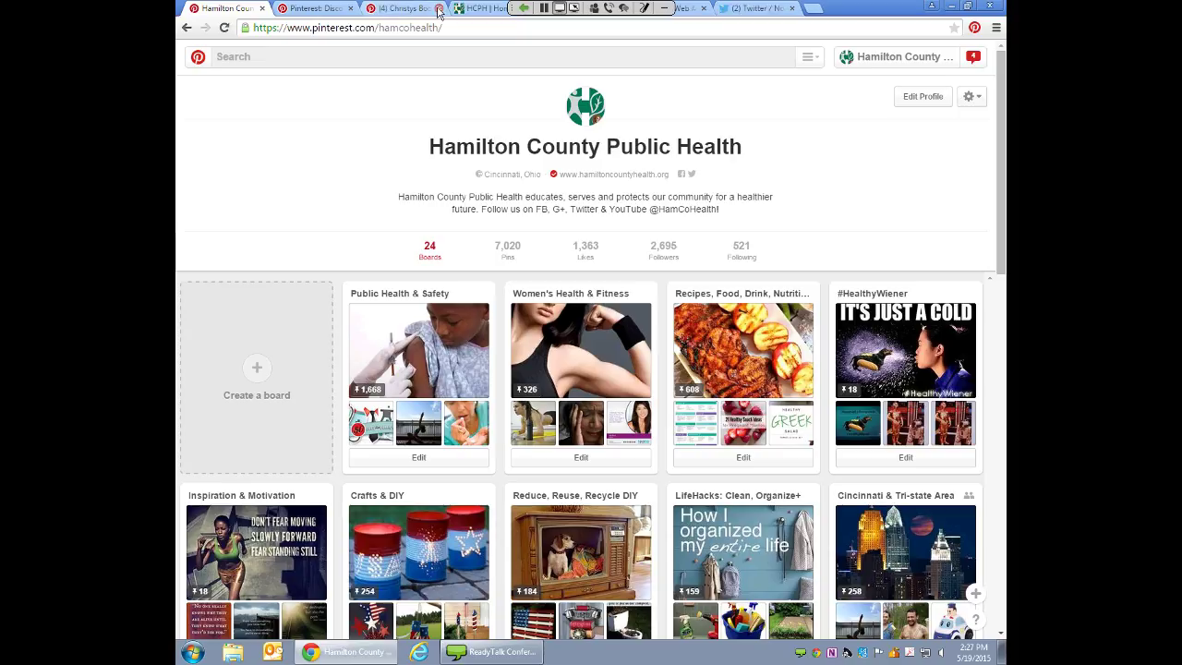
{"action": "left_click", "coordinate": [439, 8]}
{"action": "left_click", "coordinate": [439, 9]}
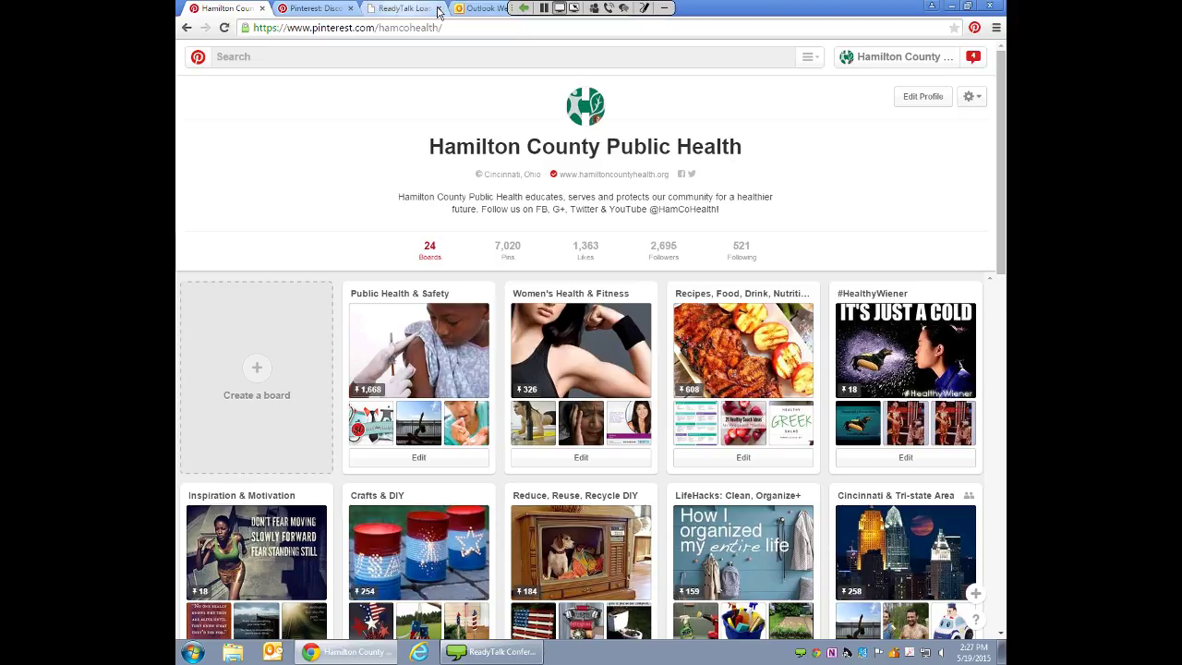
{"action": "left_click", "coordinate": [412, 9]}
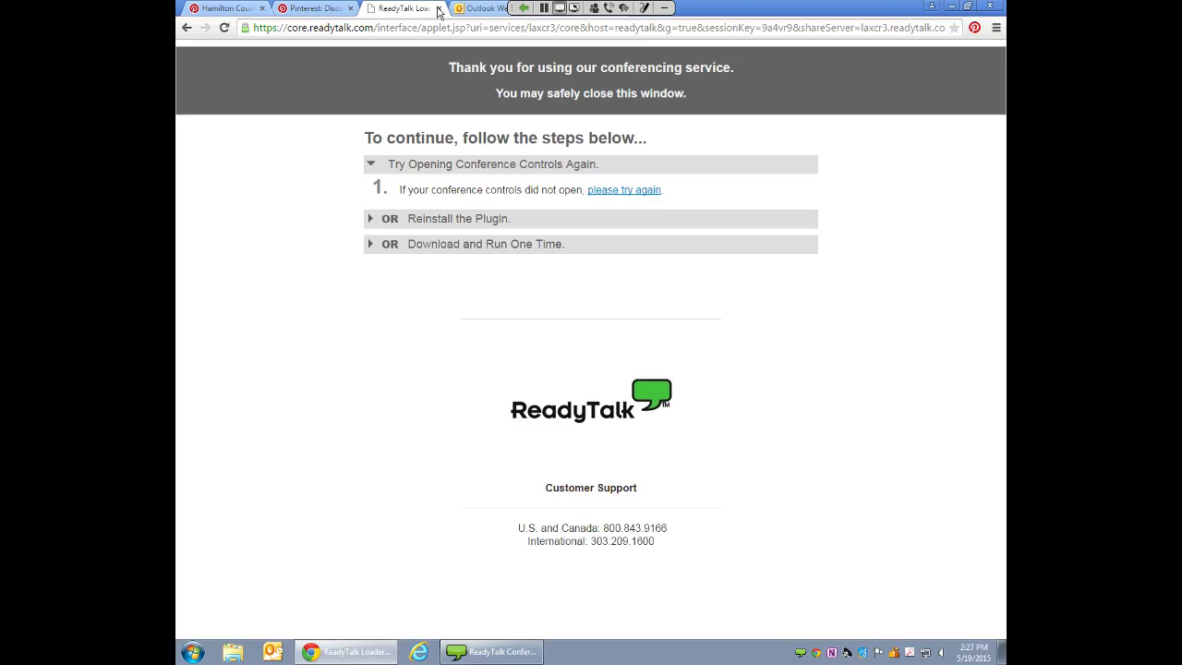
- Relaunch the ReadyTalk conference controls, dismiss the Invalid Login error, and return to the browser
{"action": "left_click", "coordinate": [625, 189]}
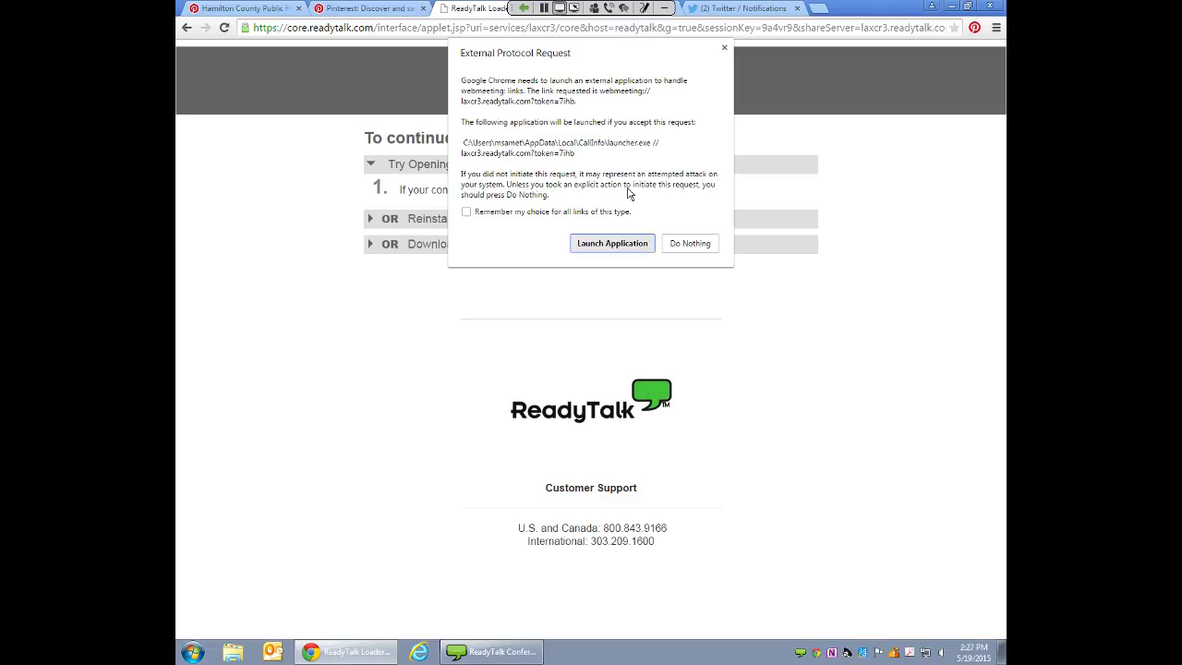
{"action": "left_click", "coordinate": [604, 245]}
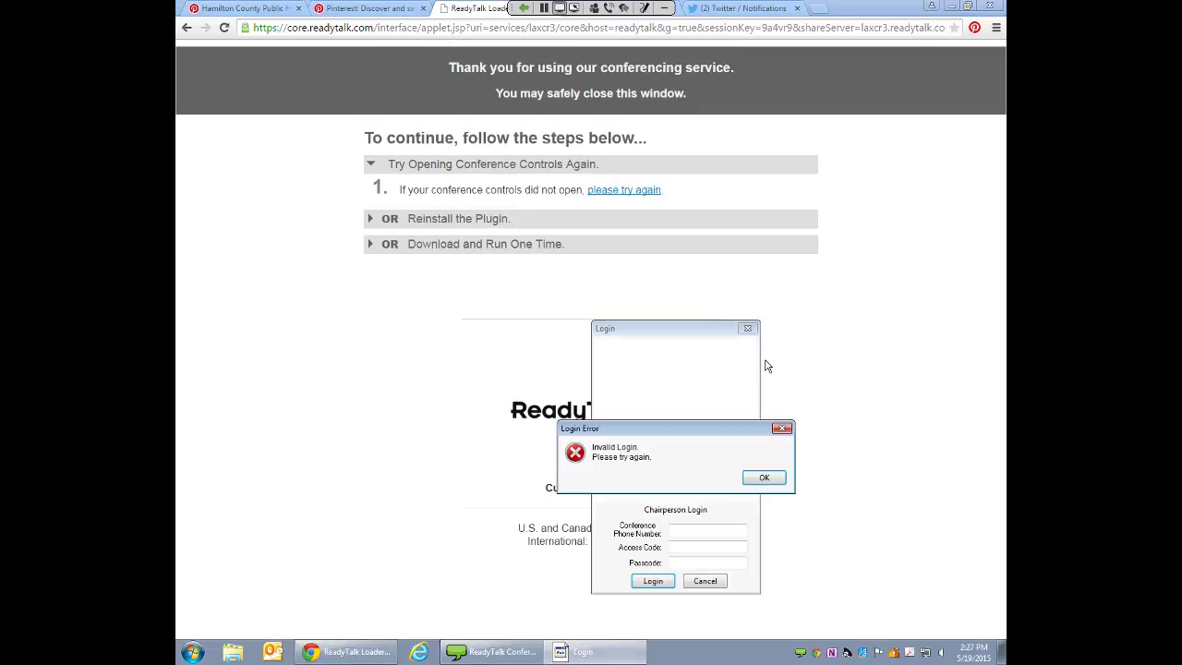
{"action": "left_click", "coordinate": [761, 480]}
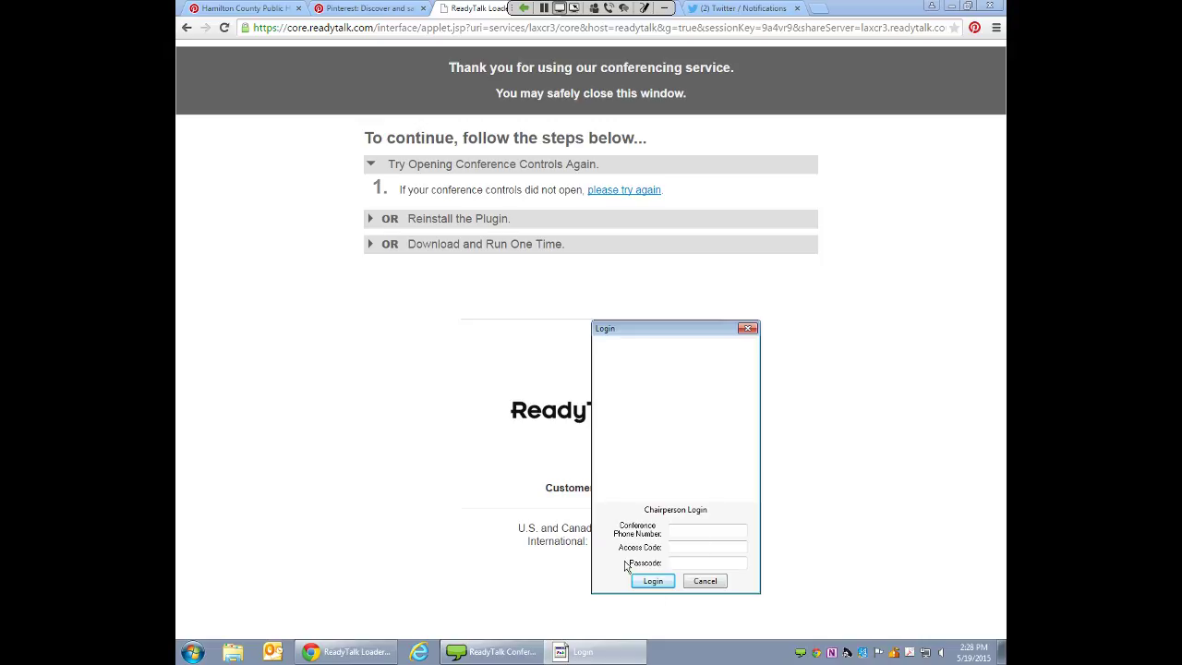
{"action": "left_click", "coordinate": [511, 653]}
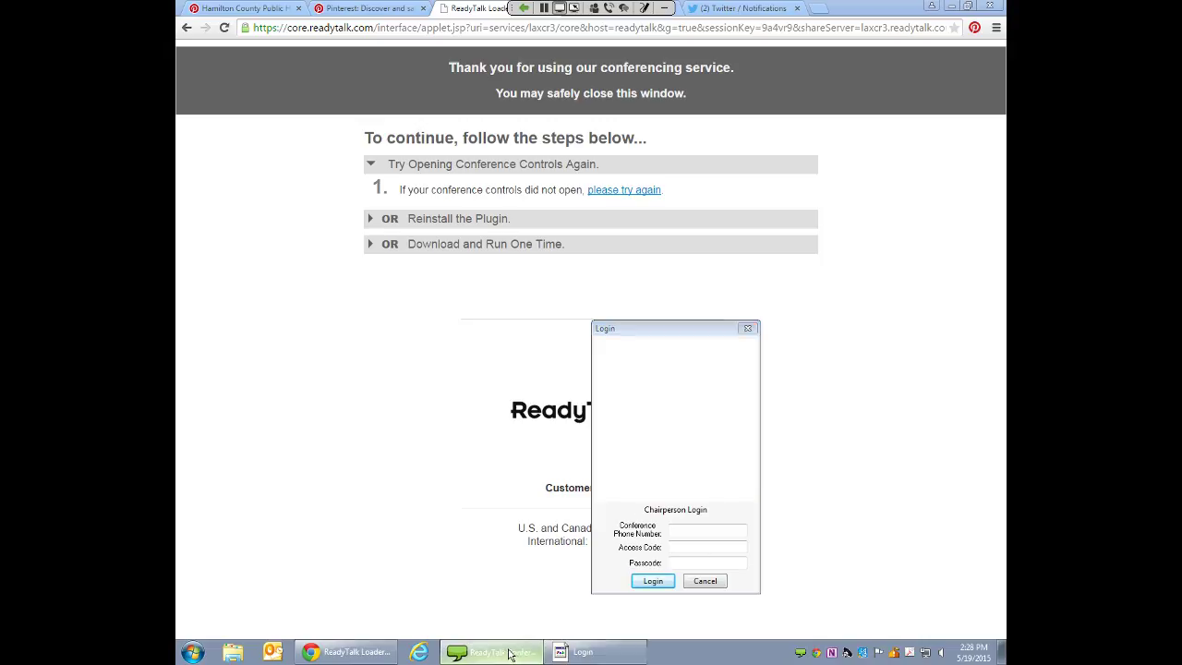
{"action": "left_click", "coordinate": [503, 25]}
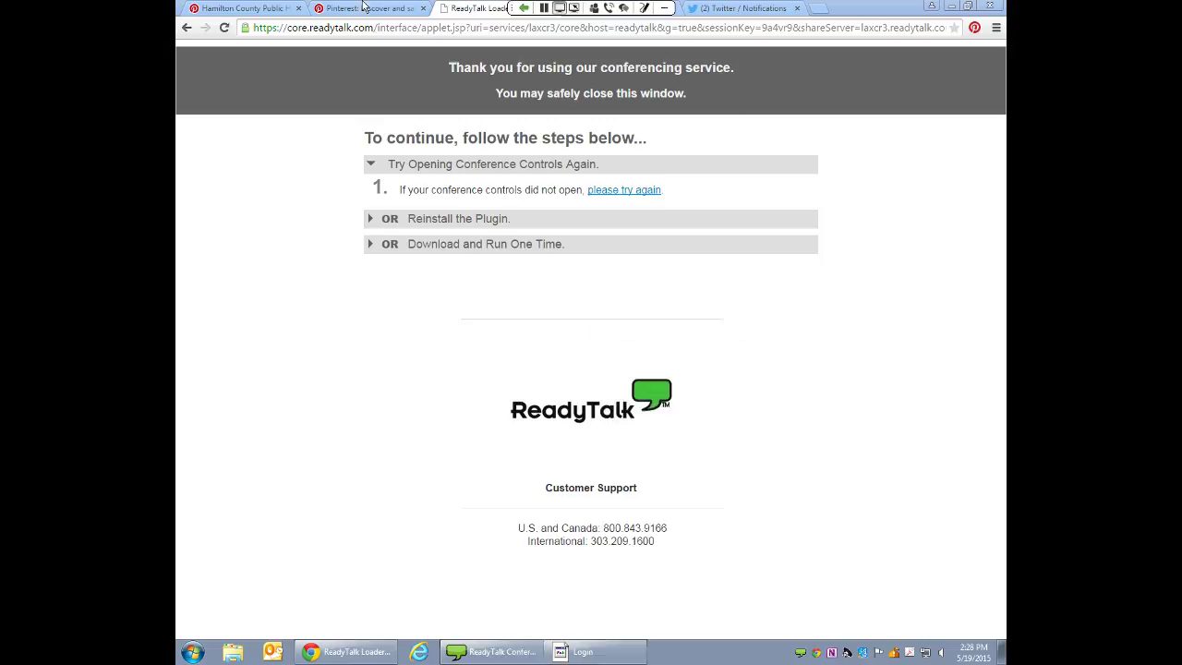
- Retry the launch, dismiss the second Invalid Login error, and focus the Conference Phone Number field
{"action": "left_click", "coordinate": [616, 190]}
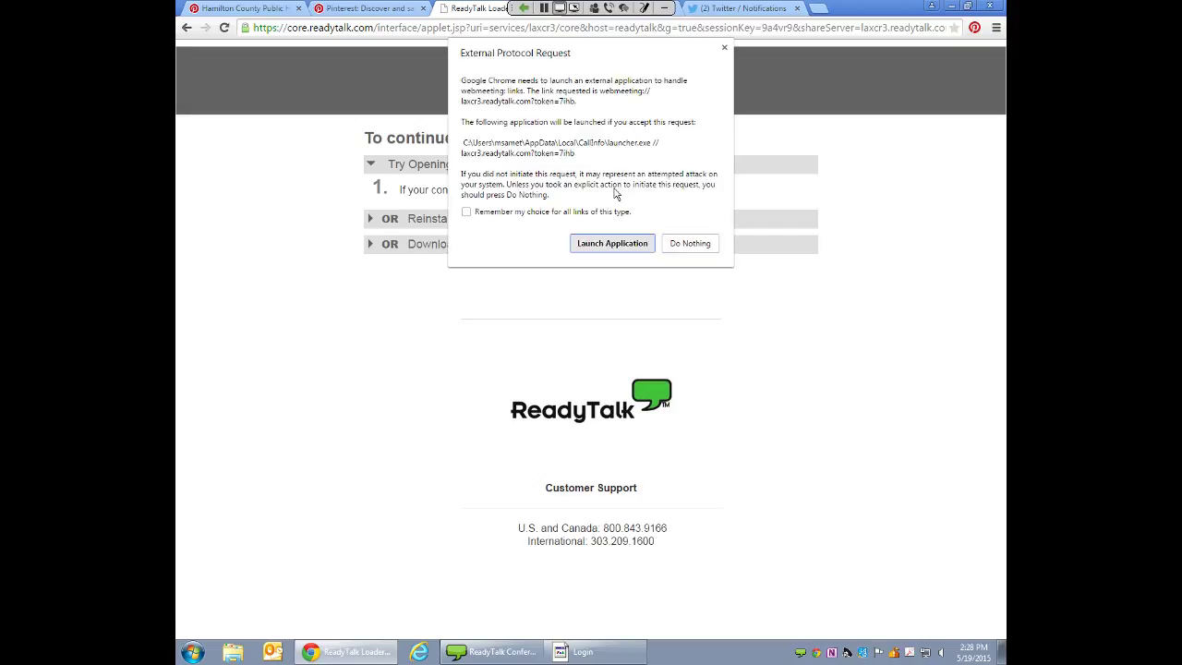
{"action": "left_click", "coordinate": [605, 243]}
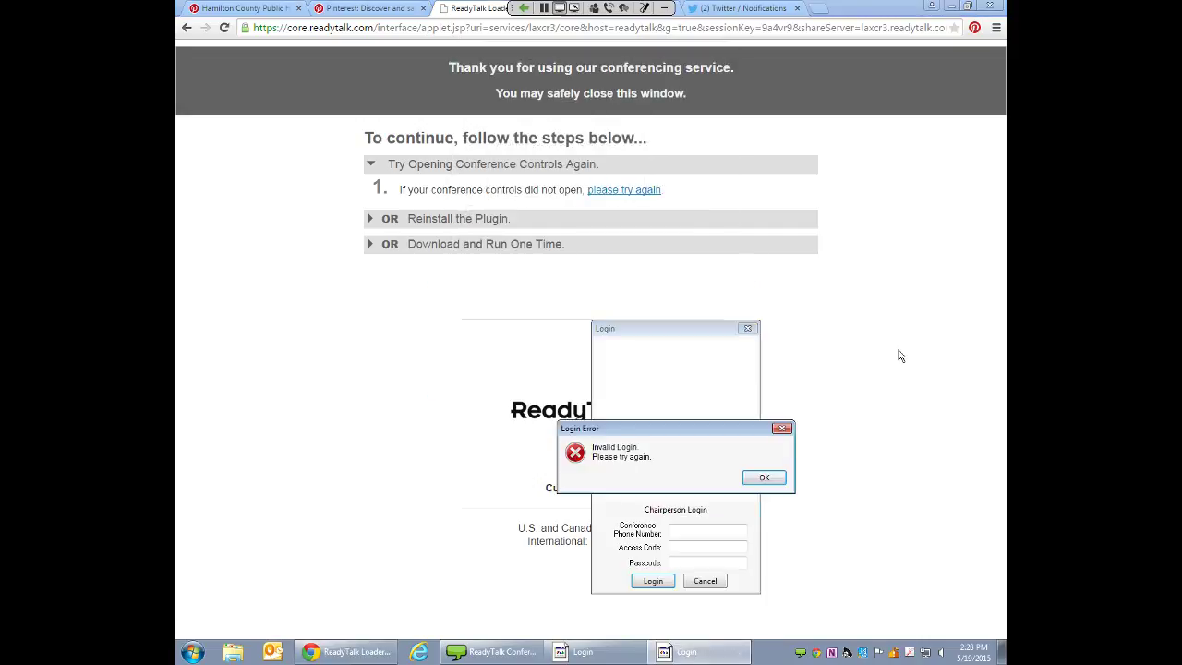
{"action": "left_click", "coordinate": [762, 477]}
{"action": "left_click", "coordinate": [697, 528]}
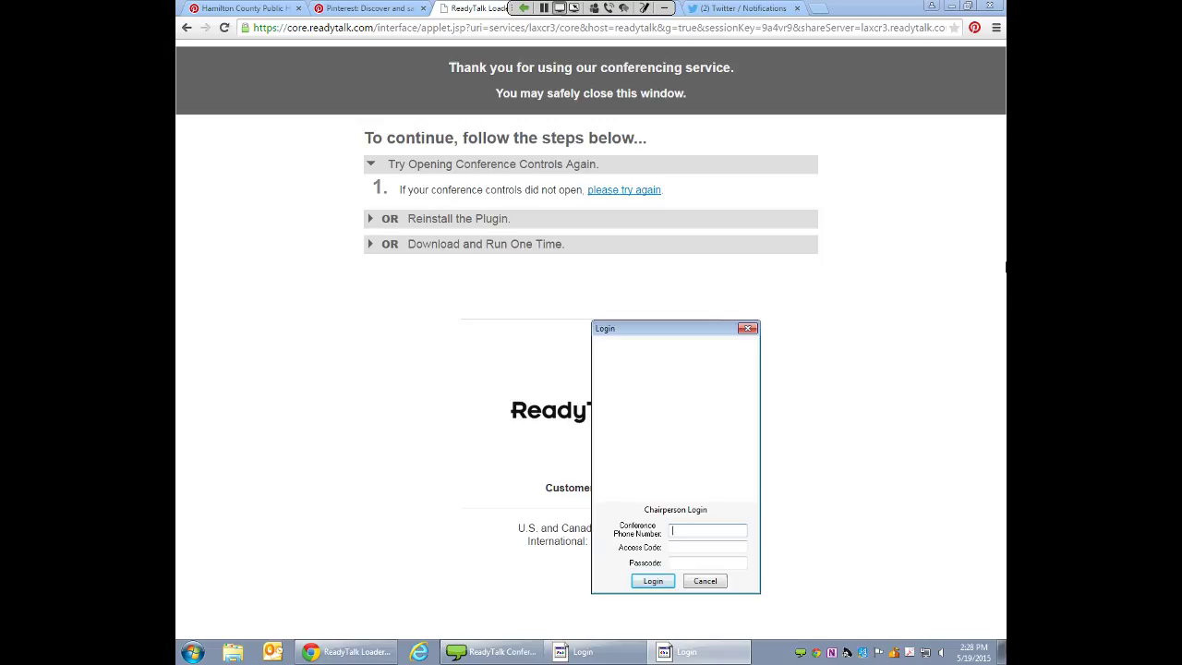
- Close the Twitter notifications tab and advance the slideshow to the 'Pinterest on Mobile' slide
{"action": "left_click", "coordinate": [407, 7]}
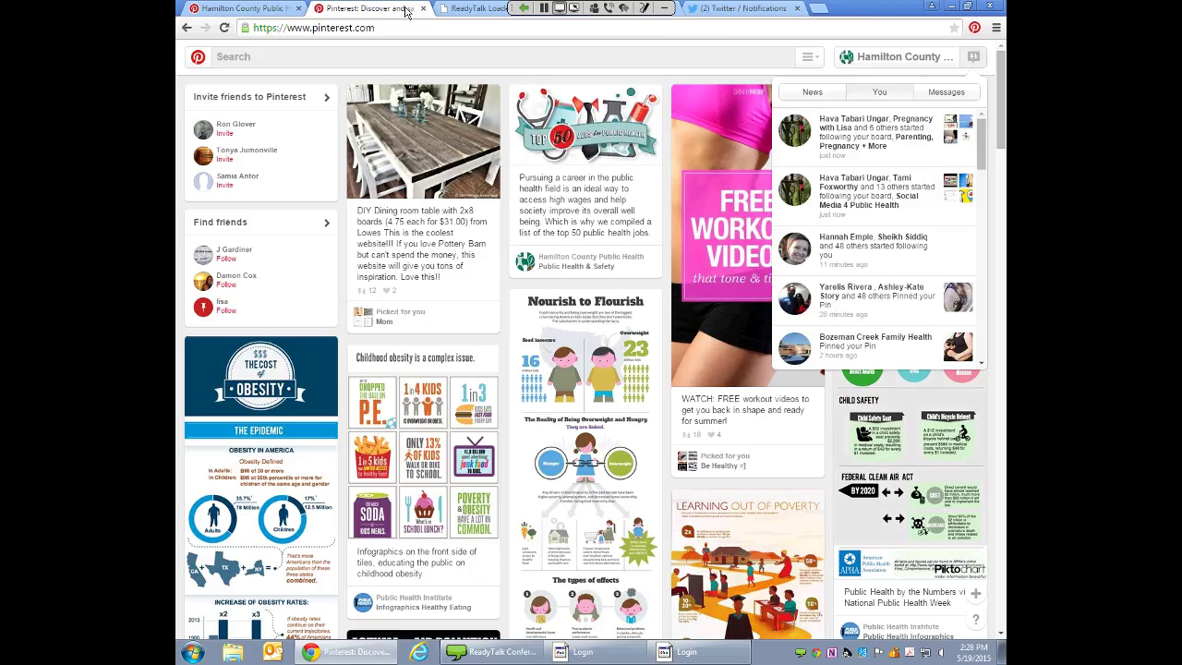
{"action": "left_click", "coordinate": [475, 7]}
{"action": "left_click", "coordinate": [796, 8]}
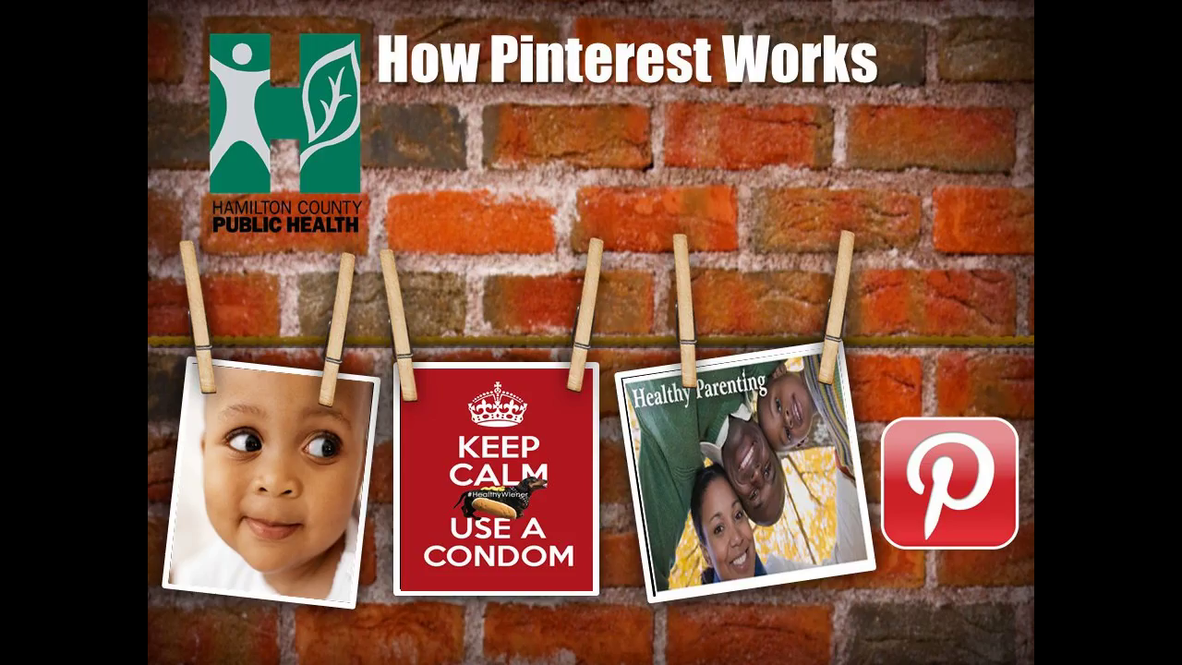
{"action": "key", "text": "Right"}
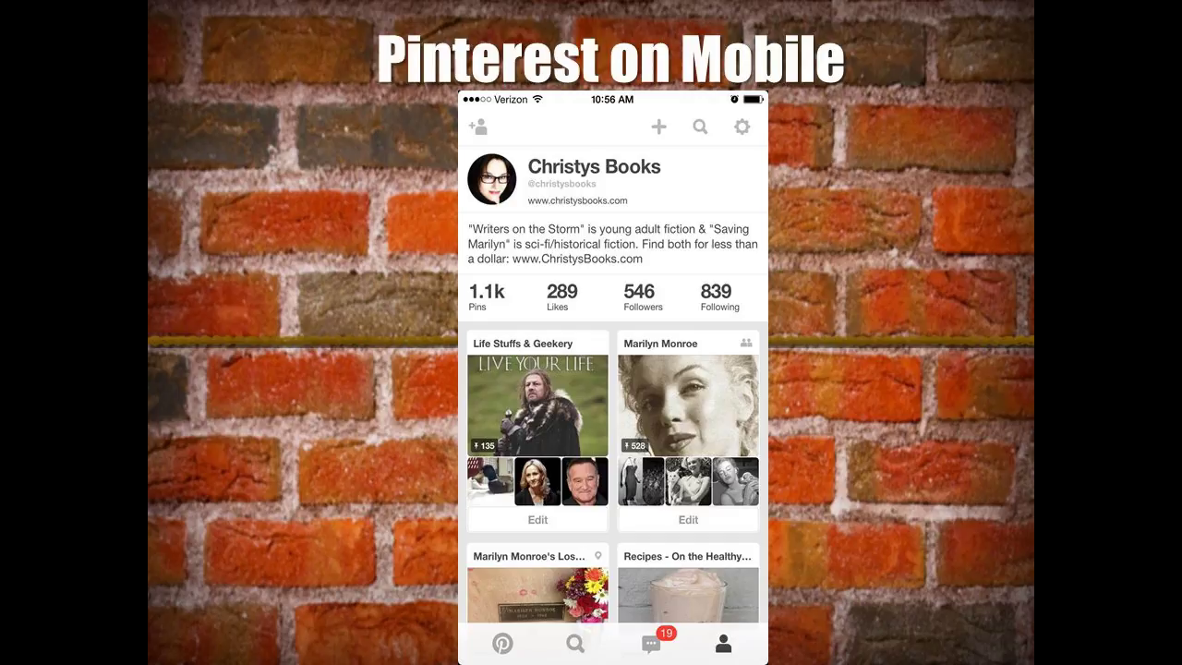